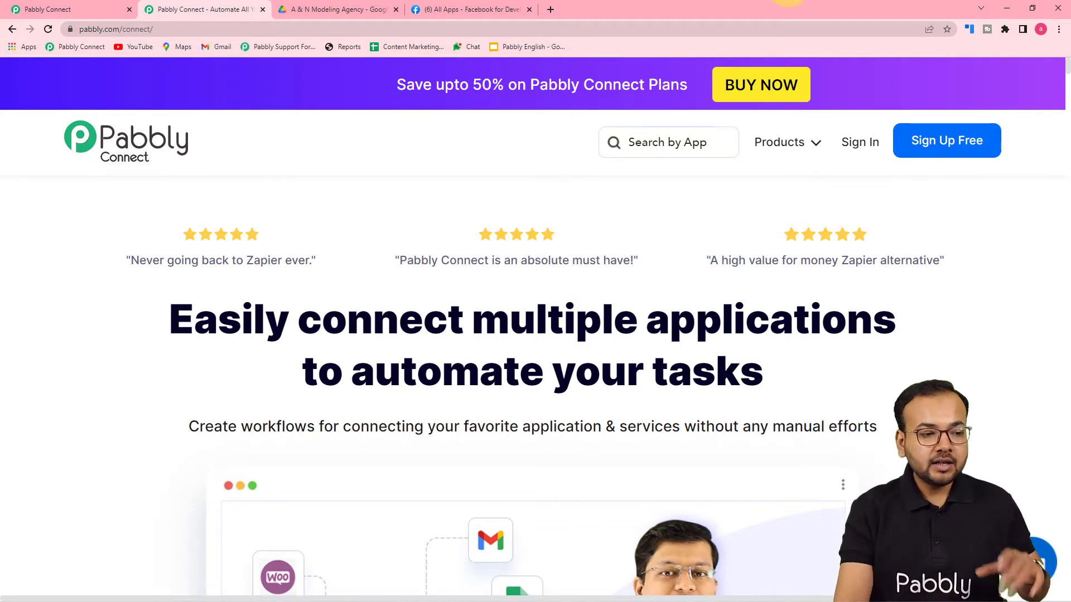
Step: Create a new workflow named "Google Drive to WhatsApp" in Pabbly Connect
{"action": "left_click", "coordinate": [58, 12]}
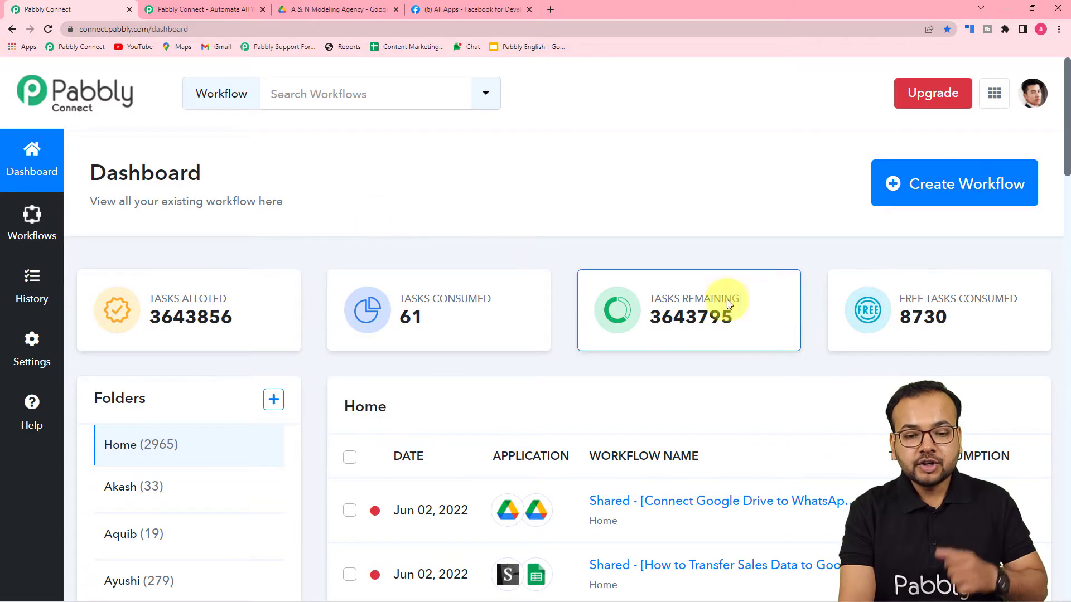
{"action": "left_click", "coordinate": [967, 185]}
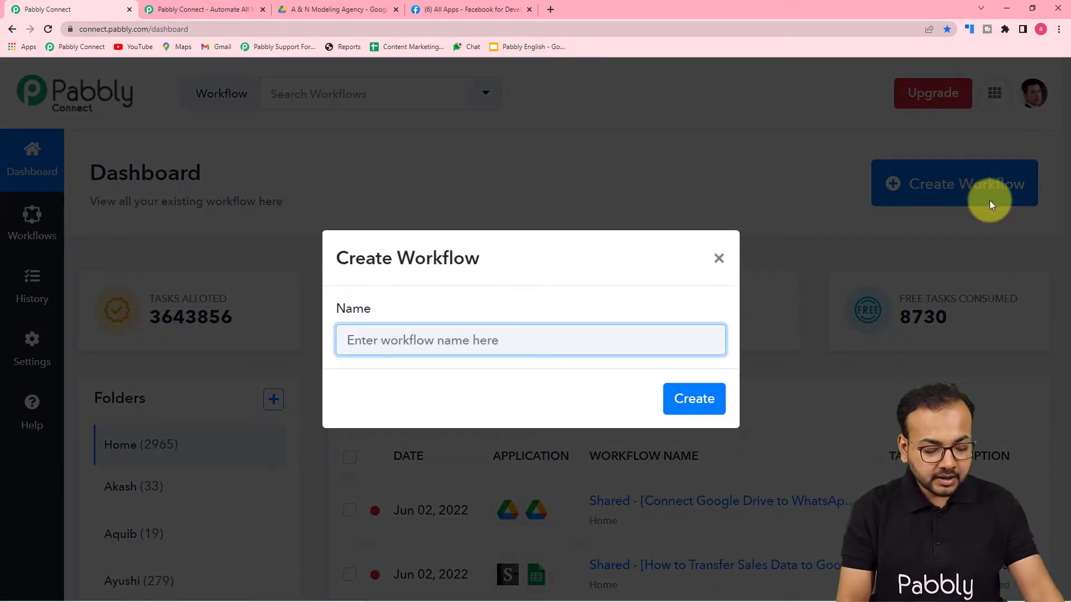
{"action": "type", "text": "Google F"}
{"action": "key", "text": "BackSpace"}
{"action": "type", "text": "D"}
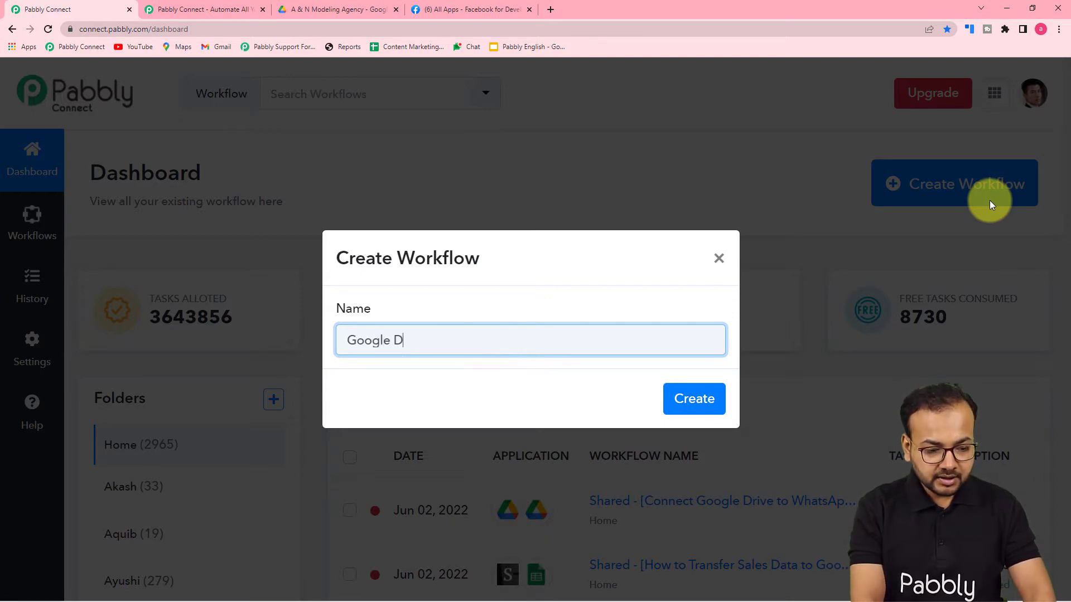
{"action": "type", "text": "rive to WhatsApp"}
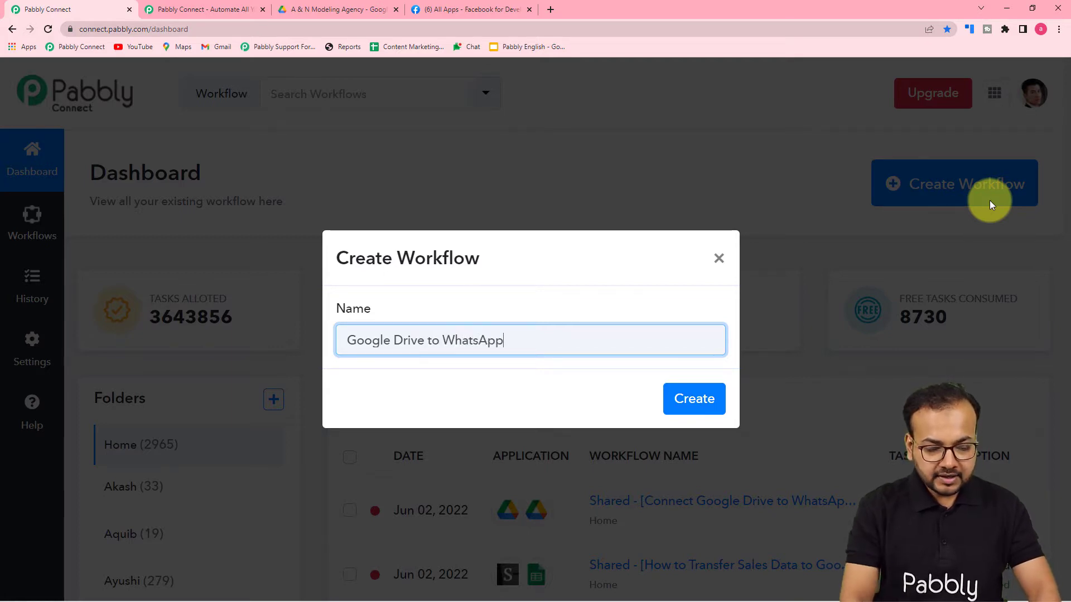
{"action": "left_click", "coordinate": [690, 413]}
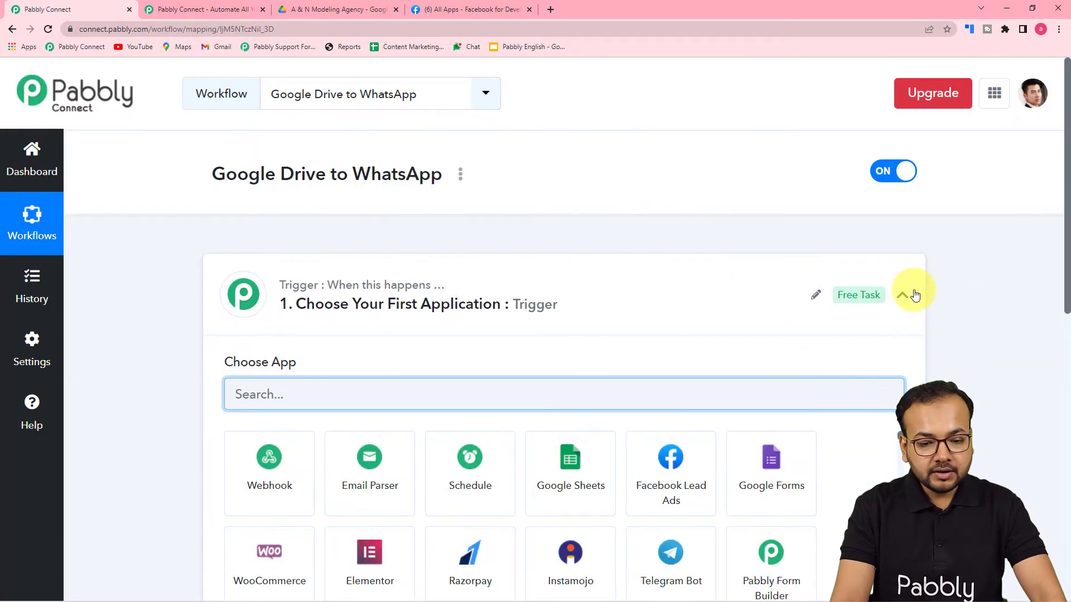
Step: Choose Google Drive as the workflow's trigger app with New File as the trigger event
{"action": "left_click", "coordinate": [904, 296]}
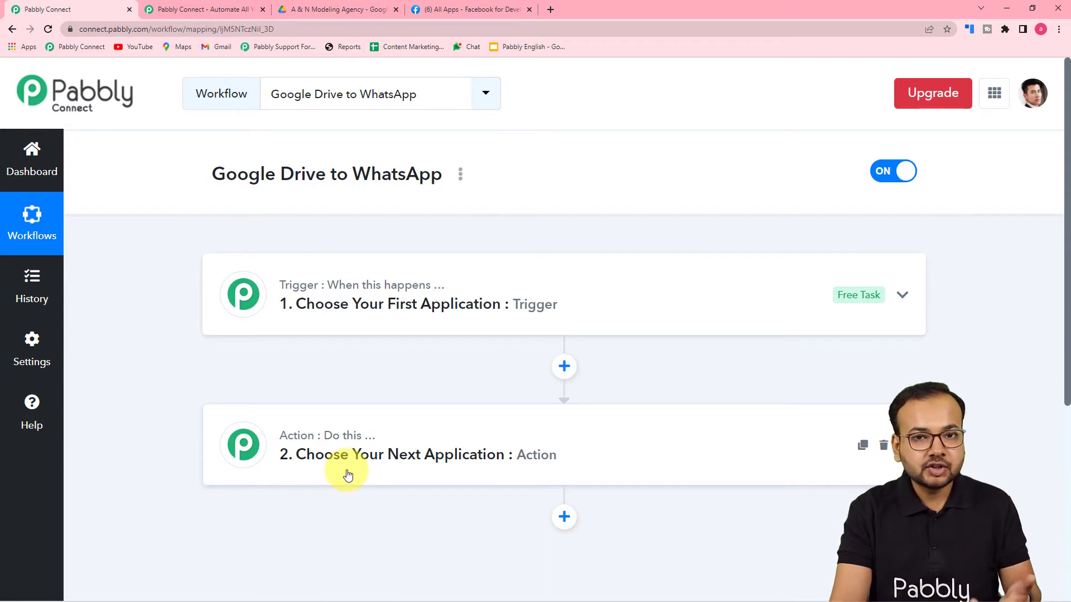
{"action": "left_click", "coordinate": [353, 299]}
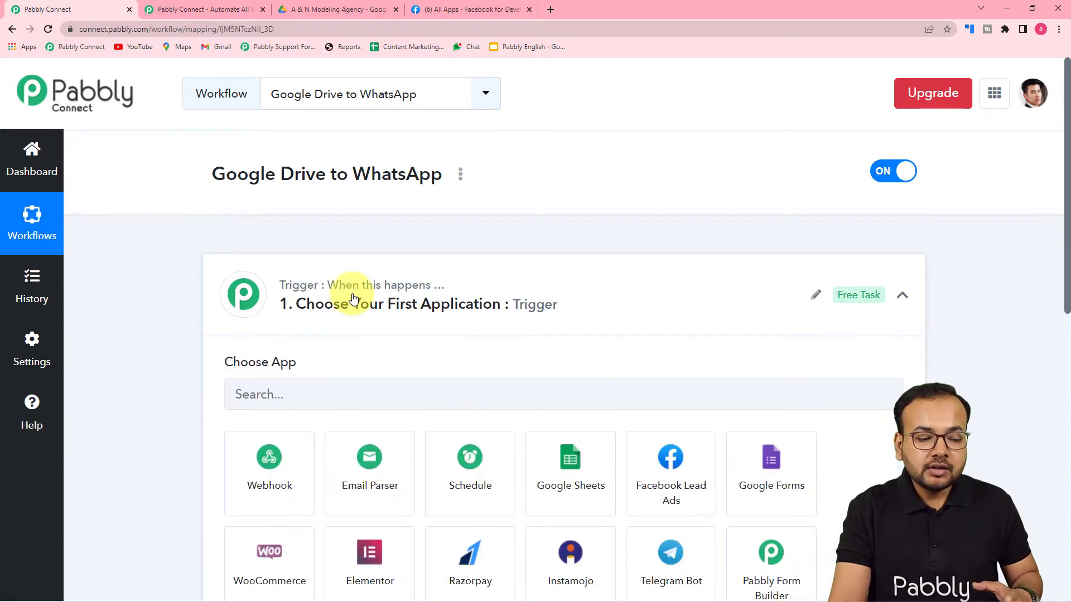
{"action": "scroll", "coordinate": [352, 290], "scroll_direction": "down", "scroll_amount": 2}
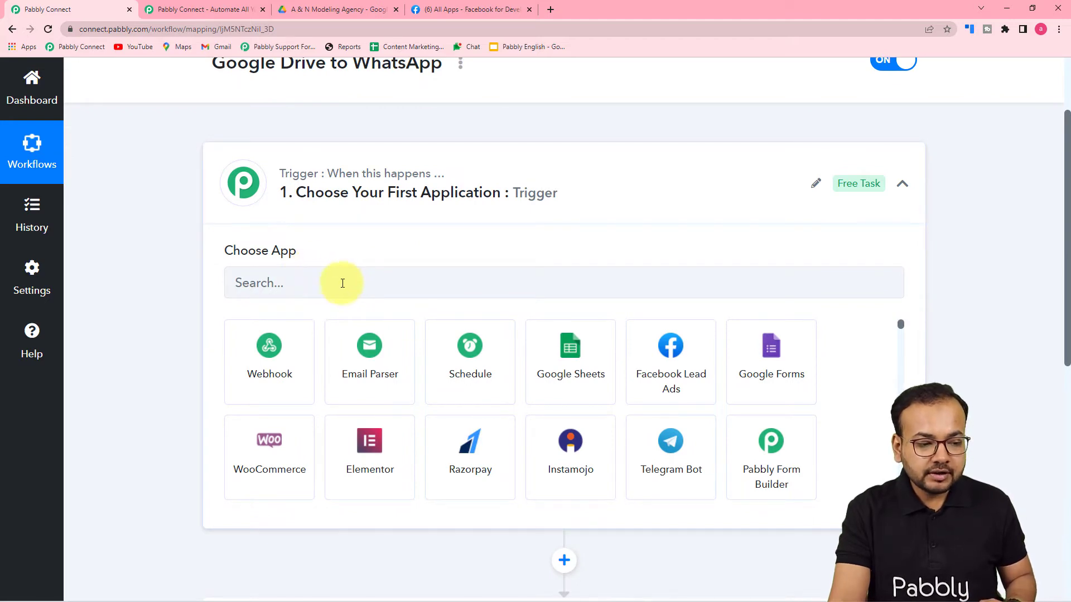
{"action": "left_click", "coordinate": [353, 291]}
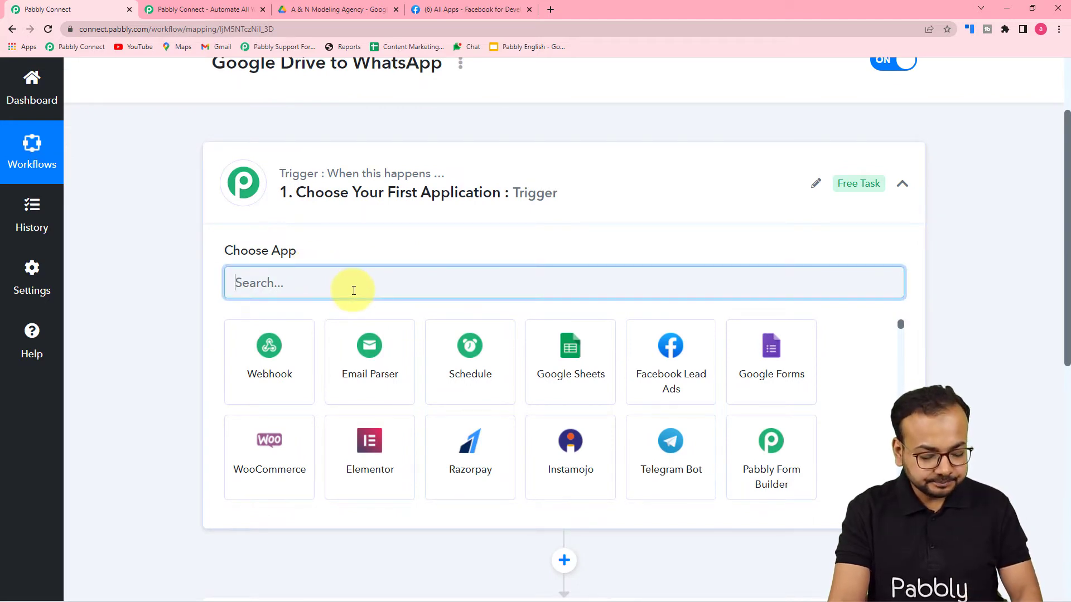
{"action": "type", "text": "g"}
{"action": "left_click", "coordinate": [509, 328]}
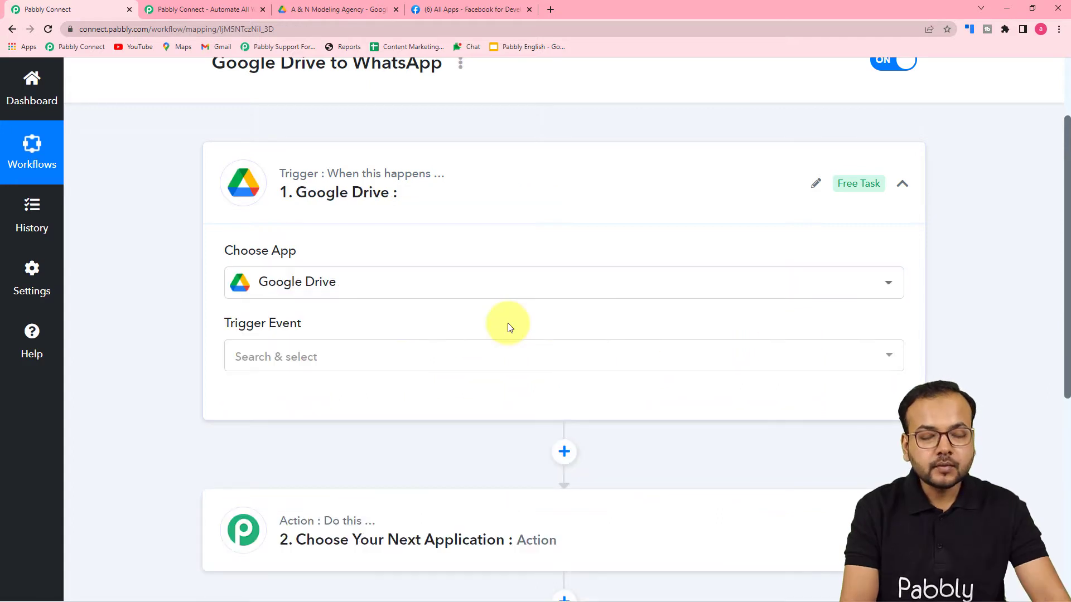
{"action": "scroll", "coordinate": [508, 326], "scroll_direction": "down", "scroll_amount": 1}
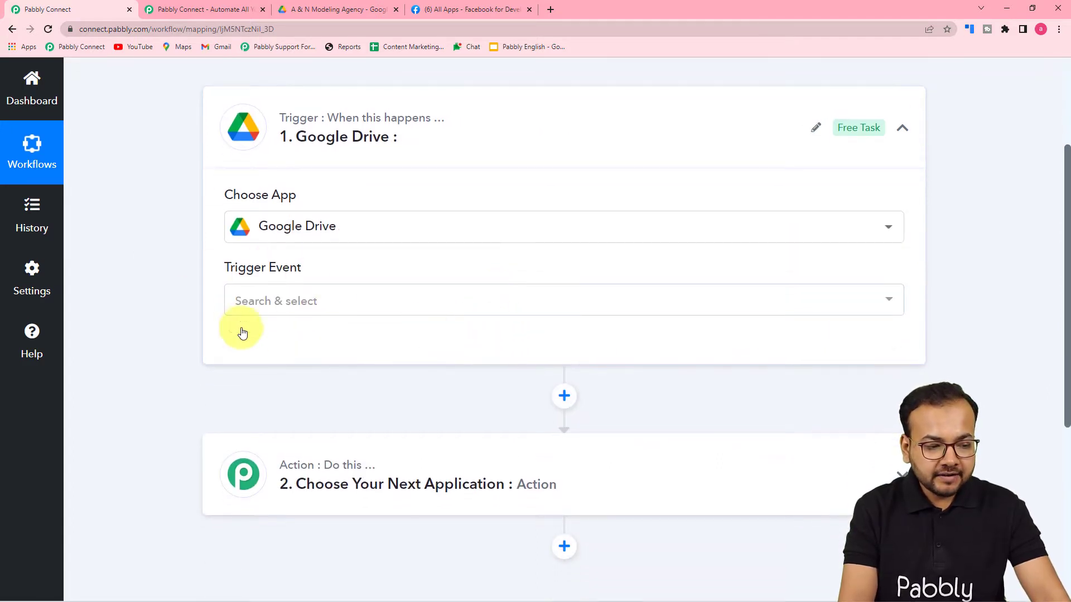
{"action": "left_click", "coordinate": [318, 299]}
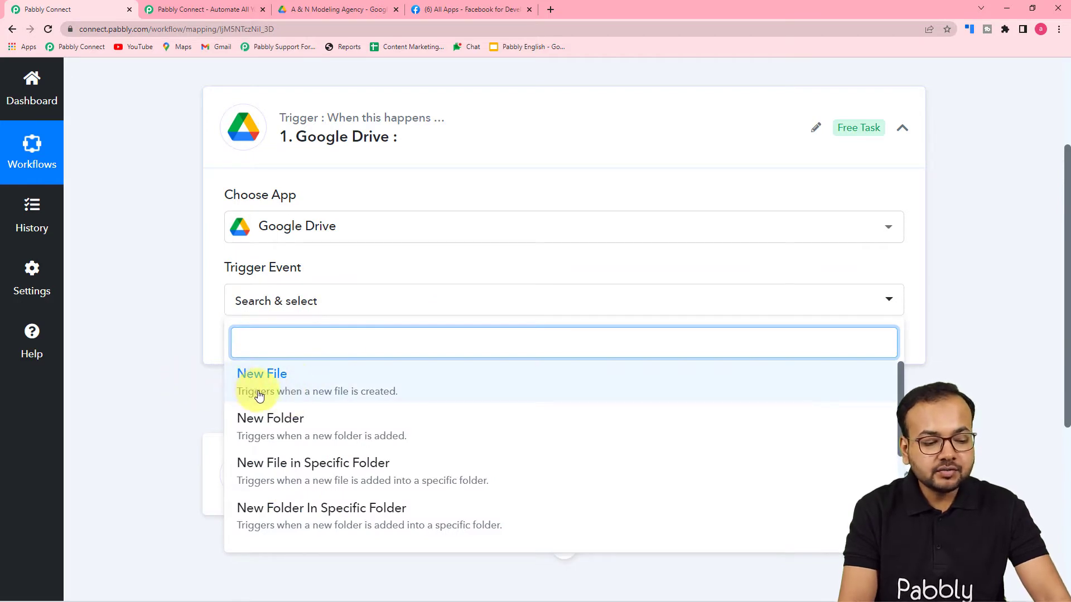
{"action": "left_click", "coordinate": [356, 395]}
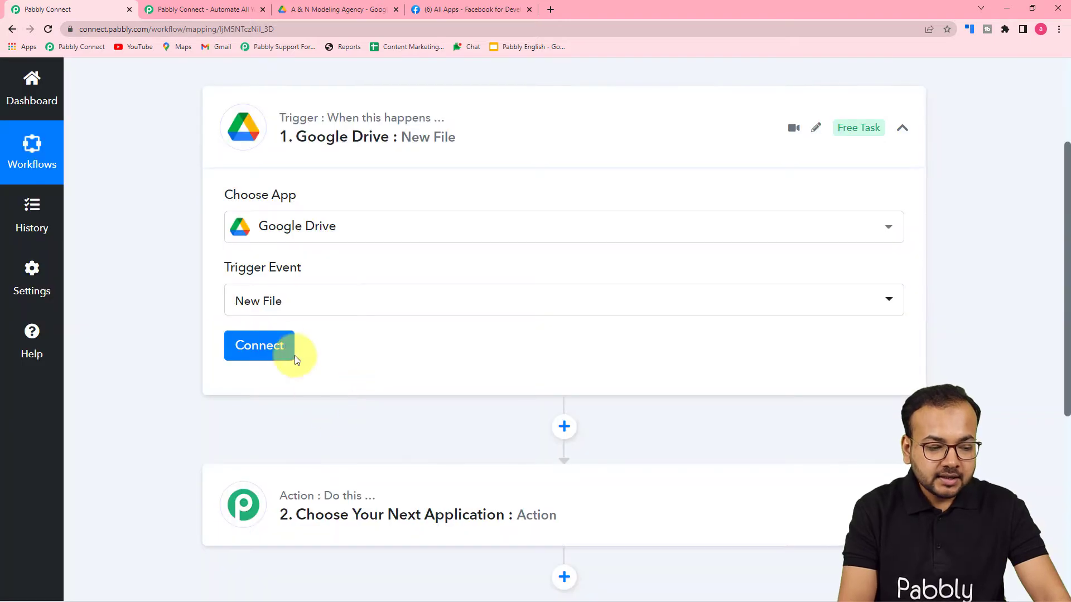
Step: Connect the trigger through a new Google Drive connection, choosing the Google account and granting Pabbly Connect Drive access
{"action": "left_click", "coordinate": [264, 351]}
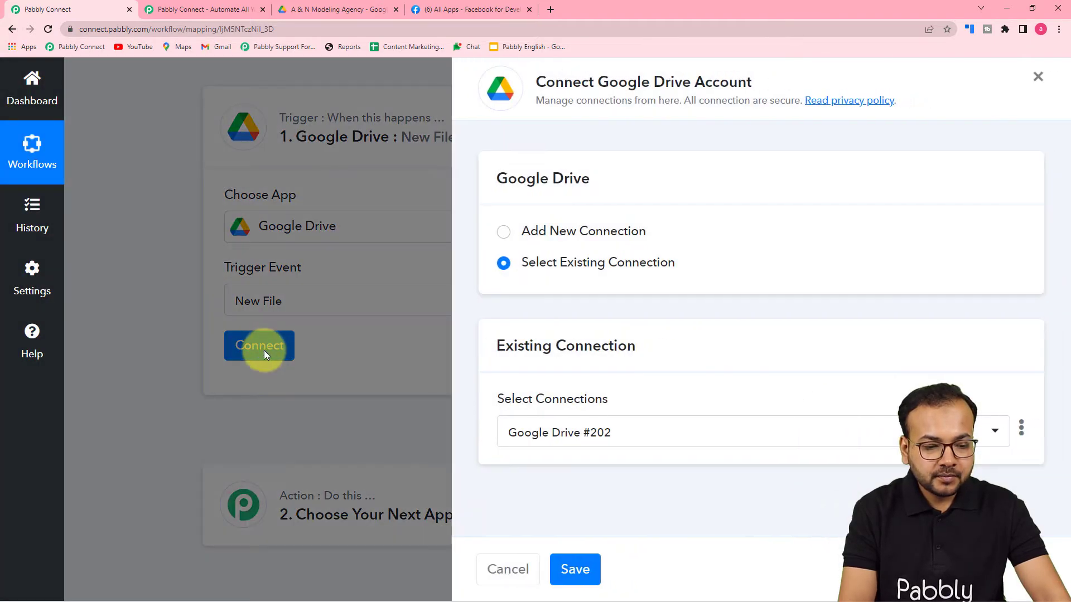
{"action": "left_click", "coordinate": [503, 240]}
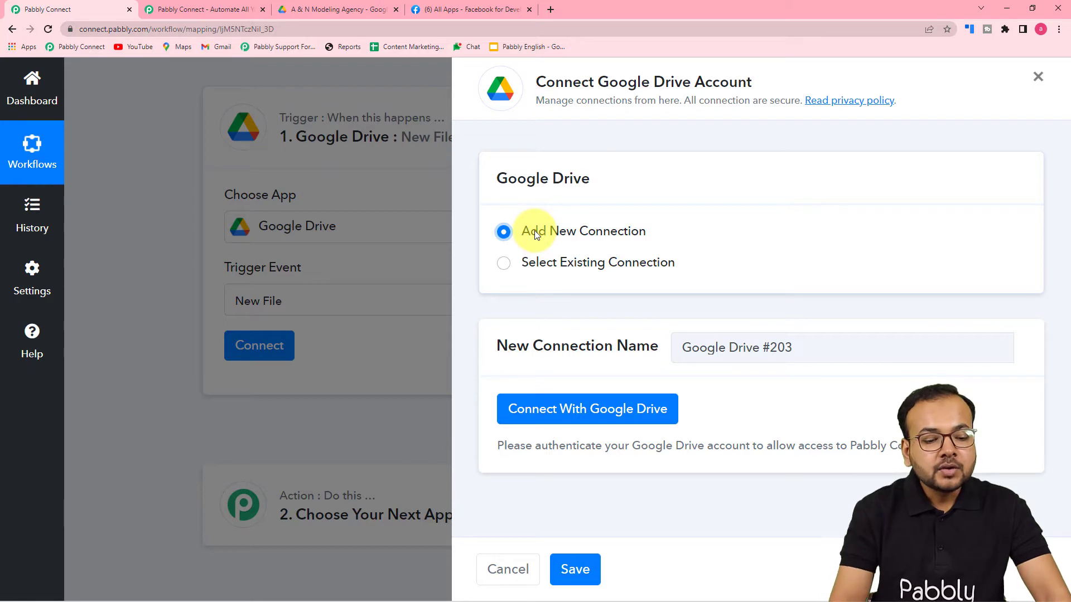
{"action": "left_click", "coordinate": [590, 422]}
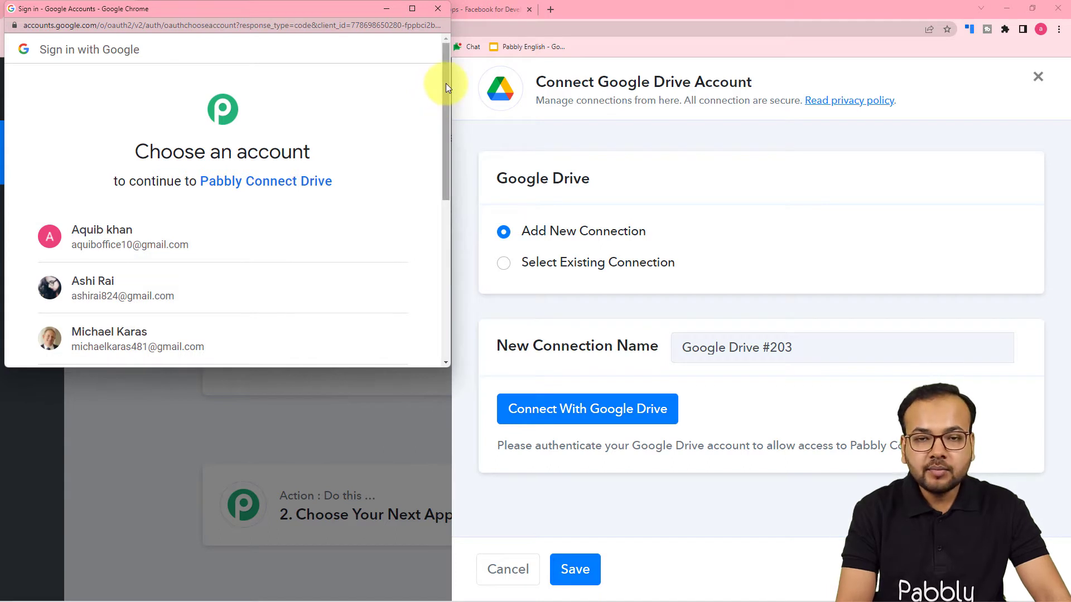
{"action": "left_click_drag", "start_coordinate": [446, 84], "coordinate": [435, 185]}
{"action": "scroll", "coordinate": [430, 186], "scroll_direction": "down", "scroll_amount": 1}
{"action": "left_click", "coordinate": [129, 68]}
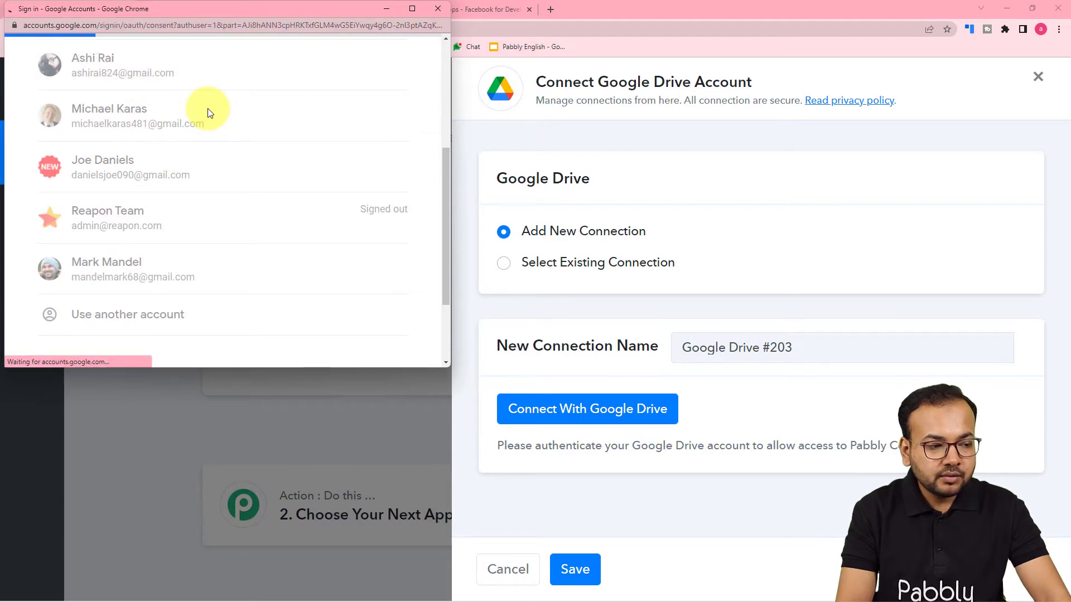
{"action": "scroll", "coordinate": [208, 112], "scroll_direction": "down", "scroll_amount": 5}
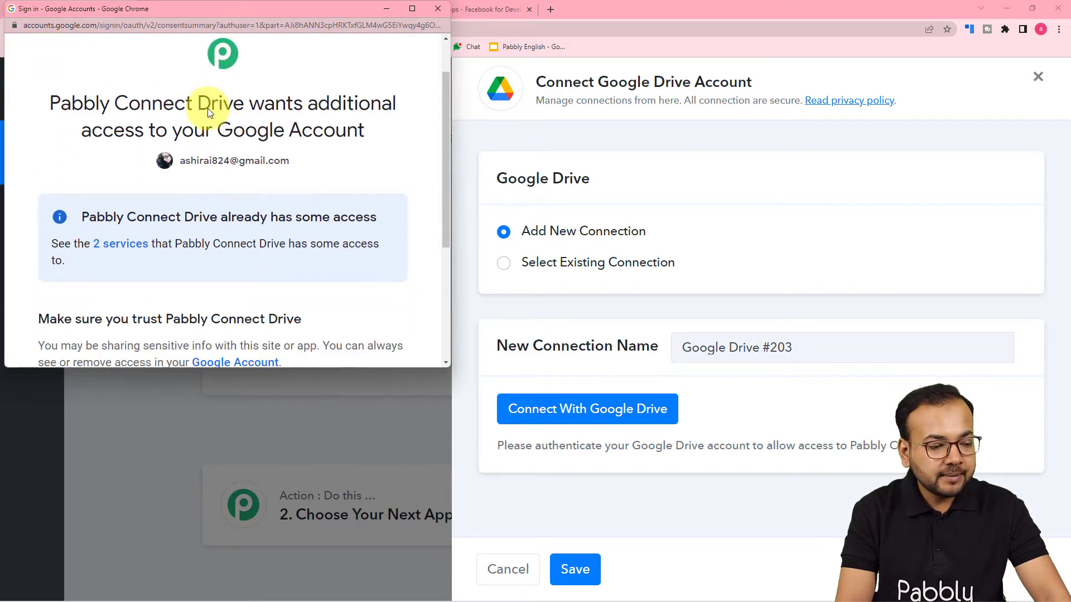
{"action": "left_click", "coordinate": [285, 258]}
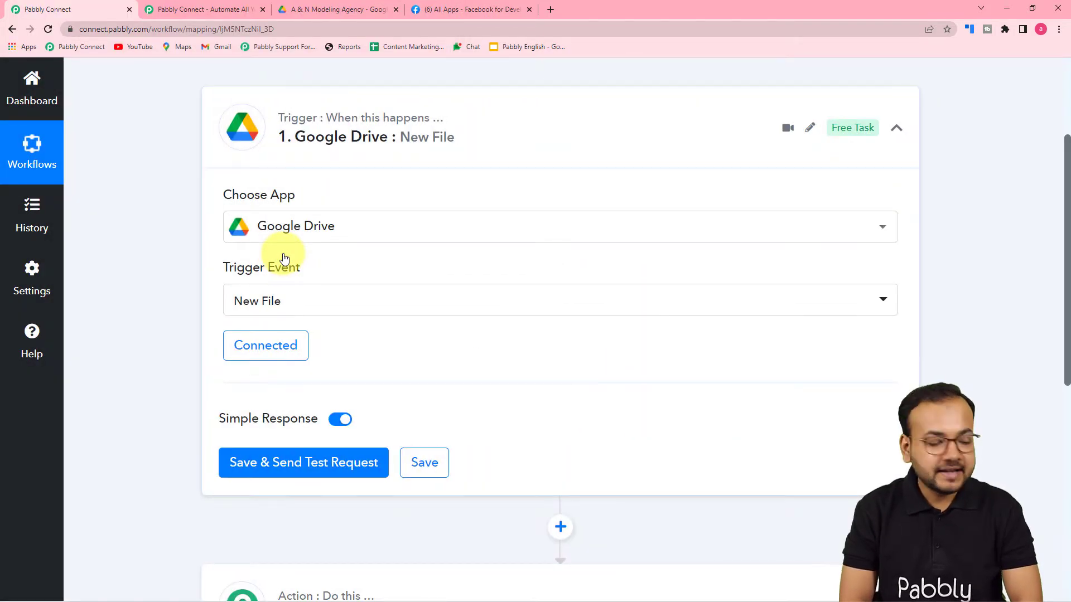
Step: Save the Google Drive trigger and send a test request
{"action": "scroll", "coordinate": [283, 258], "scroll_direction": "down", "scroll_amount": 4}
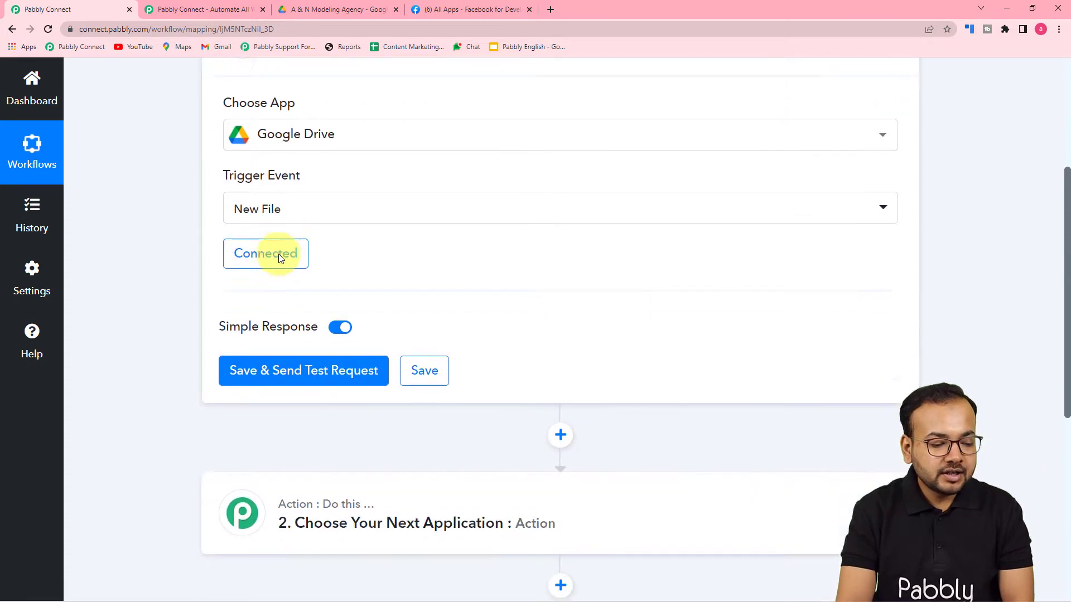
{"action": "left_click", "coordinate": [258, 242]}
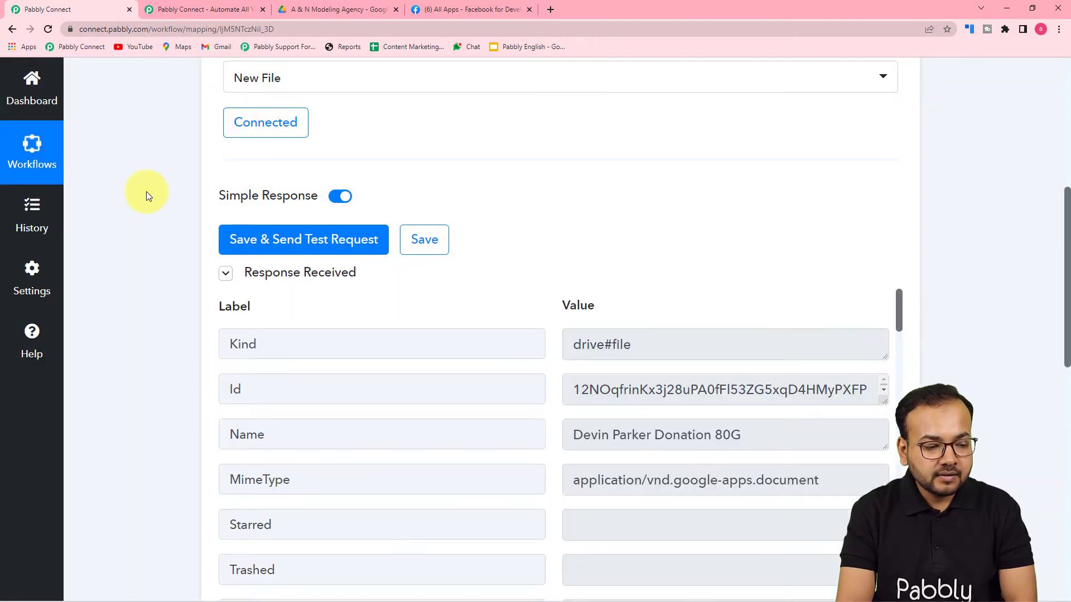
Step: Examine the file details in the trigger's test response, from the name and links to the owner and capability fields
{"action": "scroll", "coordinate": [146, 192], "scroll_direction": "down", "scroll_amount": 2}
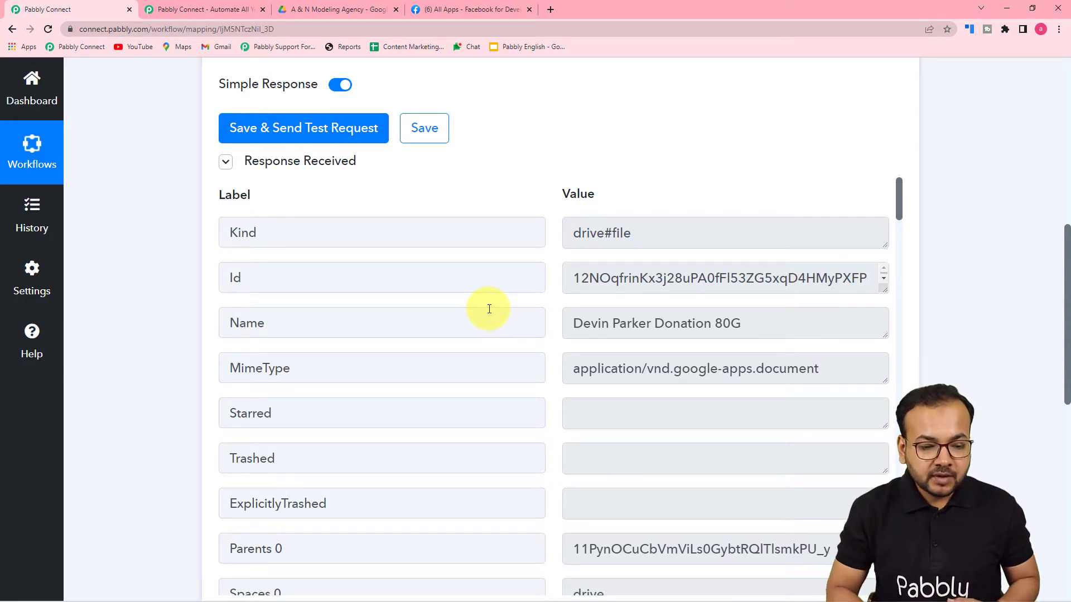
{"action": "scroll", "coordinate": [490, 309], "scroll_direction": "down", "scroll_amount": 8}
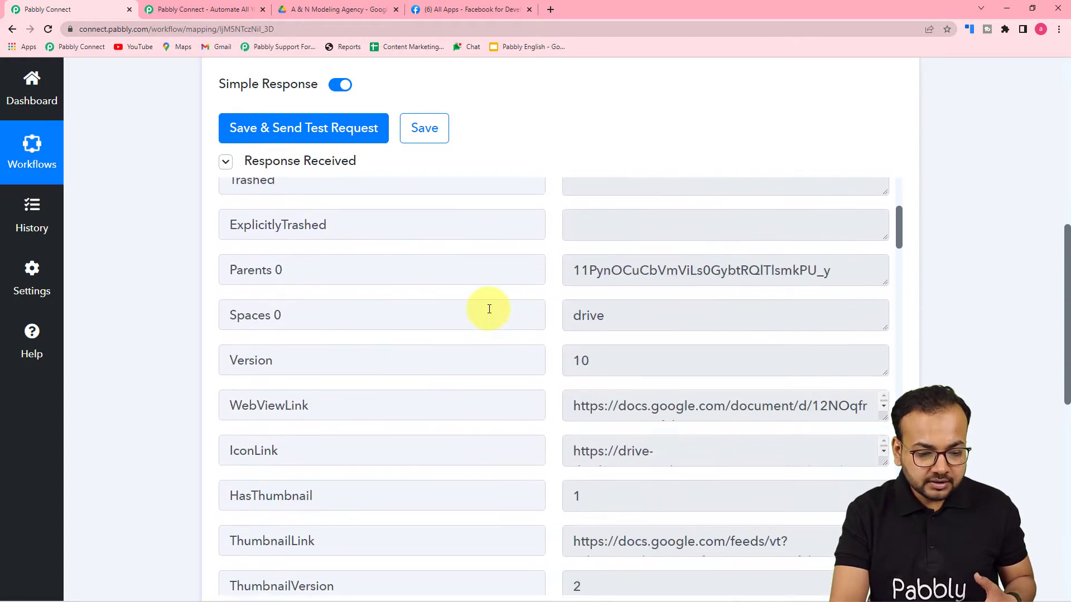
{"action": "scroll", "coordinate": [475, 353], "scroll_direction": "down", "scroll_amount": 2}
{"action": "scroll", "coordinate": [330, 387], "scroll_direction": "up", "scroll_amount": 5}
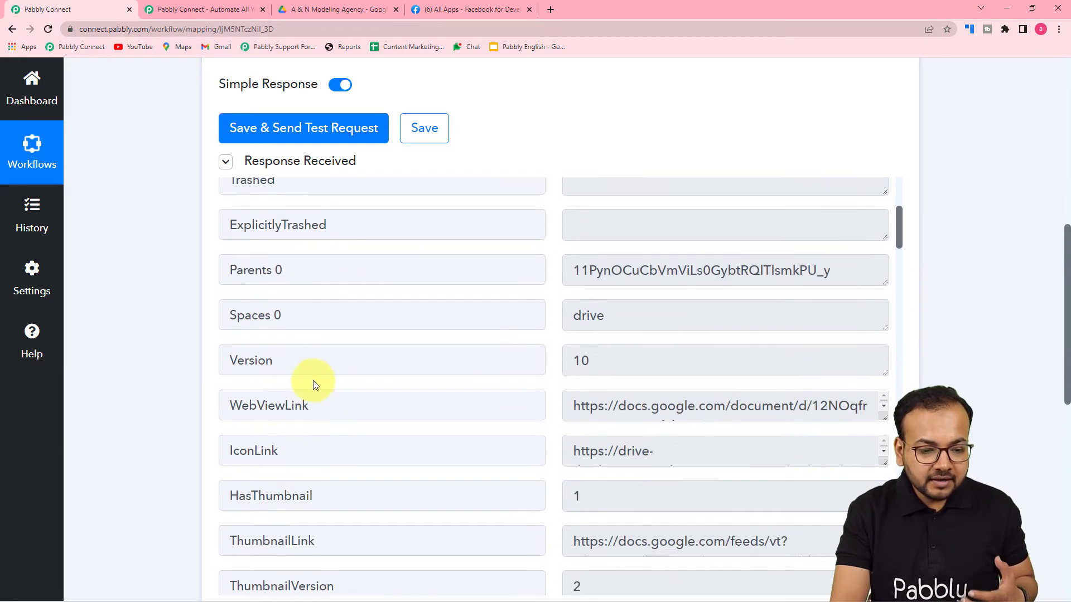
{"action": "scroll", "coordinate": [425, 335], "scroll_direction": "up", "scroll_amount": 6}
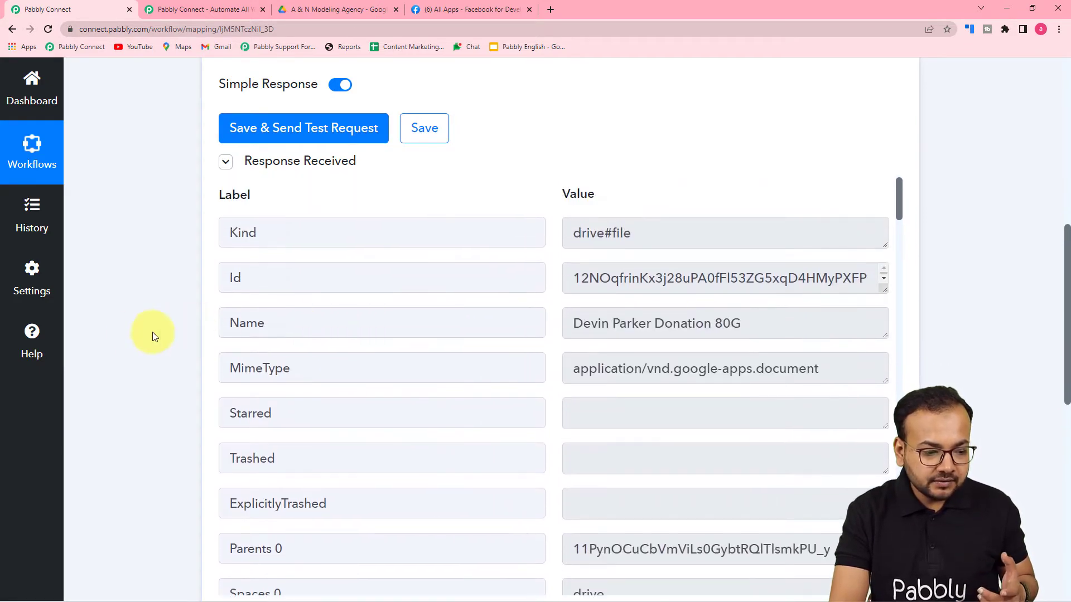
{"action": "scroll", "coordinate": [132, 335], "scroll_direction": "down", "scroll_amount": 1}
{"action": "scroll", "coordinate": [132, 335], "scroll_direction": "down", "scroll_amount": 1}
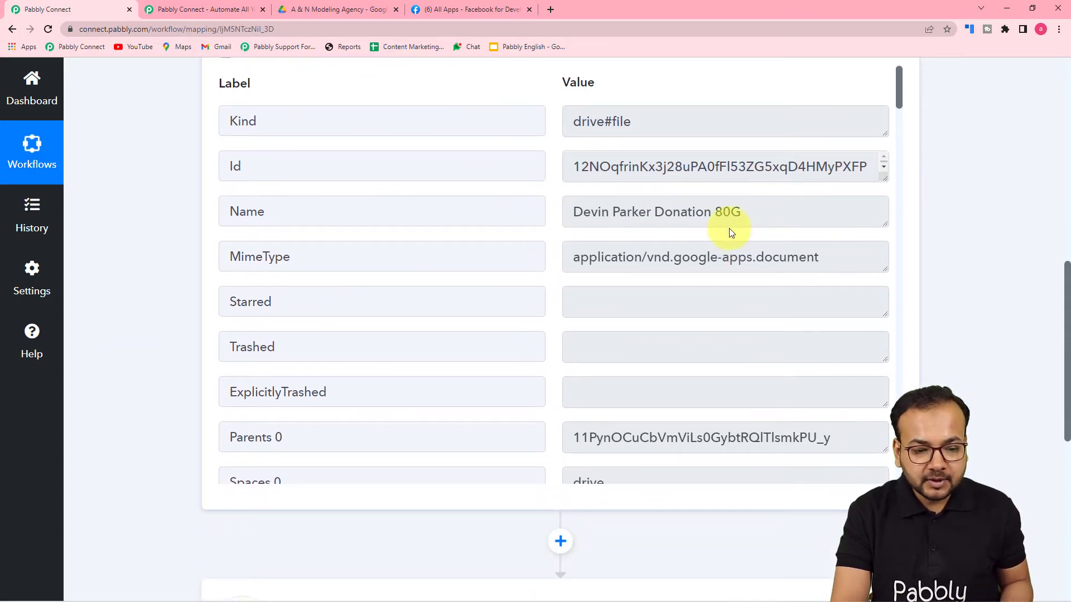
{"action": "scroll", "coordinate": [442, 295], "scroll_direction": "down", "scroll_amount": 4}
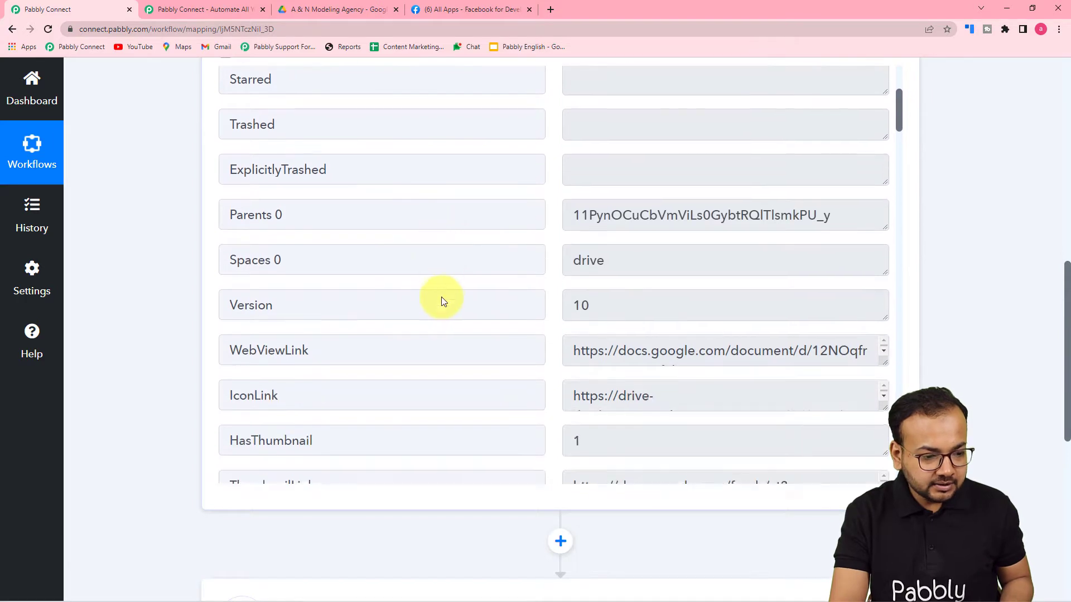
{"action": "scroll", "coordinate": [444, 299], "scroll_direction": "down", "scroll_amount": 2}
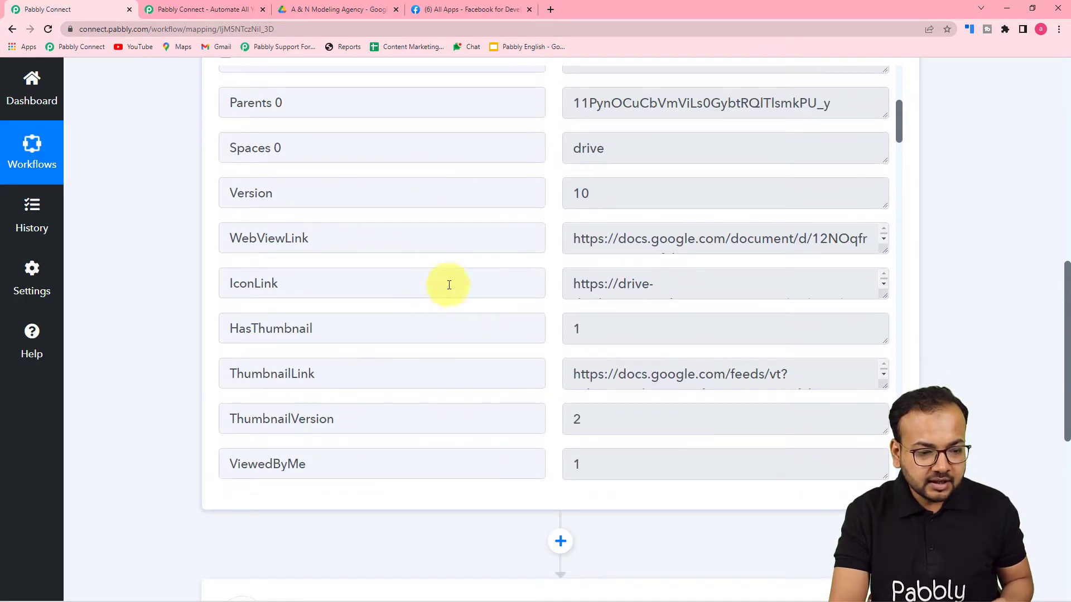
{"action": "scroll", "coordinate": [445, 298], "scroll_direction": "down", "scroll_amount": 4}
{"action": "scroll", "coordinate": [509, 281], "scroll_direction": "down", "scroll_amount": 6}
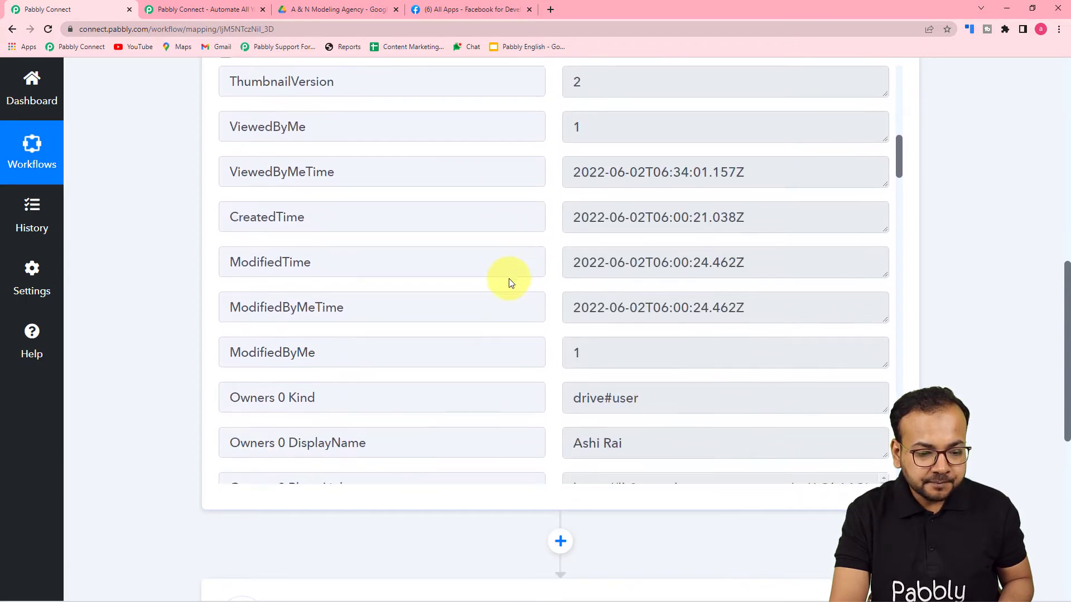
{"action": "scroll", "coordinate": [509, 278], "scroll_direction": "down", "scroll_amount": 6}
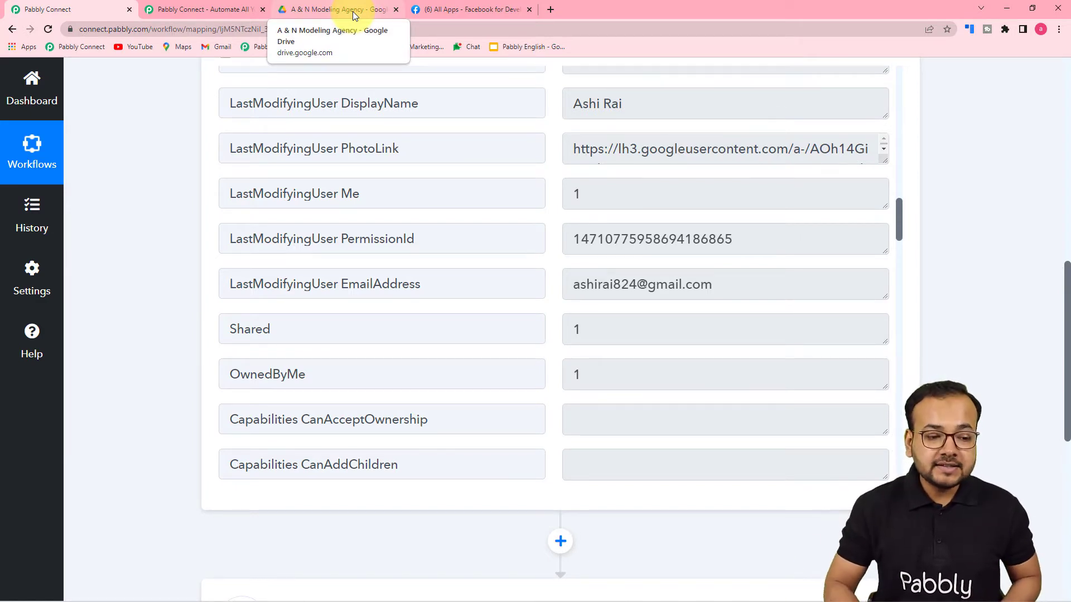
{"action": "scroll", "coordinate": [390, 232], "scroll_direction": "down", "scroll_amount": 2}
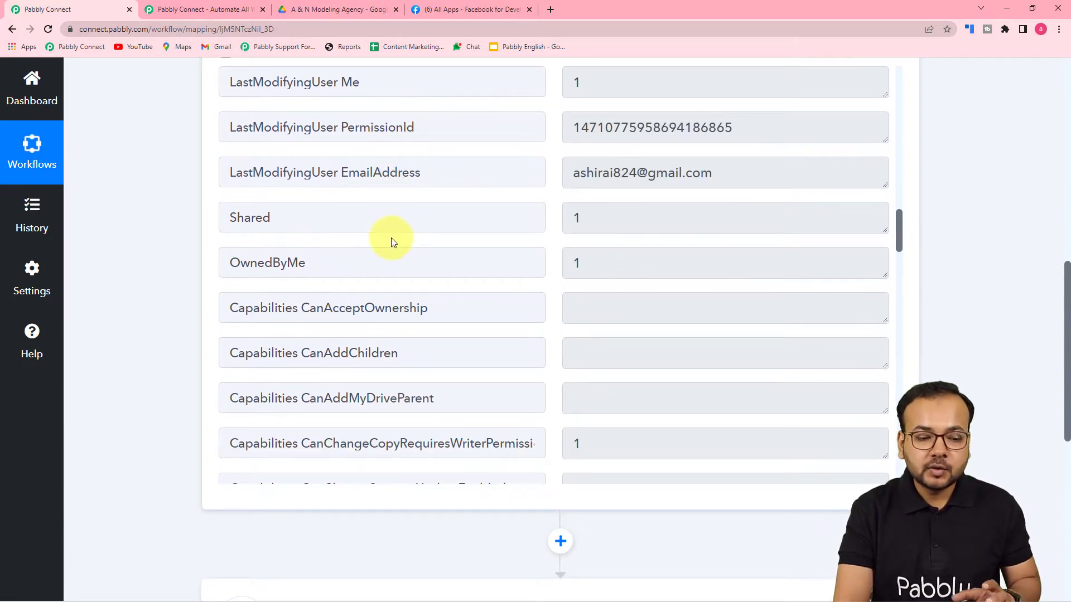
Step: Switch to Google Drive and upload the Travel Brochure PNG from Downloads to the A & N Modeling Agency folder
{"action": "left_click", "coordinate": [329, 10]}
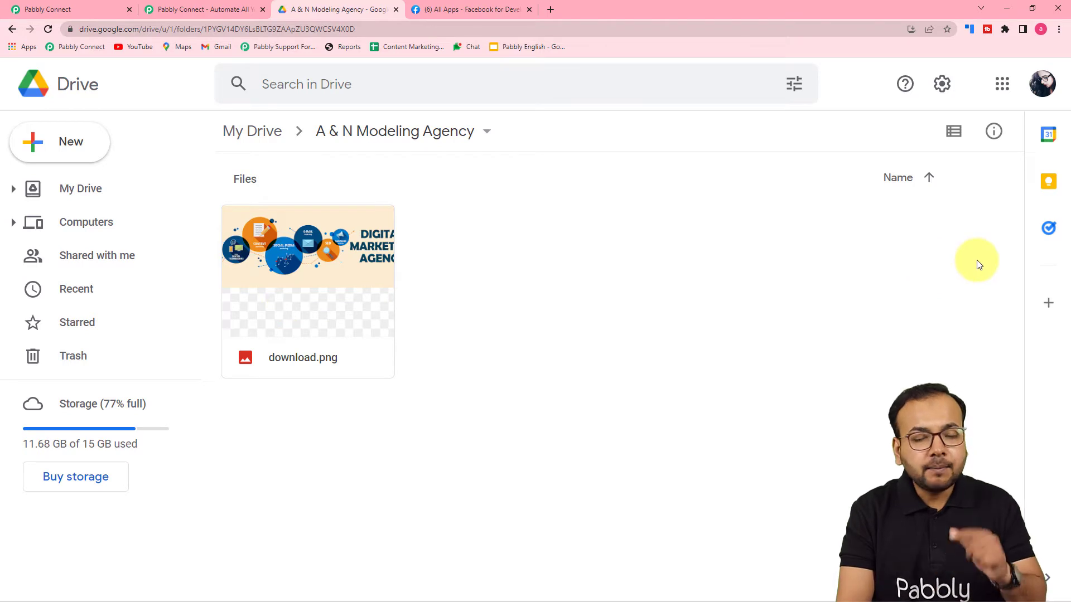
{"action": "left_click", "coordinate": [63, 146]}
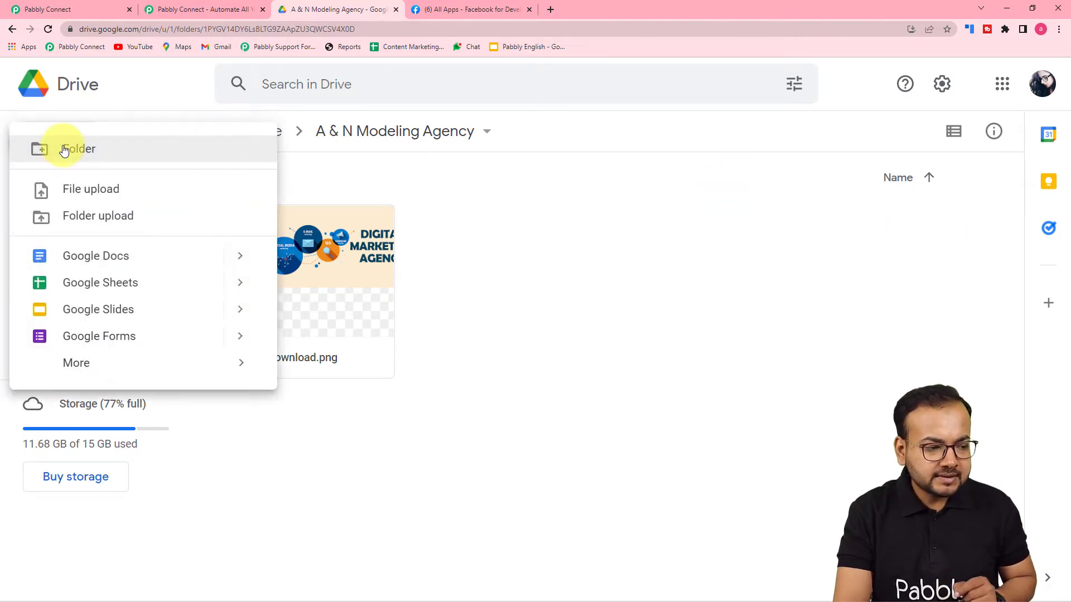
{"action": "left_click", "coordinate": [79, 191]}
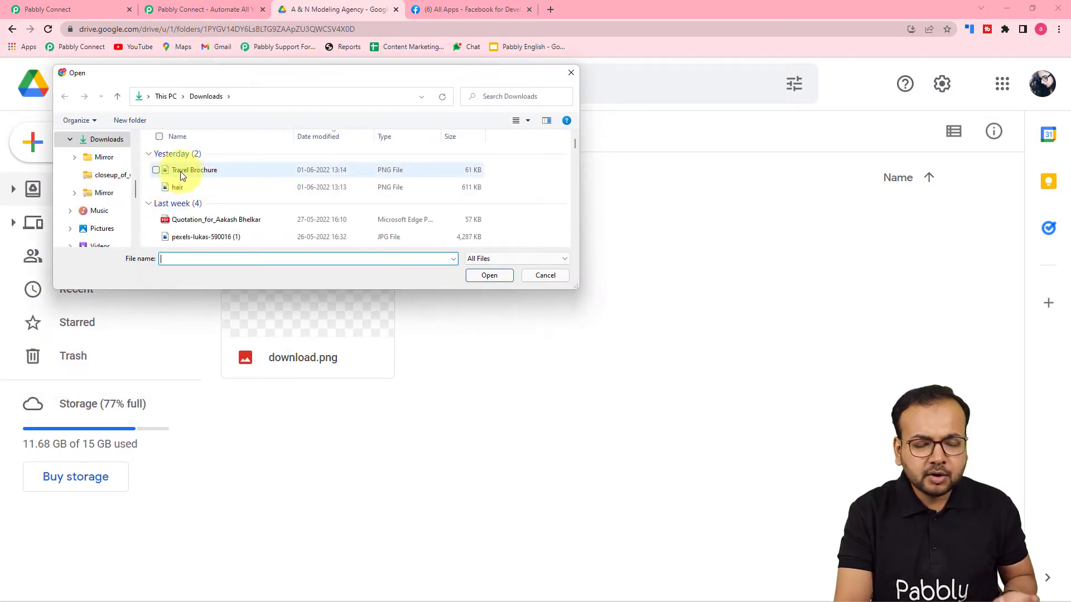
{"action": "left_click", "coordinate": [179, 172]}
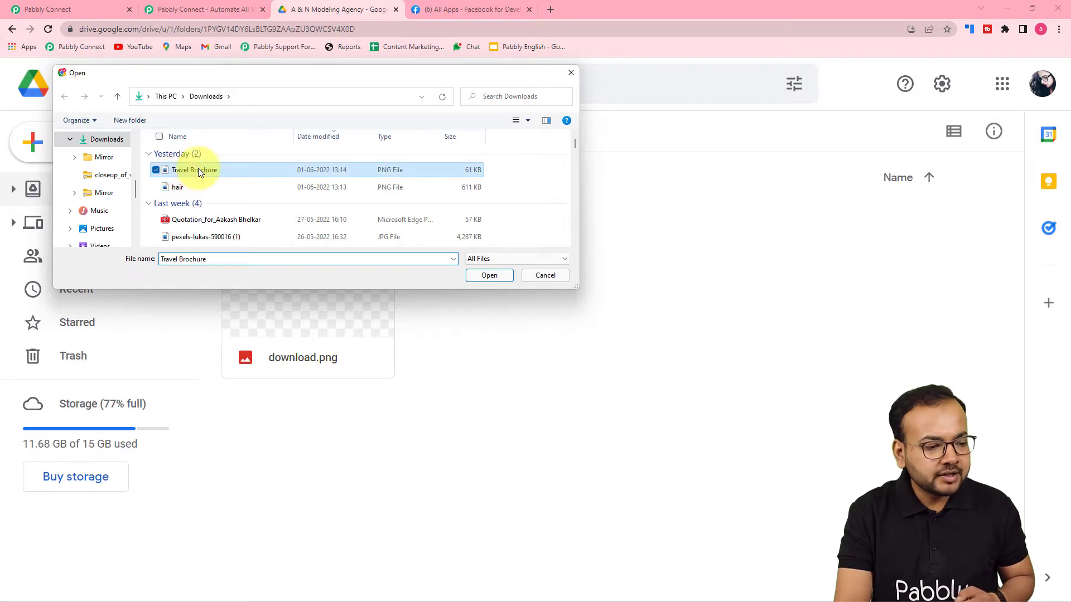
{"action": "left_click", "coordinate": [483, 278]}
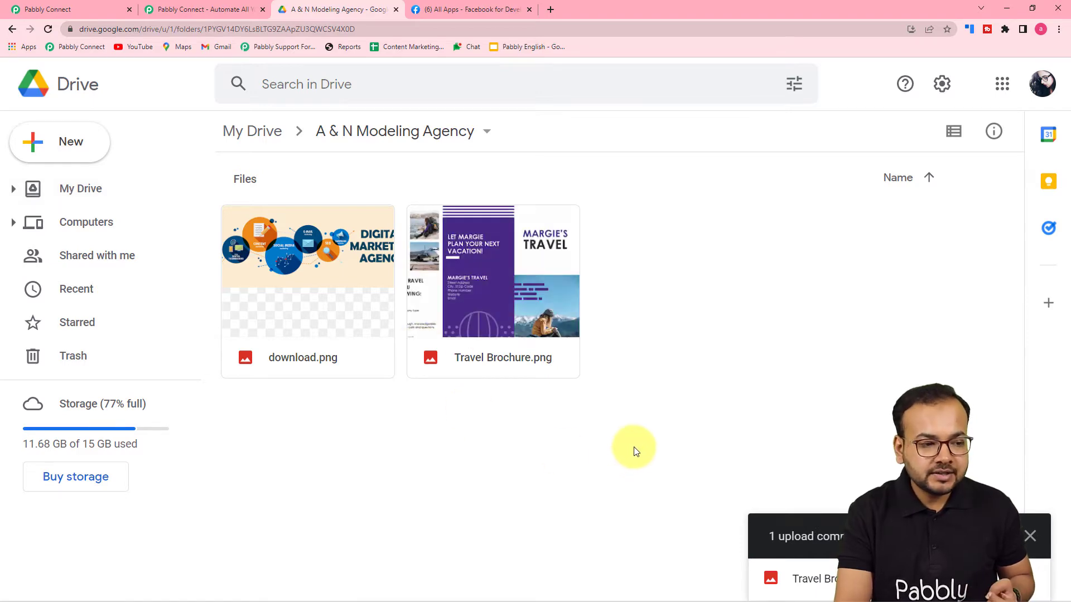
Step: Return to the Pabbly Connect workflow and save the Google Drive trigger while sending another test request
{"action": "left_click", "coordinate": [56, 10]}
{"action": "scroll", "coordinate": [169, 276], "scroll_direction": "up", "scroll_amount": 5}
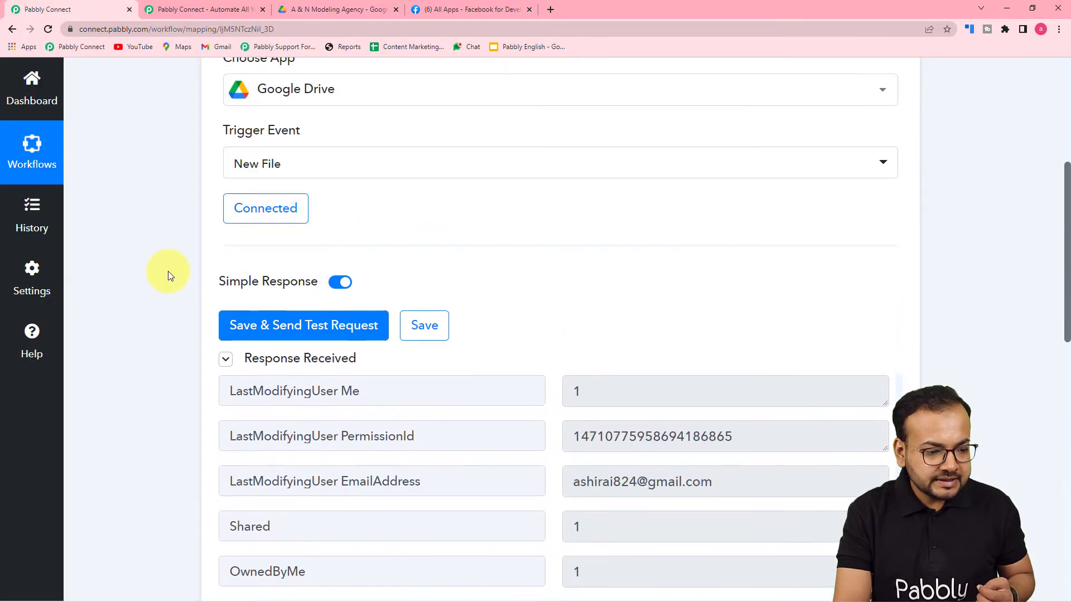
{"action": "left_click", "coordinate": [245, 301]}
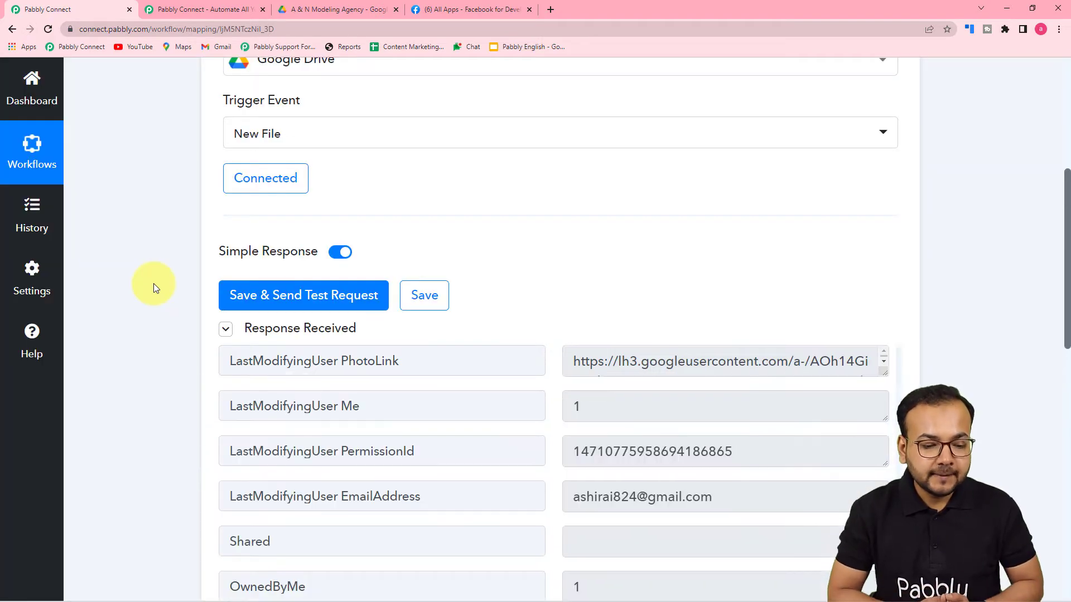
Step: Examine the new test response down to the original filename and compare it with the uploaded file in the Drive folder
{"action": "scroll", "coordinate": [153, 284], "scroll_direction": "down", "scroll_amount": 5}
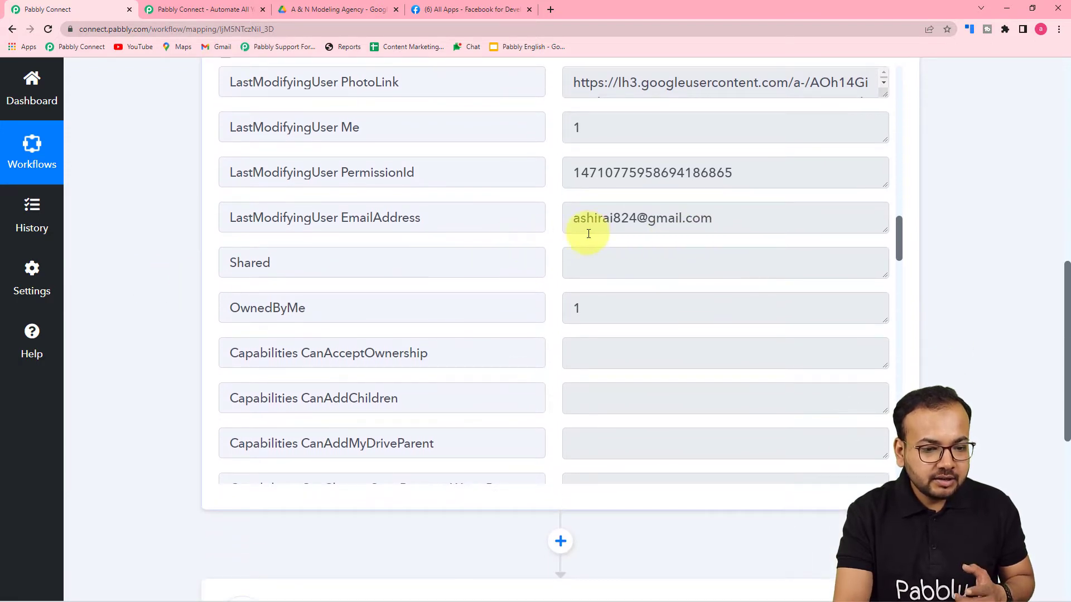
{"action": "scroll", "coordinate": [629, 241], "scroll_direction": "down", "scroll_amount": 2}
{"action": "scroll", "coordinate": [439, 237], "scroll_direction": "down", "scroll_amount": 1}
{"action": "scroll", "coordinate": [439, 237], "scroll_direction": "down", "scroll_amount": 2}
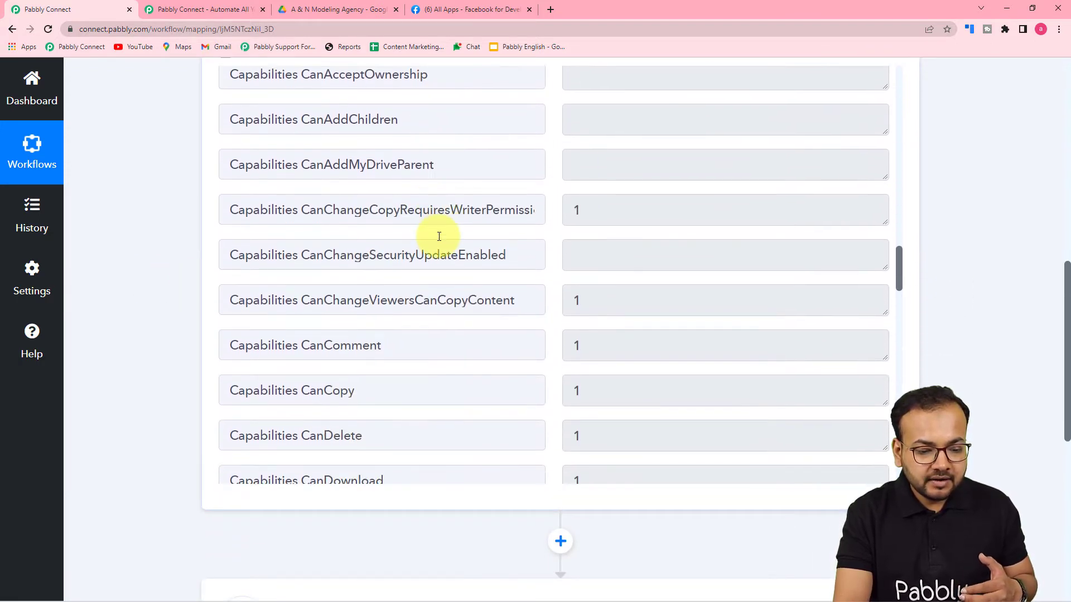
{"action": "scroll", "coordinate": [438, 236], "scroll_direction": "up", "scroll_amount": 1}
{"action": "scroll", "coordinate": [439, 239], "scroll_direction": "down", "scroll_amount": 3}
{"action": "scroll", "coordinate": [438, 240], "scroll_direction": "down", "scroll_amount": 12}
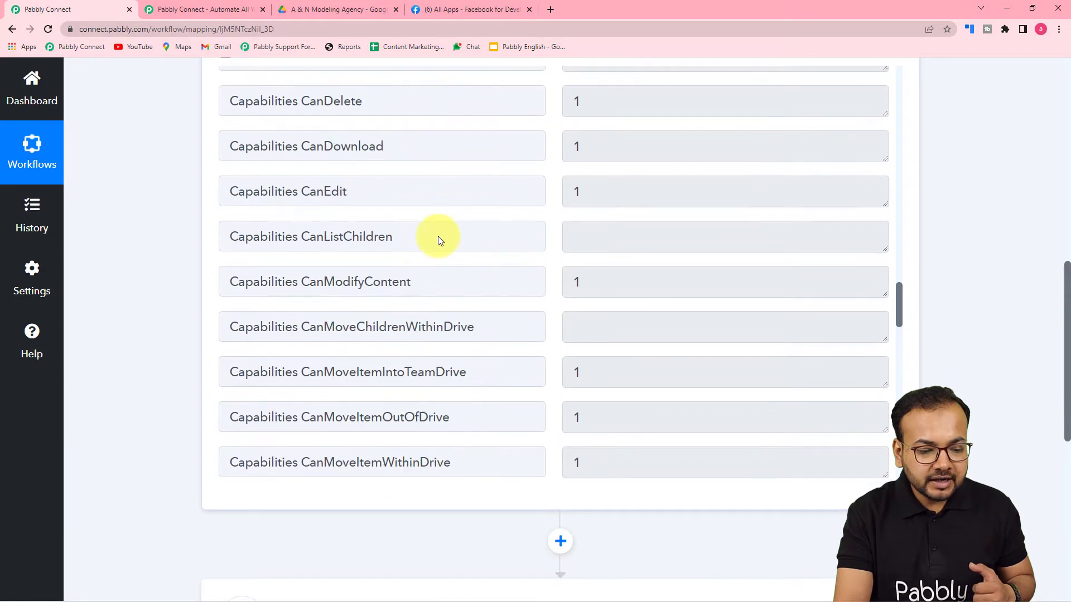
{"action": "scroll", "coordinate": [438, 239], "scroll_direction": "down", "scroll_amount": 7}
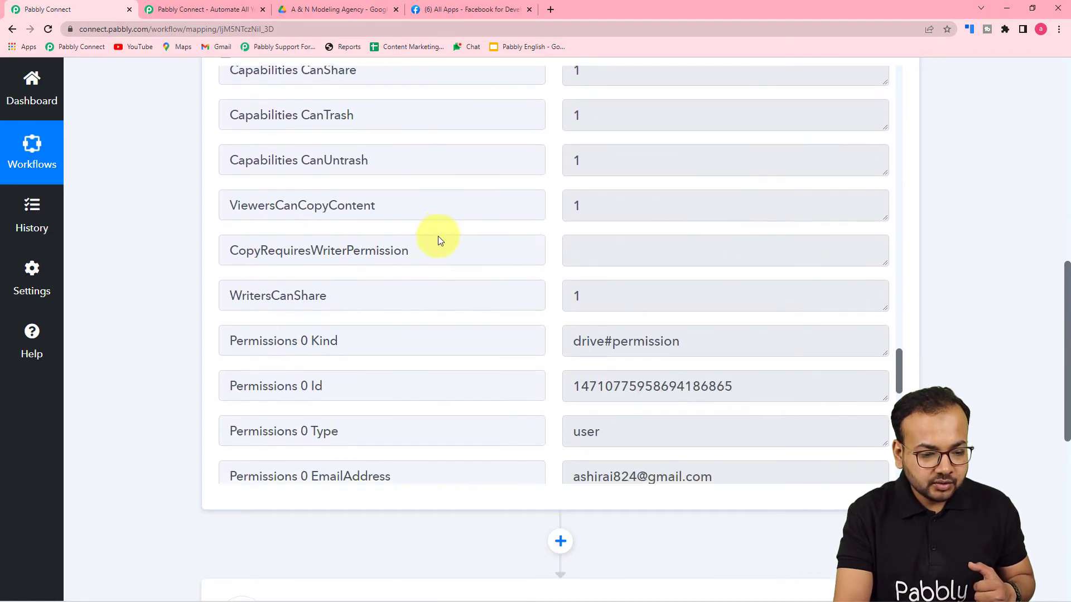
{"action": "scroll", "coordinate": [439, 237], "scroll_direction": "down", "scroll_amount": 1}
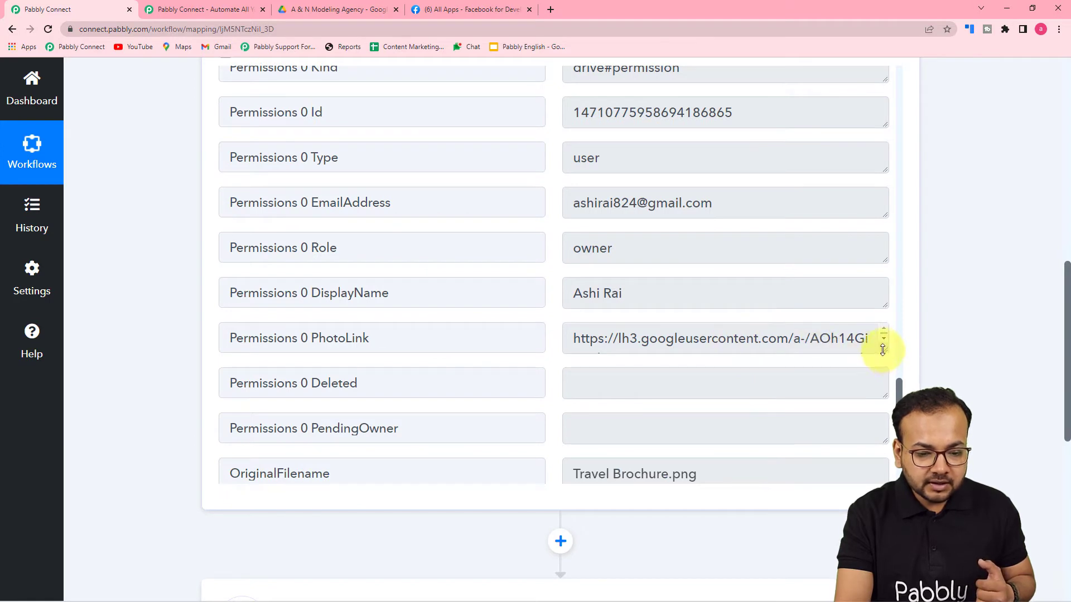
{"action": "left_click_drag", "start_coordinate": [883, 350], "coordinate": [884, 391]}
{"action": "scroll", "coordinate": [483, 339], "scroll_direction": "down", "scroll_amount": 2}
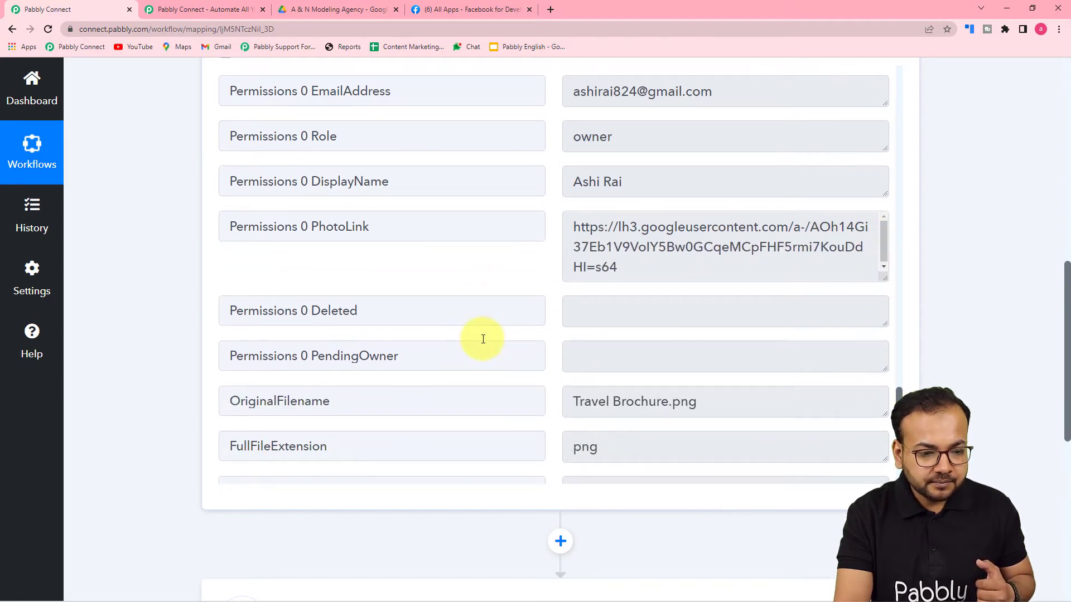
{"action": "scroll", "coordinate": [483, 339], "scroll_direction": "down", "scroll_amount": 2}
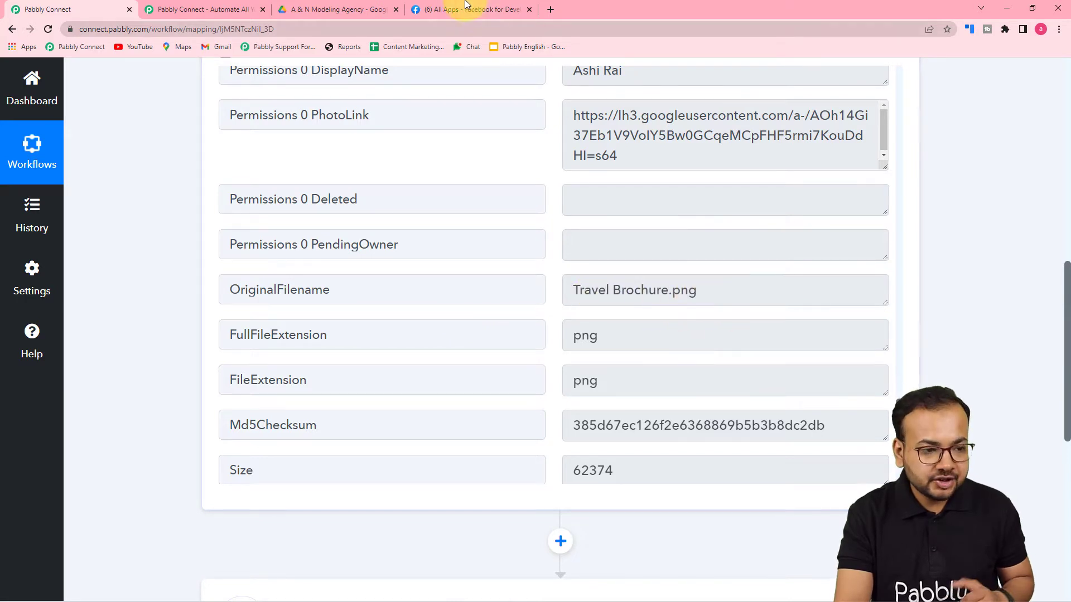
{"action": "left_click", "coordinate": [336, 9]}
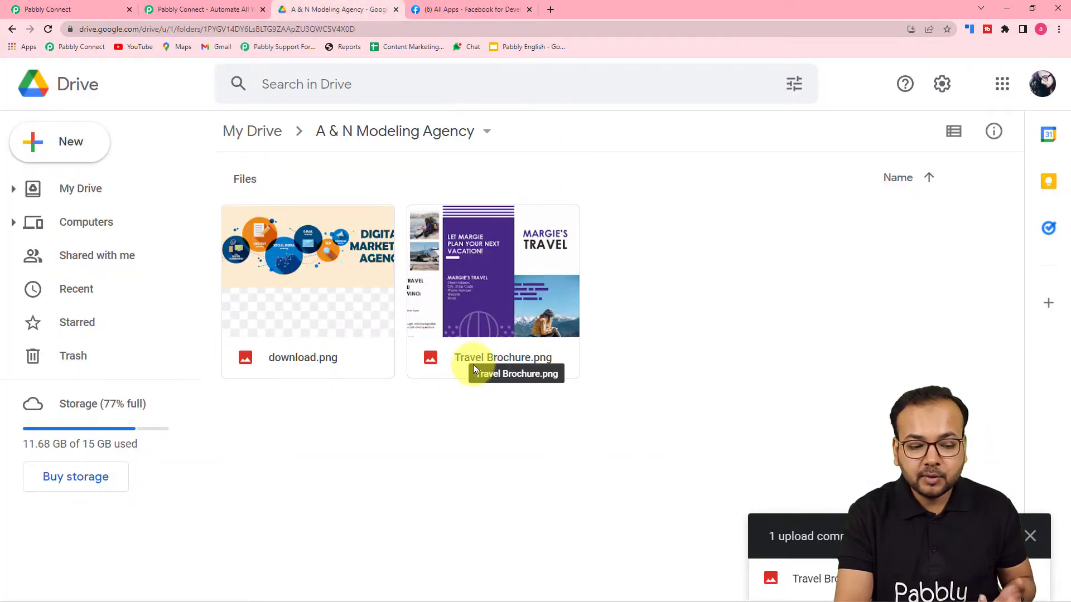
{"action": "left_click", "coordinate": [61, 9]}
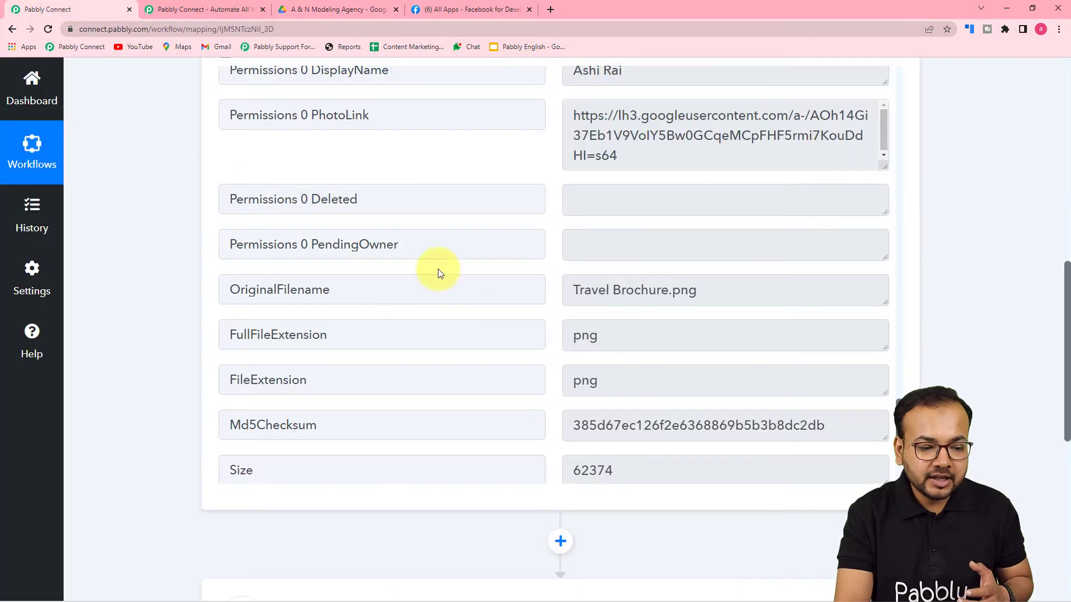
Step: Choose Google Drive as the app for the workflow's second step, the action
{"action": "scroll", "coordinate": [525, 317], "scroll_direction": "down", "scroll_amount": 5}
{"action": "scroll", "coordinate": [524, 317], "scroll_direction": "down", "scroll_amount": 5}
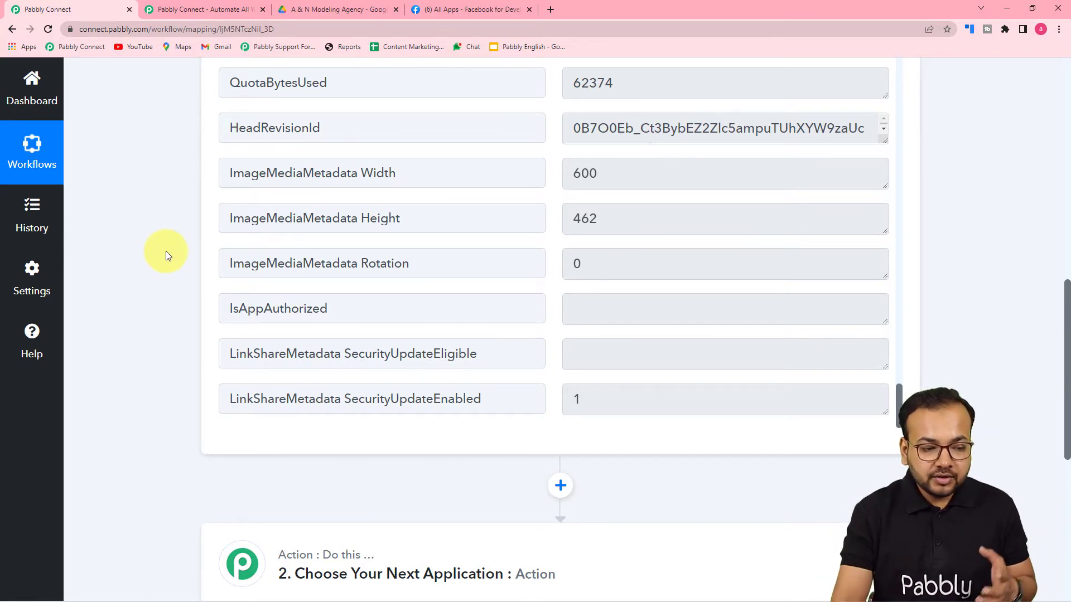
{"action": "scroll", "coordinate": [510, 258], "scroll_direction": "up", "scroll_amount": 3}
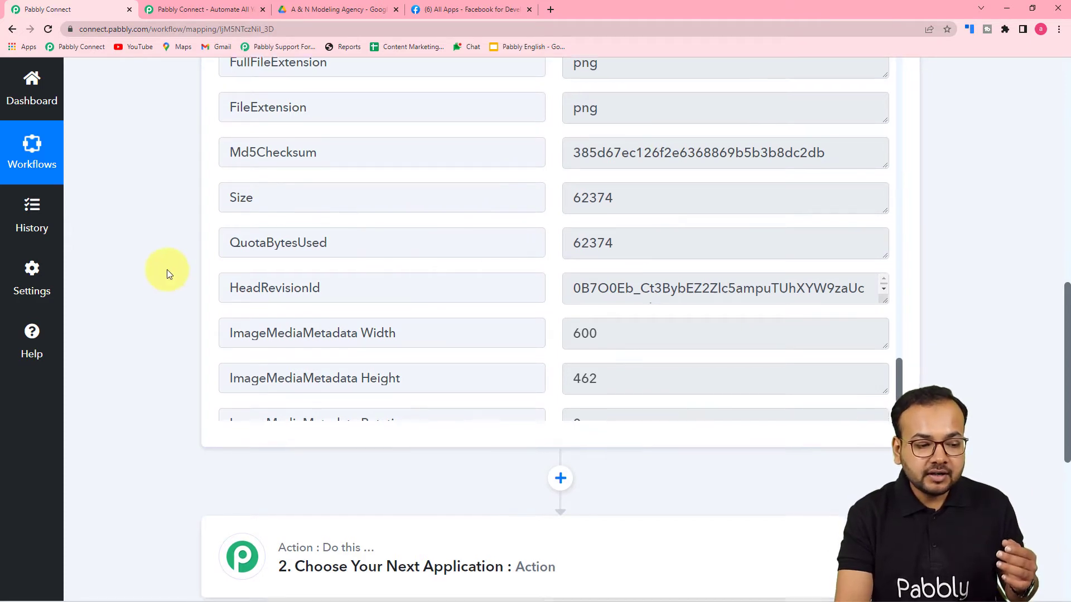
{"action": "scroll", "coordinate": [166, 270], "scroll_direction": "down", "scroll_amount": 4}
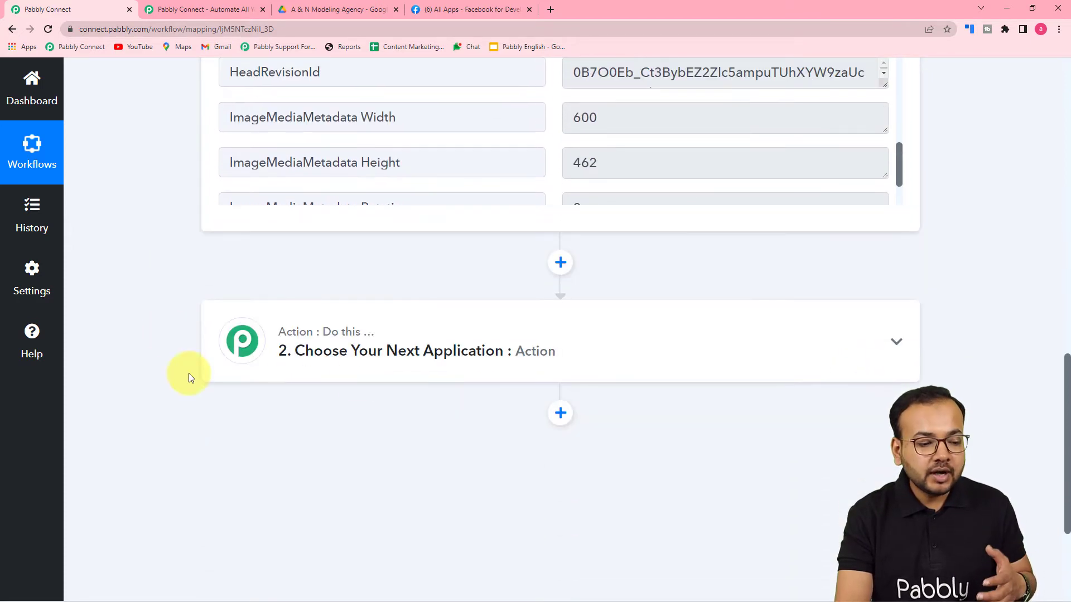
{"action": "left_click", "coordinate": [334, 350]}
{"action": "scroll", "coordinate": [157, 329], "scroll_direction": "down", "scroll_amount": 3}
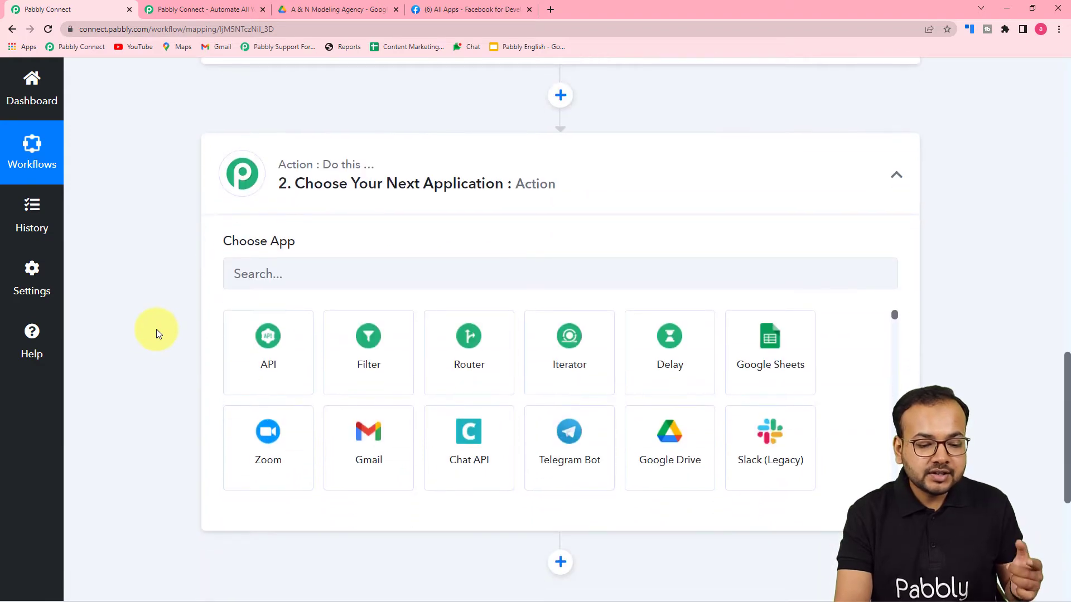
{"action": "left_click", "coordinate": [685, 477]}
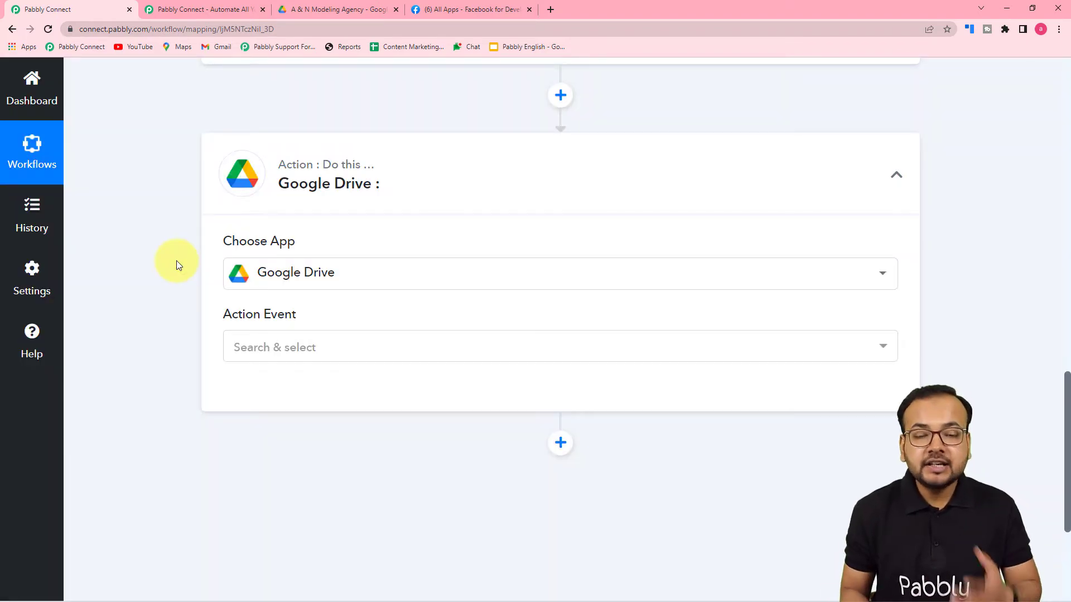
Step: Set the action event to Share a File With Anyone and connect it through the existing Google Drive #203 connection
{"action": "scroll", "coordinate": [176, 260], "scroll_direction": "down", "scroll_amount": 4}
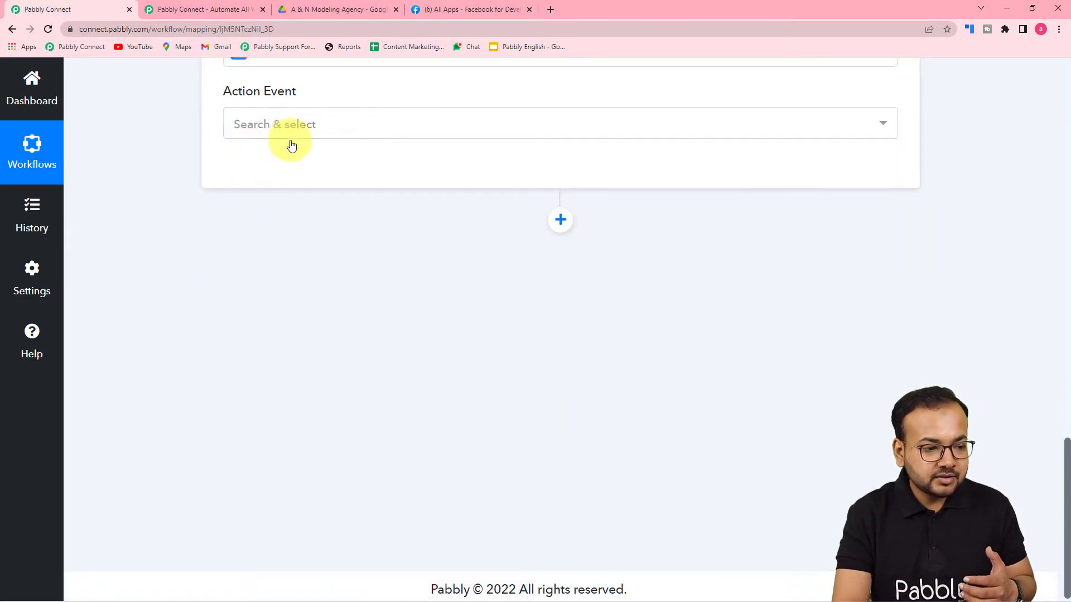
{"action": "left_click", "coordinate": [286, 124]}
{"action": "scroll", "coordinate": [359, 282], "scroll_direction": "down", "scroll_amount": 3}
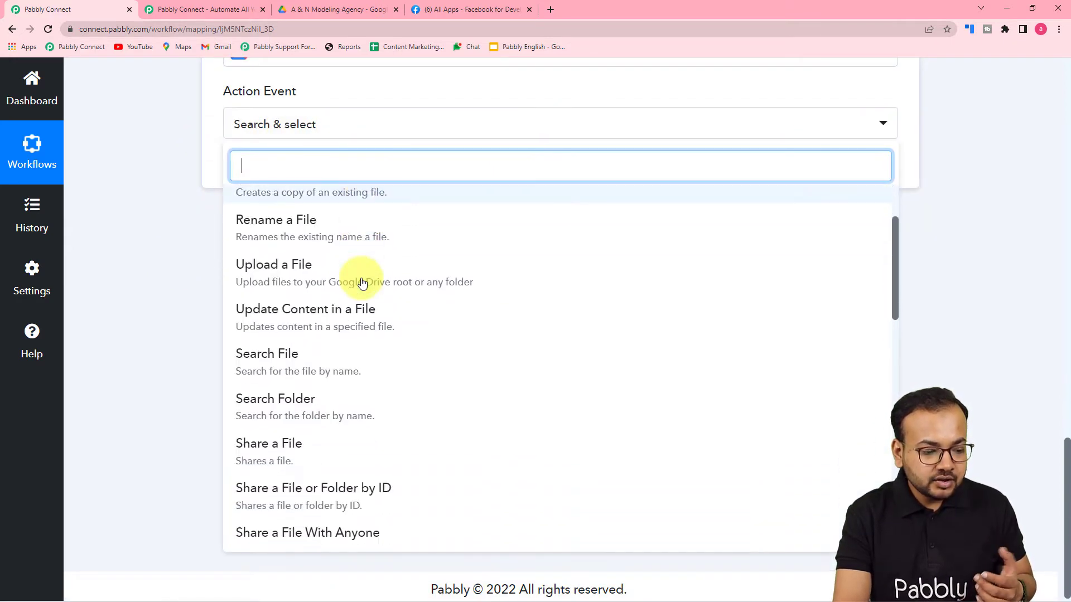
{"action": "scroll", "coordinate": [363, 283], "scroll_direction": "down", "scroll_amount": 1}
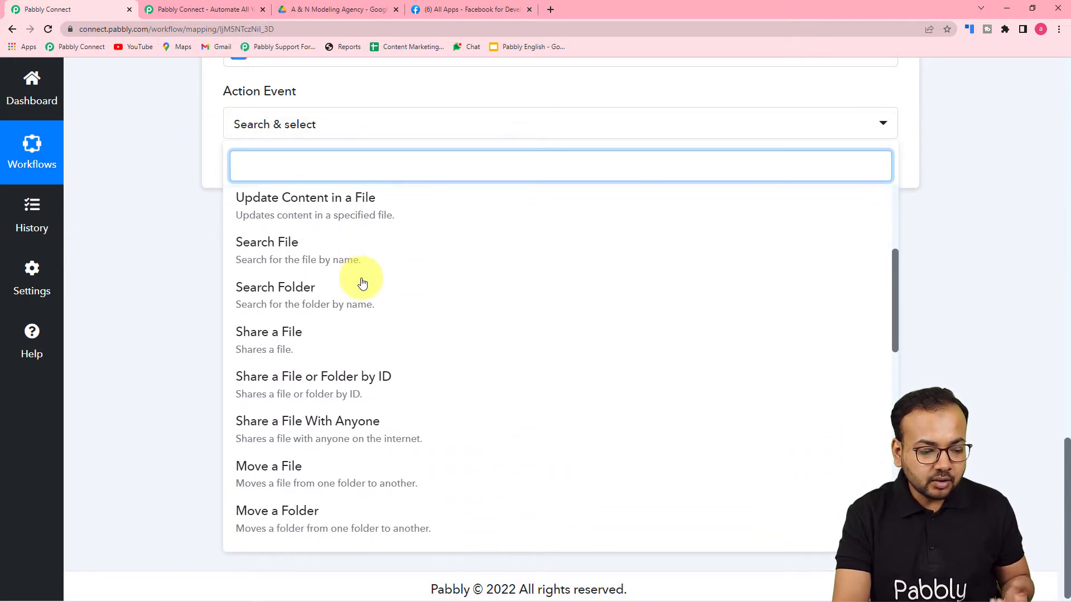
{"action": "left_click", "coordinate": [295, 434]}
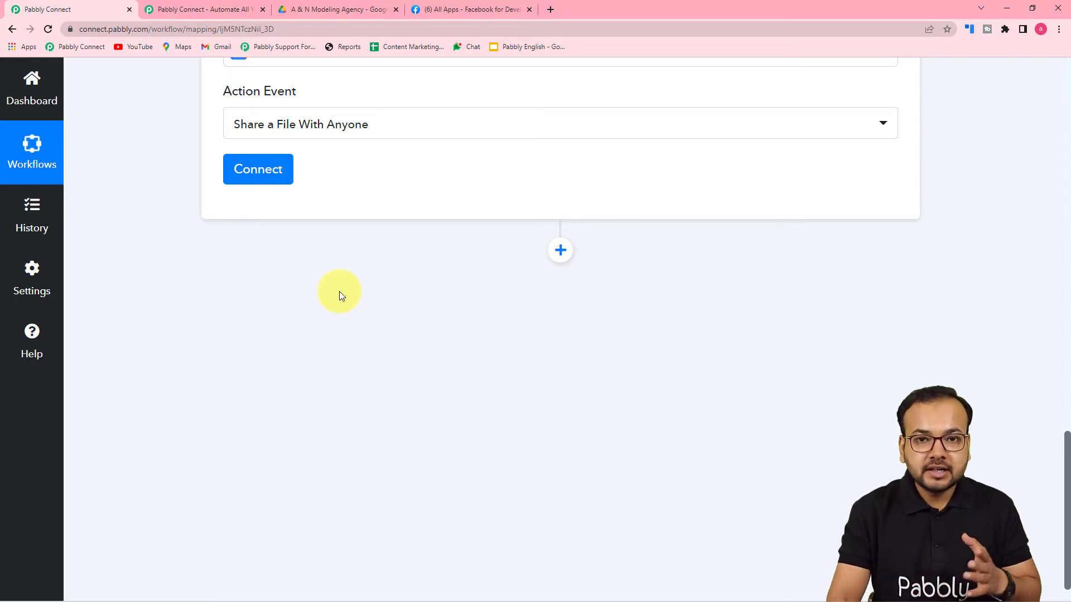
{"action": "left_click", "coordinate": [260, 173]}
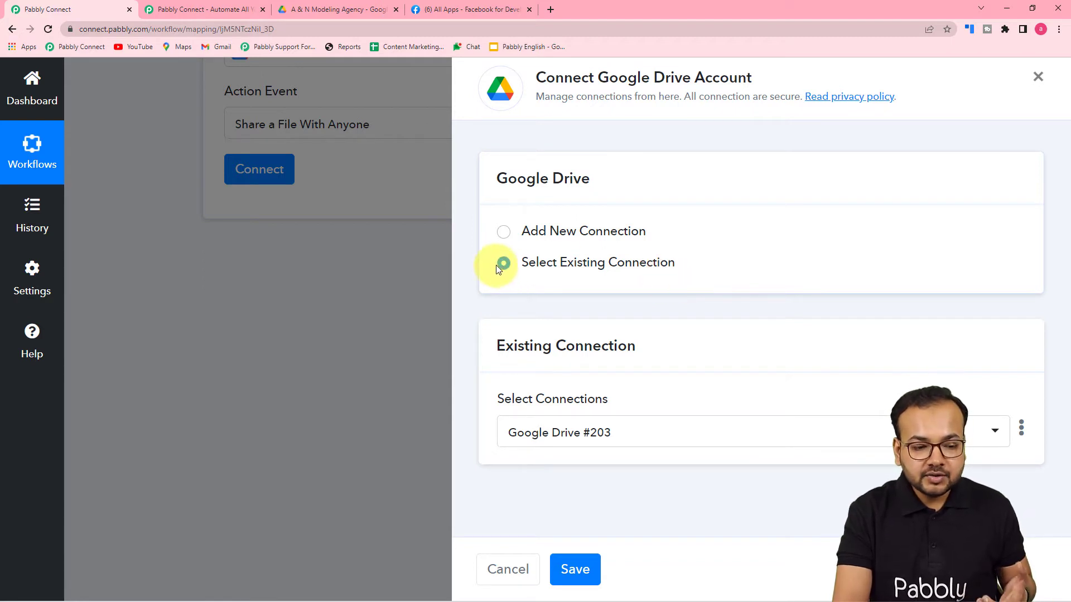
{"action": "left_click", "coordinate": [574, 569]}
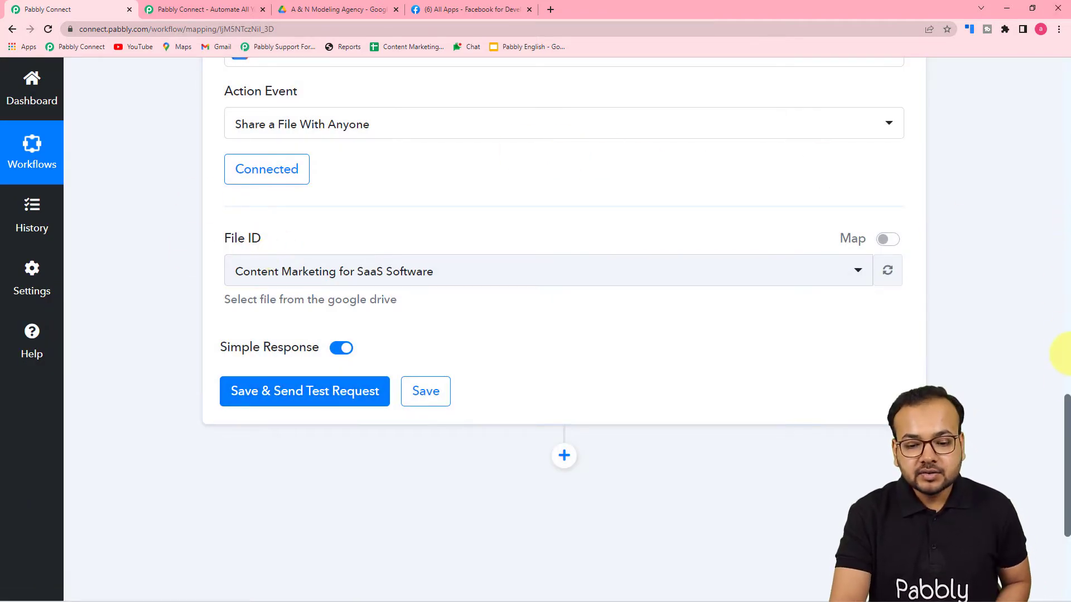
Step: Look up the uploaded file's Id in the trigger's test response for use in the action's File ID
{"action": "left_click_drag", "start_coordinate": [1065, 416], "coordinate": [1050, 234]}
{"action": "scroll", "coordinate": [665, 243], "scroll_direction": "up", "scroll_amount": 10}
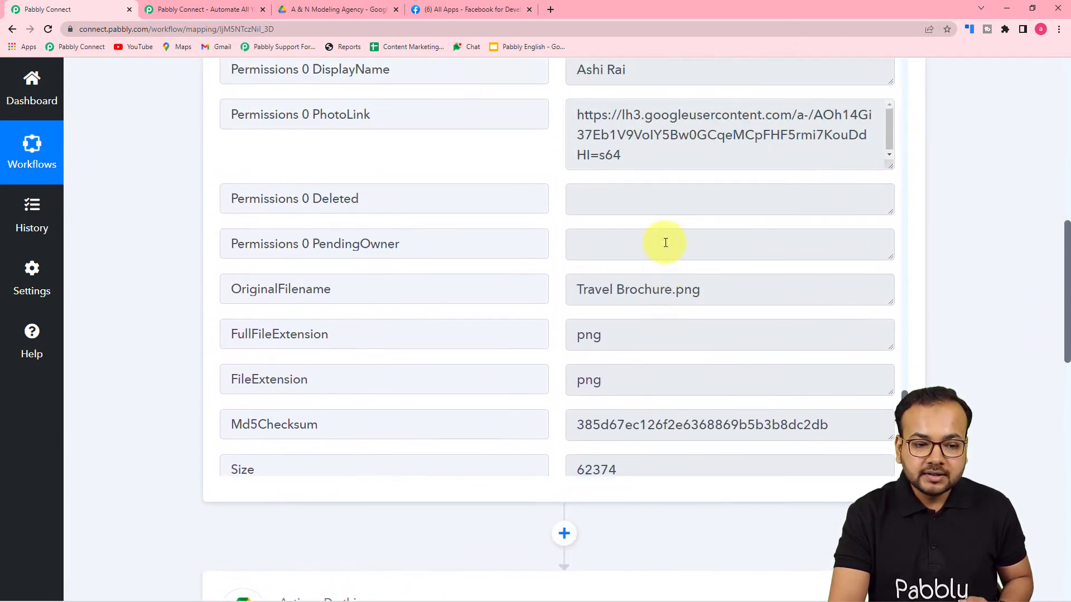
{"action": "scroll", "coordinate": [666, 243], "scroll_direction": "up", "scroll_amount": 10}
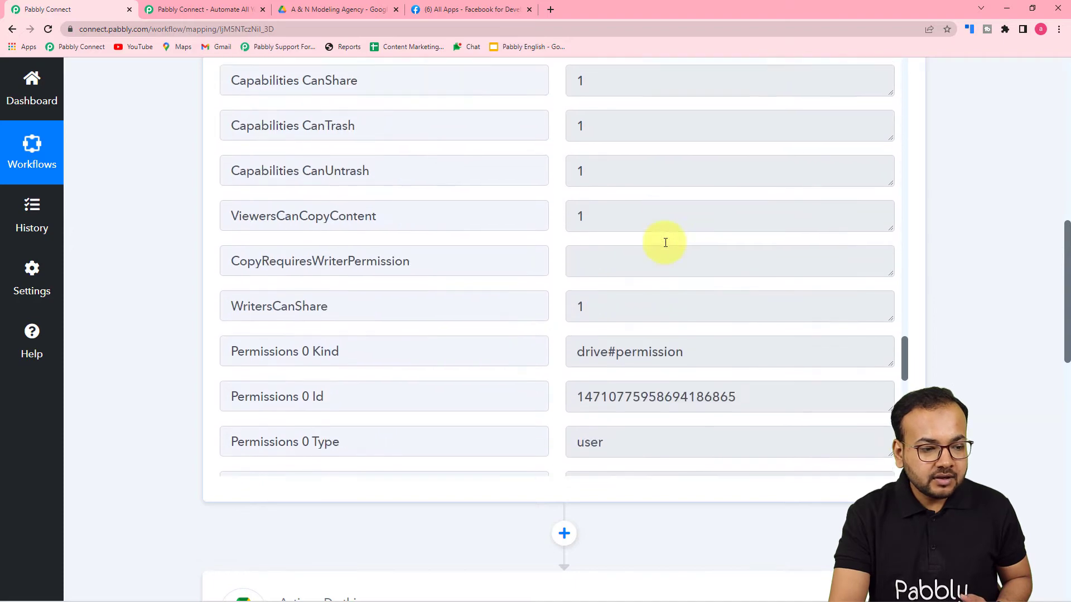
{"action": "scroll", "coordinate": [746, 406], "scroll_direction": "up", "scroll_amount": 15}
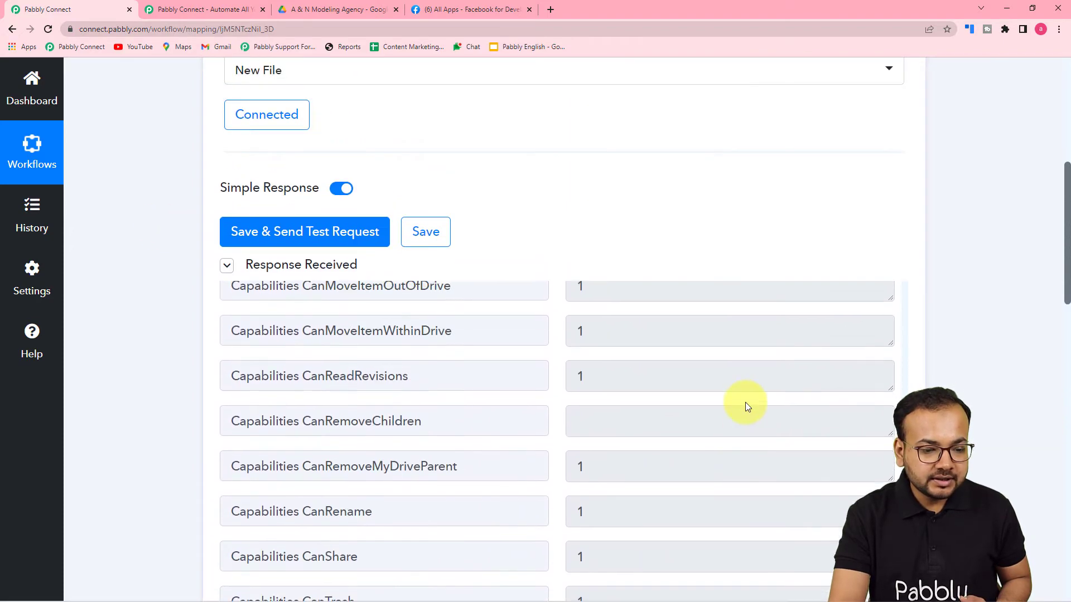
{"action": "left_click_drag", "start_coordinate": [1065, 179], "coordinate": [1064, 232]}
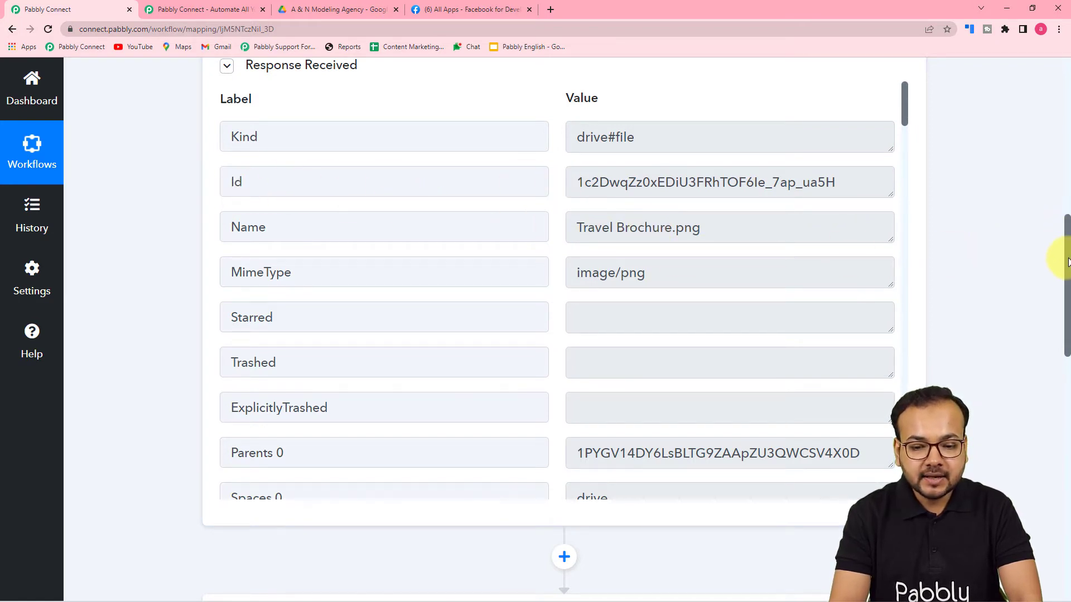
{"action": "left_click_drag", "start_coordinate": [1066, 241], "coordinate": [1021, 421]}
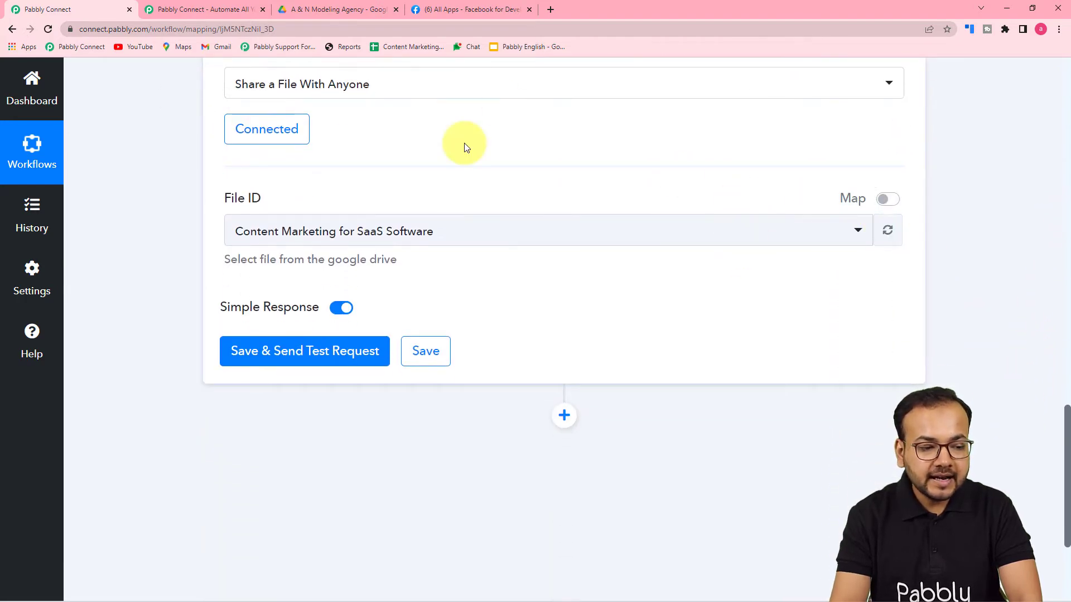
Step: Turn on mapping for the action's File ID and replace the fixed value with the Id from the Google Drive New File trigger
{"action": "left_click", "coordinate": [891, 202]}
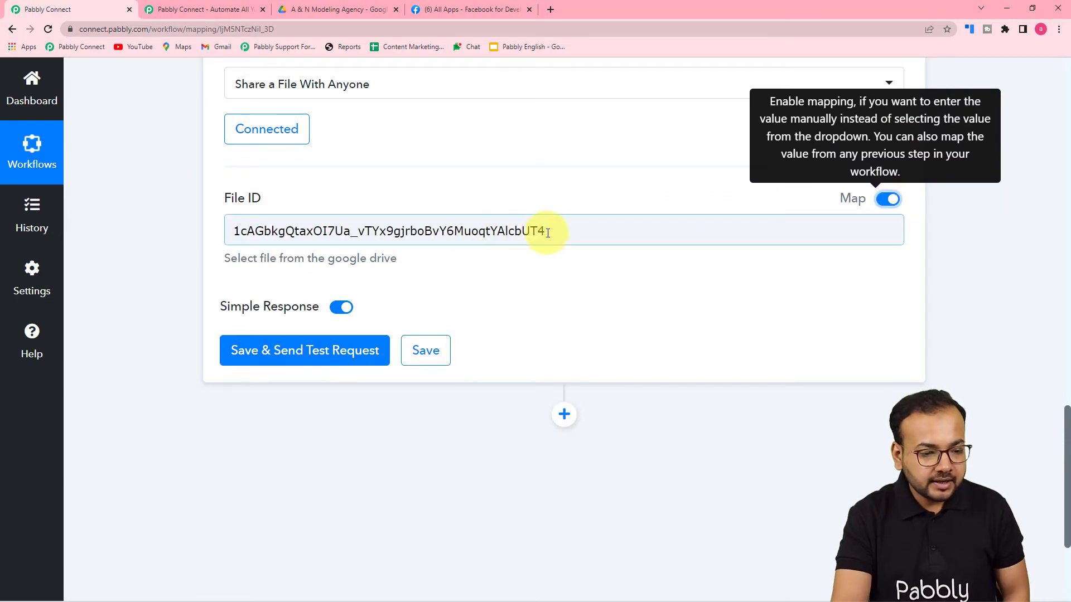
{"action": "left_click_drag", "start_coordinate": [545, 232], "coordinate": [136, 214]}
{"action": "key", "text": "BackSpace"}
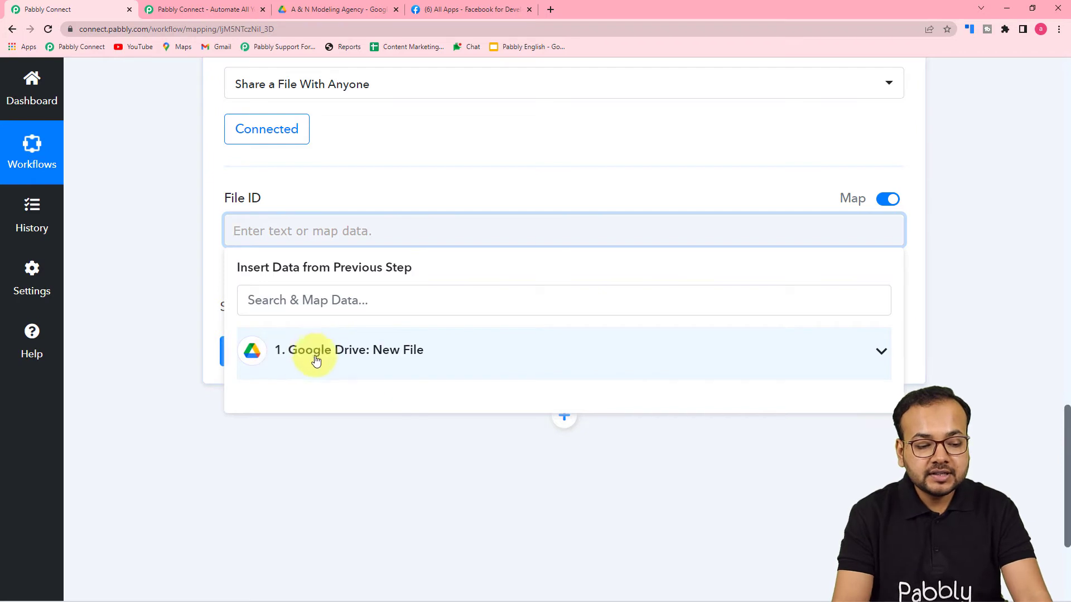
{"action": "left_click", "coordinate": [394, 362]}
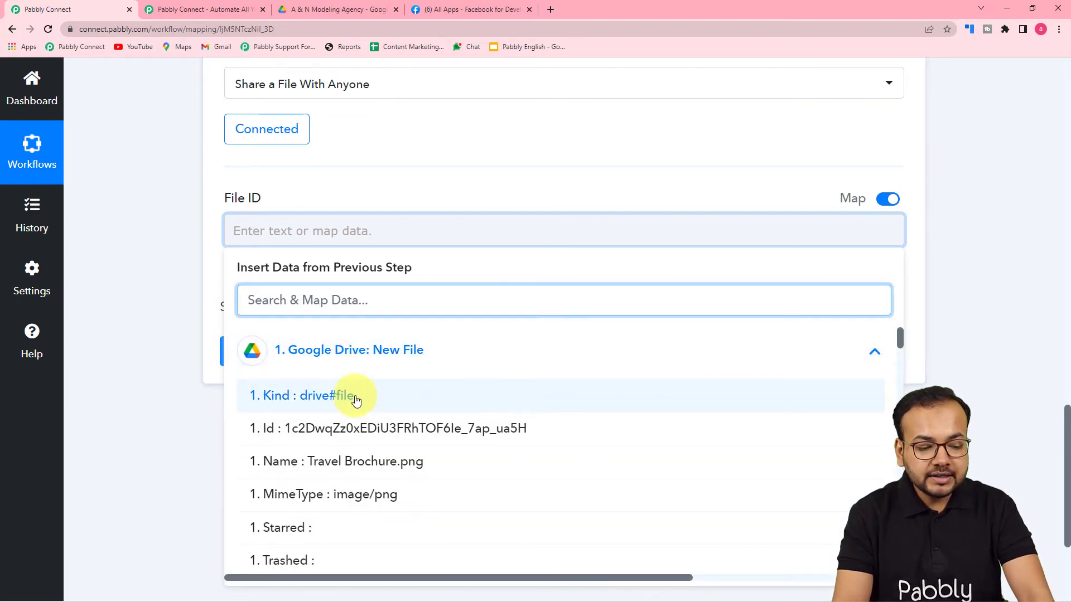
{"action": "left_click", "coordinate": [297, 435]}
{"action": "left_click", "coordinate": [164, 340]}
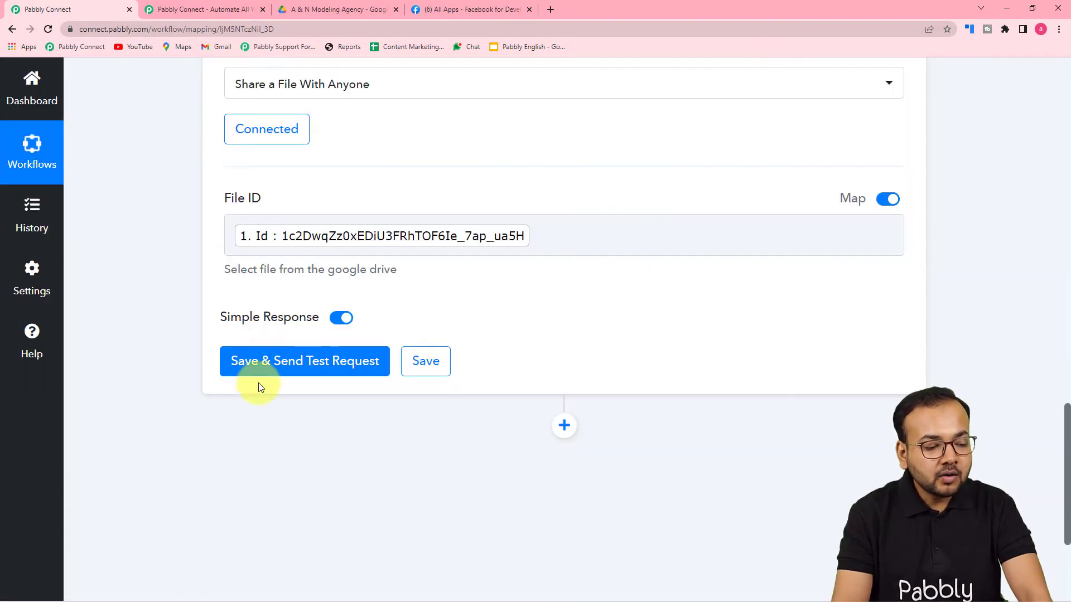
Step: Save the Share a File With Anyone action, send its test request and review the response received
{"action": "left_click", "coordinate": [243, 362]}
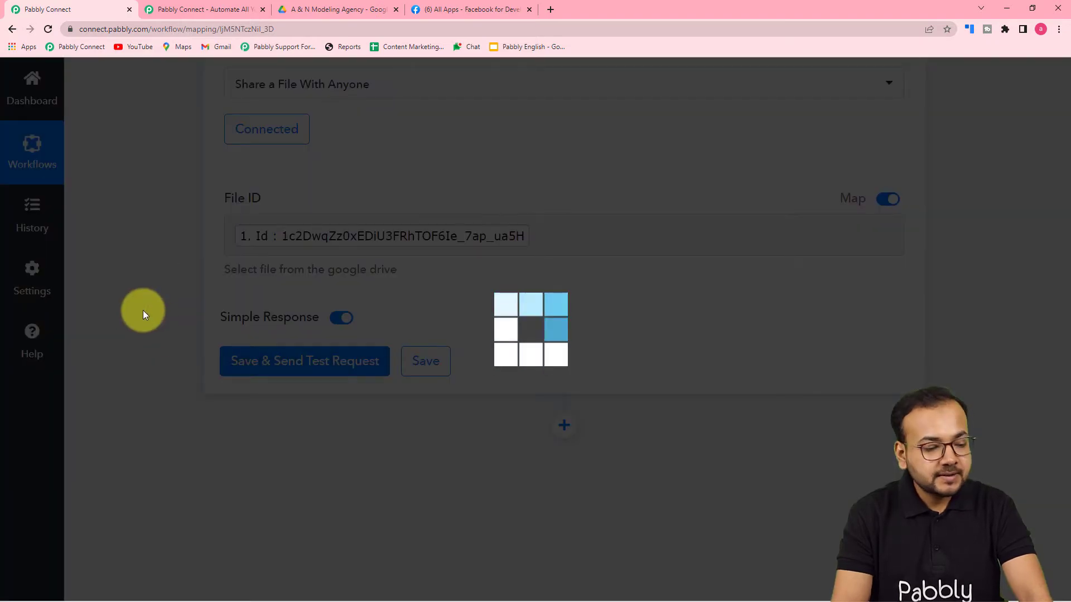
{"action": "scroll", "coordinate": [143, 310], "scroll_direction": "down", "scroll_amount": 5}
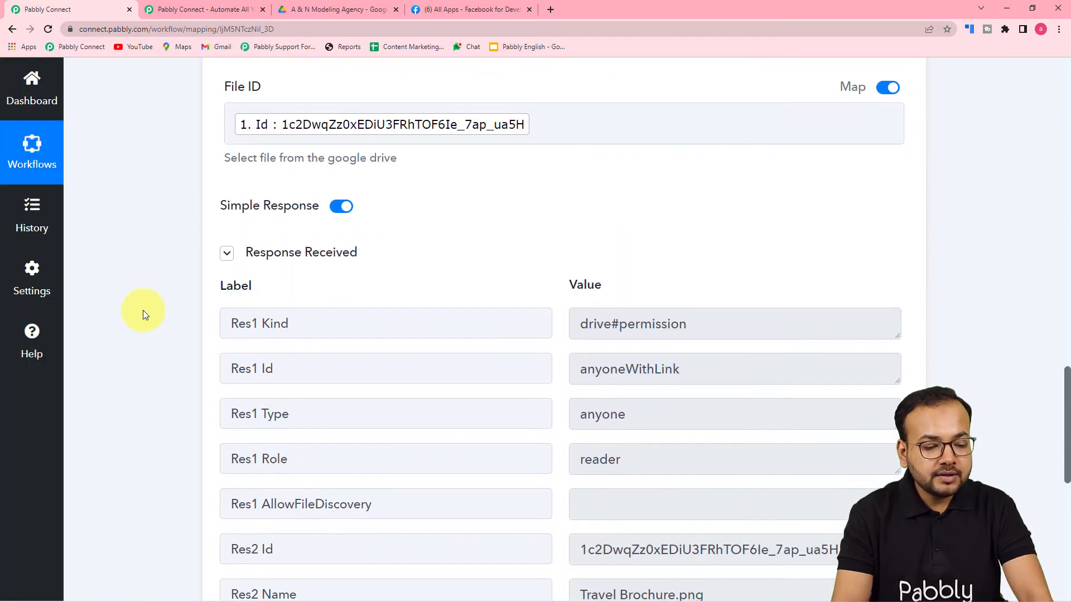
{"action": "scroll", "coordinate": [298, 322], "scroll_direction": "down", "scroll_amount": 2}
{"action": "scroll", "coordinate": [298, 319], "scroll_direction": "up", "scroll_amount": 2}
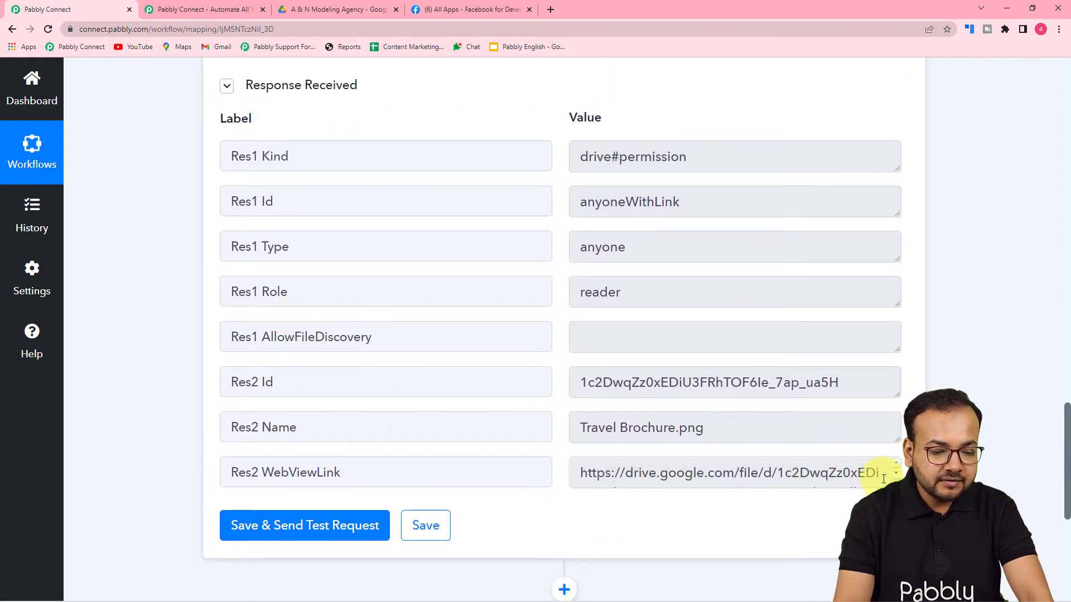
Step: Enlarge the Res2 WebViewLink value in the response and open that link in a new tab to check the shared file
{"action": "left_click_drag", "start_coordinate": [896, 479], "coordinate": [892, 517]}
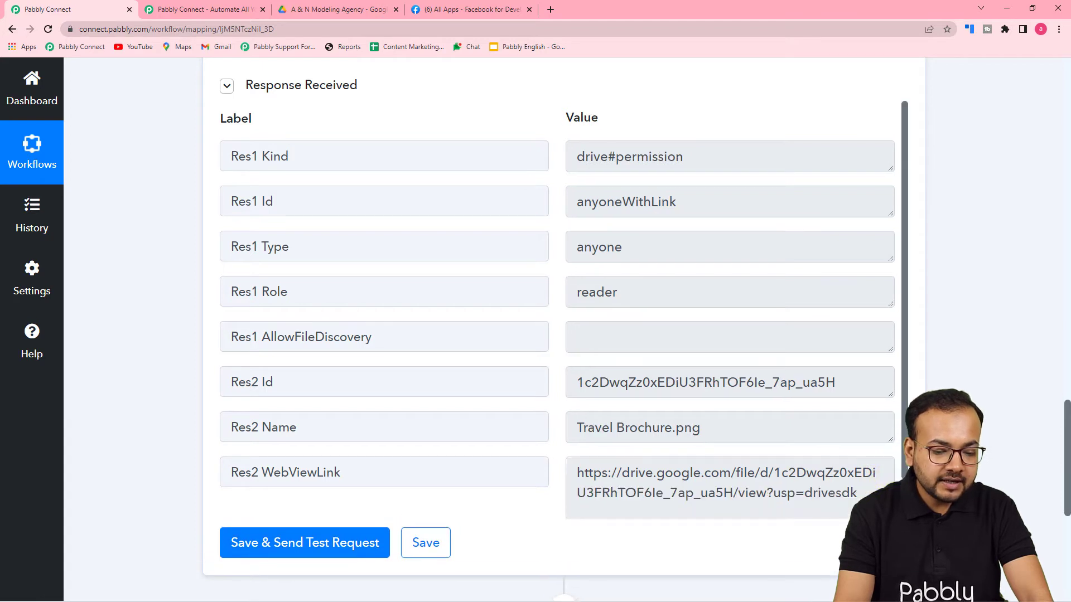
{"action": "left_click_drag", "start_coordinate": [580, 471], "coordinate": [865, 500]}
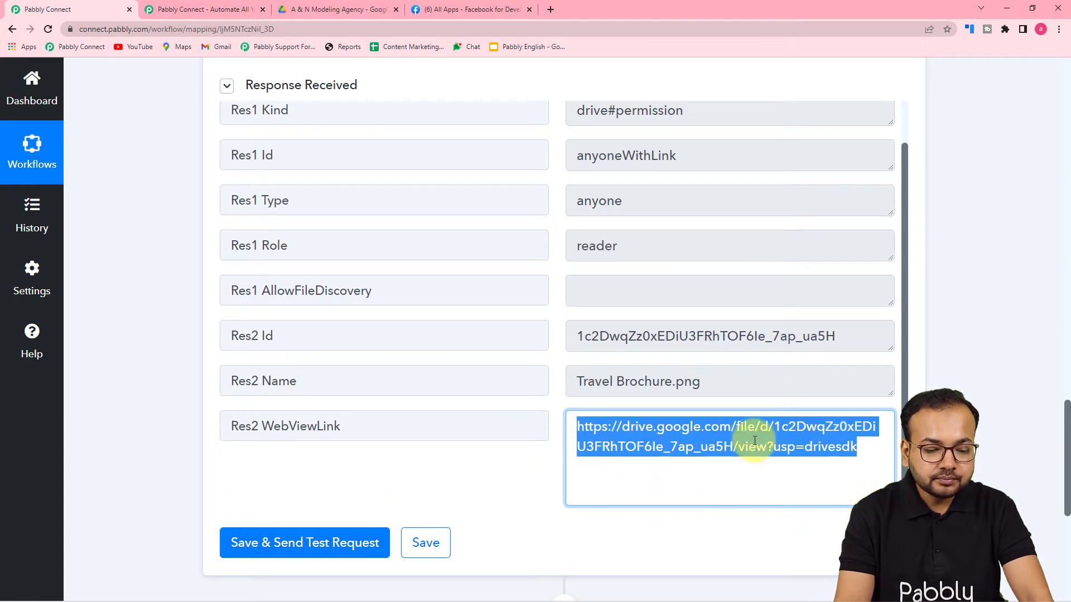
{"action": "right_click", "coordinate": [753, 487]}
{"action": "left_click", "coordinate": [766, 481]}
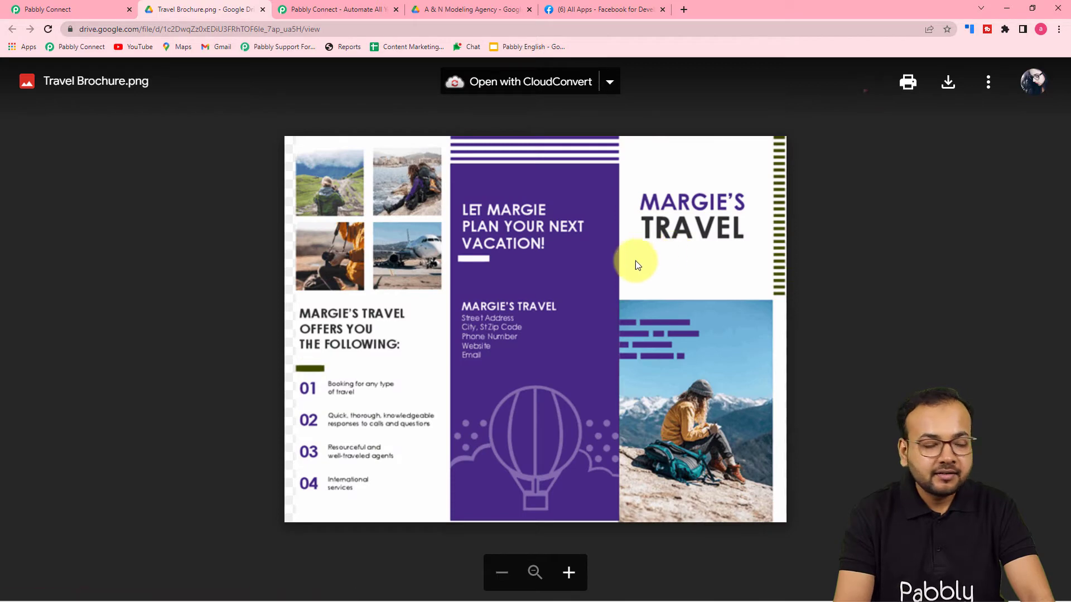
Step: Add another action step at the end of the Pabbly Connect workflow and choose WhatsApp Cloud API as its app
{"action": "left_click", "coordinate": [102, 8]}
{"action": "scroll", "coordinate": [182, 176], "scroll_direction": "down", "scroll_amount": 6}
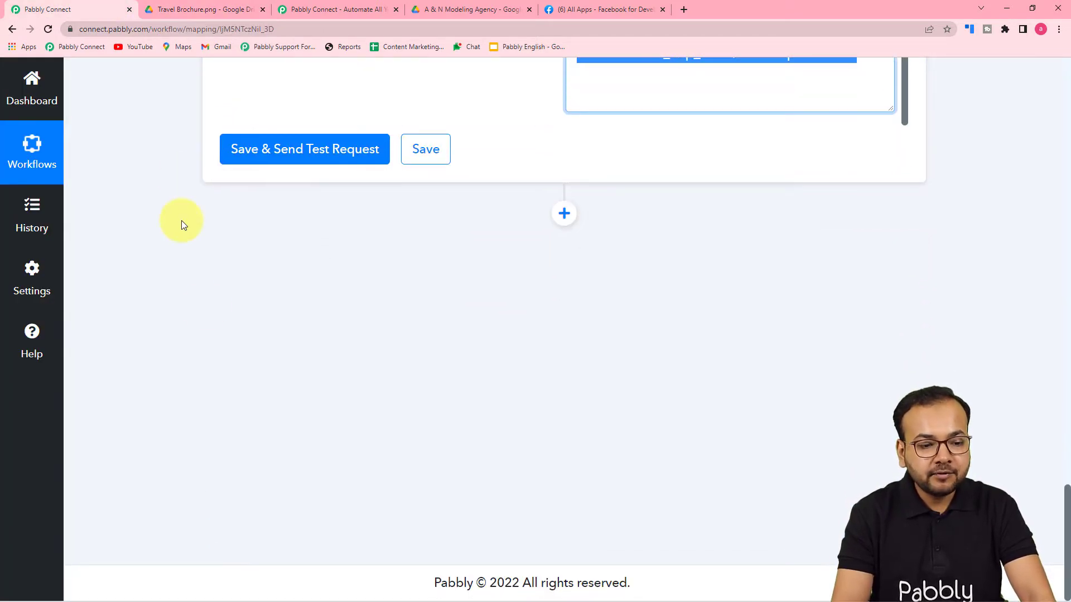
{"action": "left_click", "coordinate": [564, 213]}
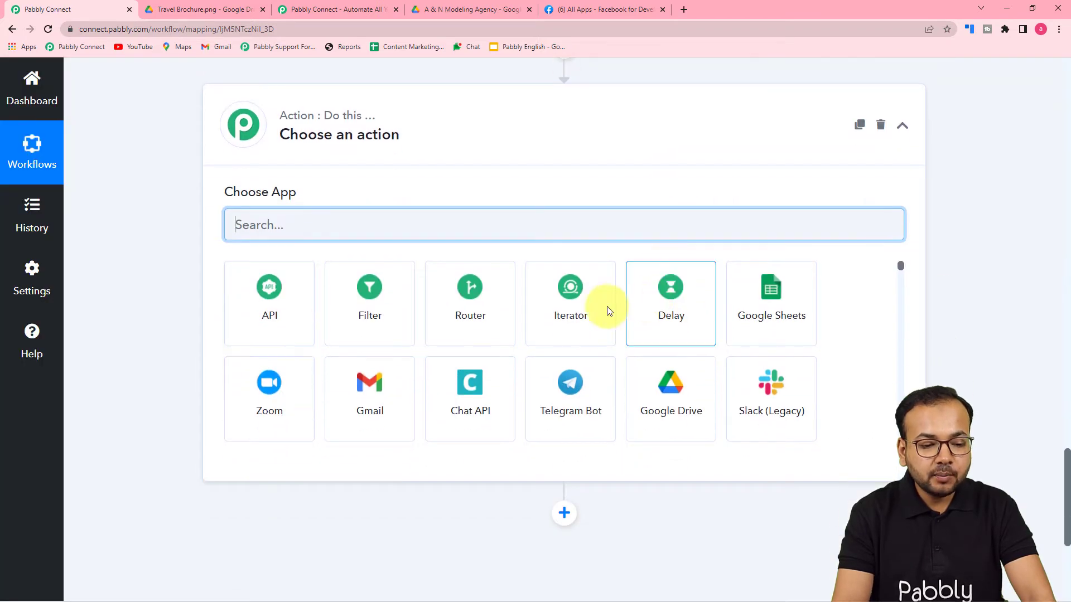
{"action": "type", "text": "w"}
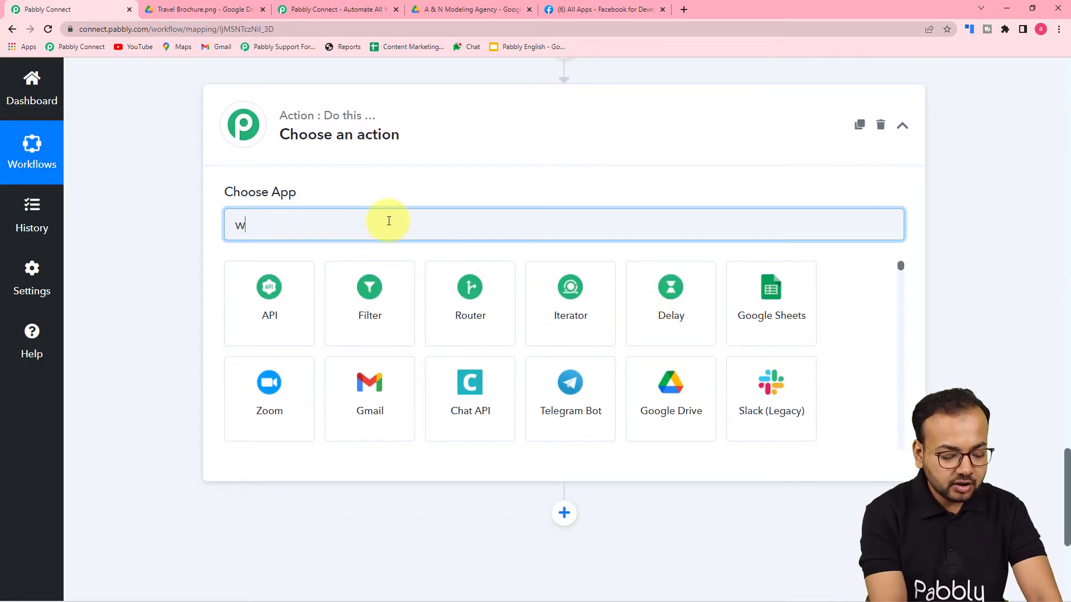
{"action": "type", "text": "hats"}
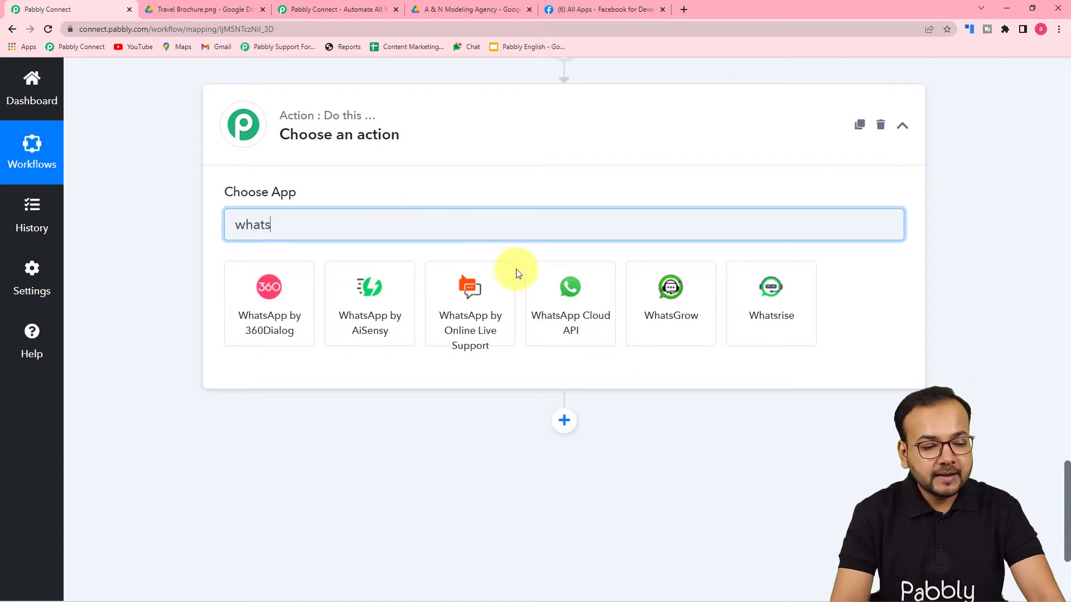
{"action": "left_click", "coordinate": [577, 326]}
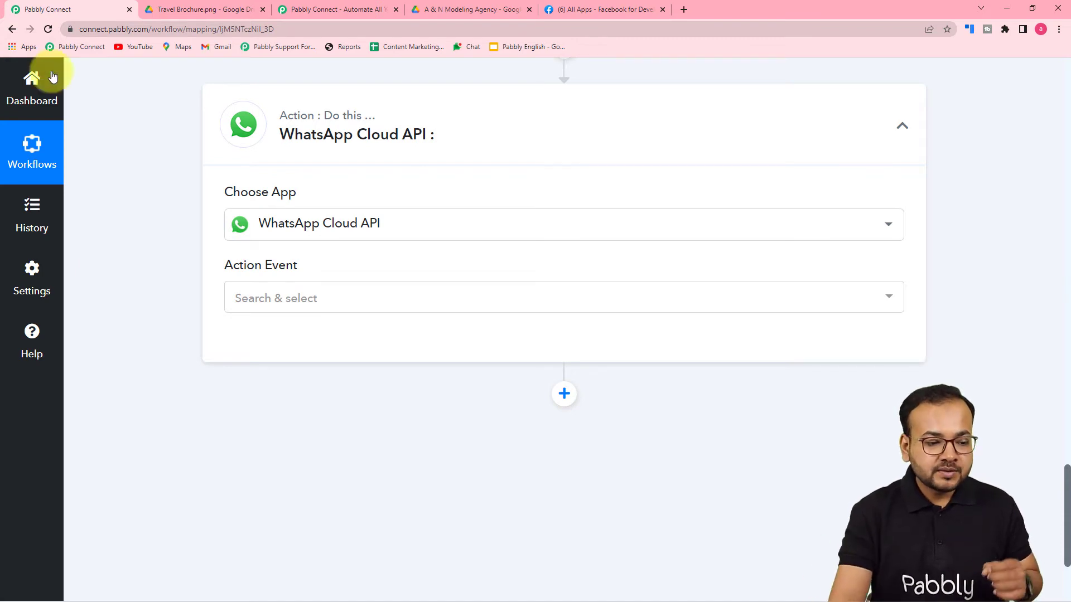
Step: Check the Meta for Developers apps page, and set the WhatsApp Cloud API step's action event to Send Template Message
{"action": "left_click", "coordinate": [584, 10]}
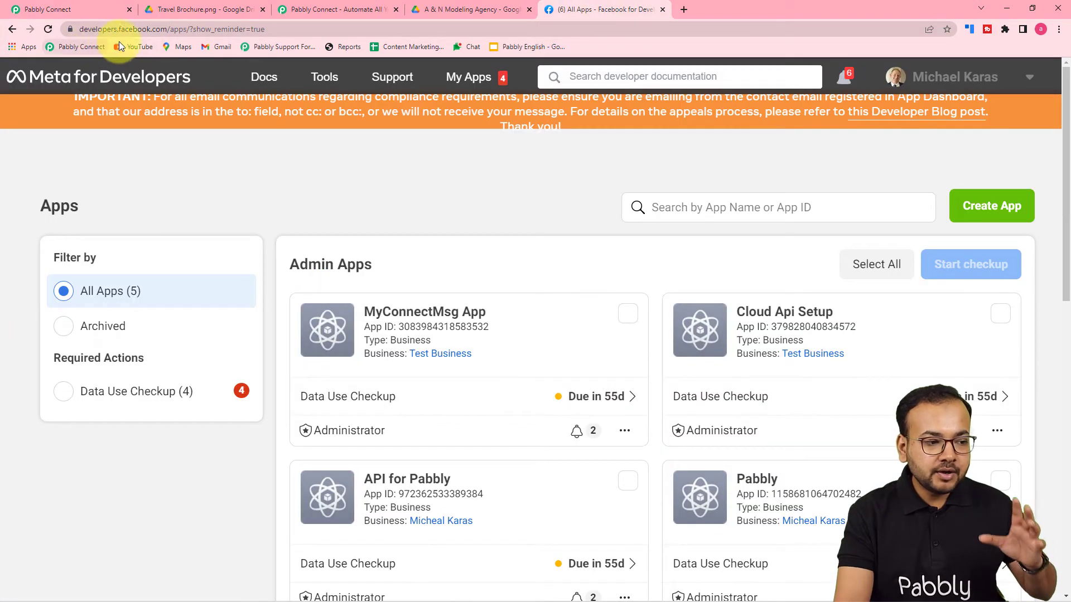
{"action": "mouse_move", "coordinate": [264, 77]}
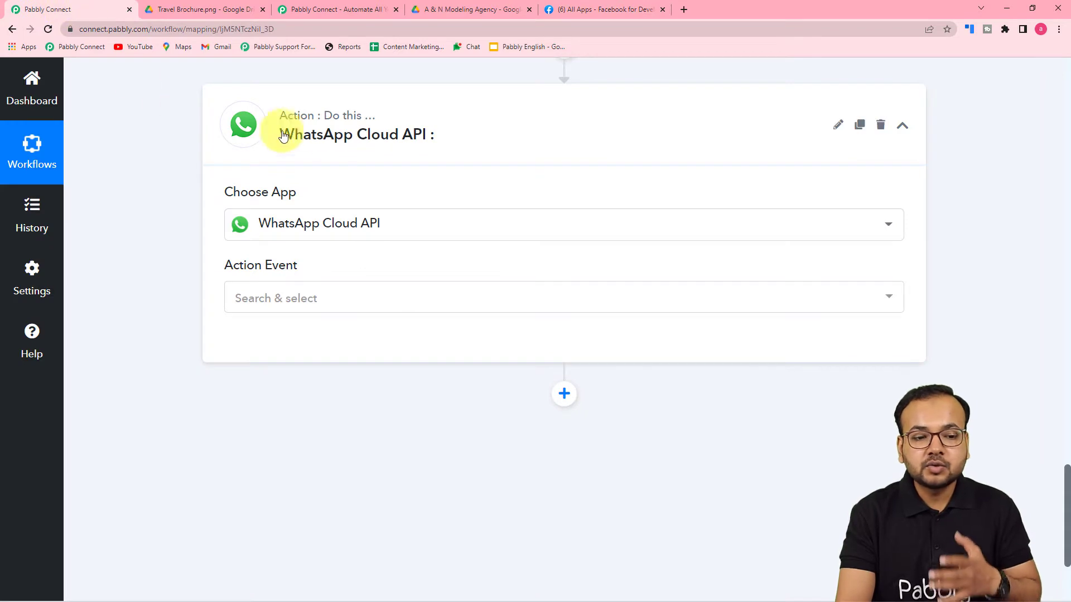
{"action": "scroll", "coordinate": [376, 156], "scroll_direction": "down", "scroll_amount": 3}
{"action": "scroll", "coordinate": [261, 237], "scroll_direction": "up", "scroll_amount": 2}
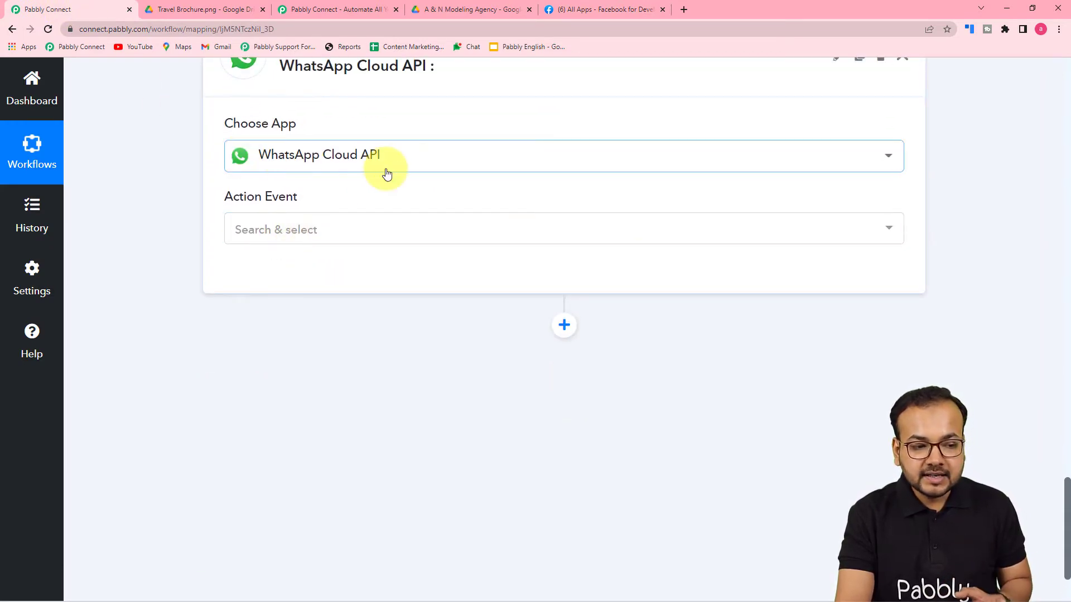
{"action": "left_click", "coordinate": [302, 238]}
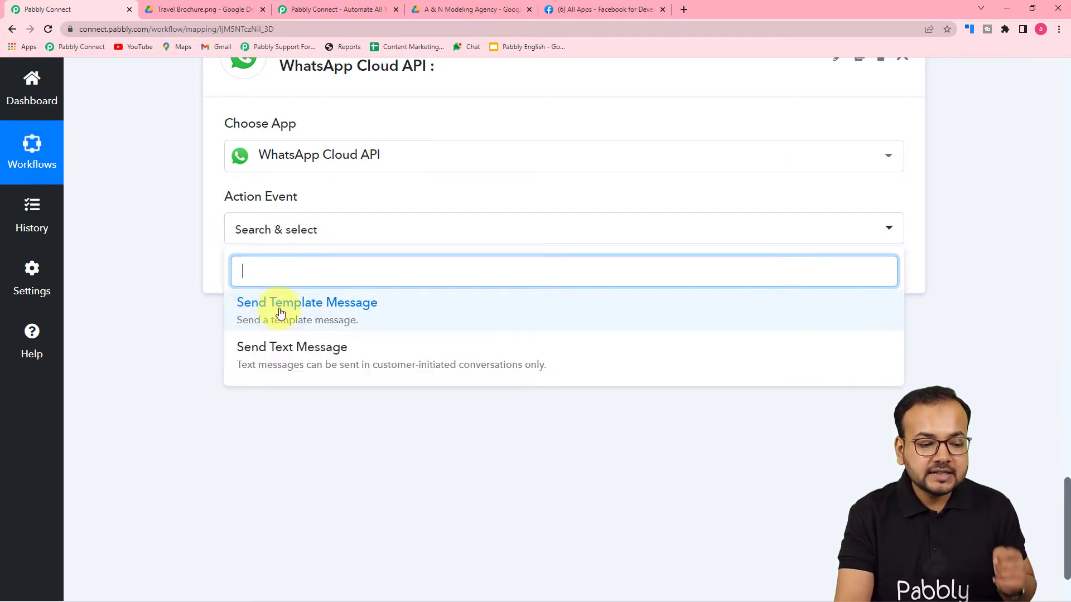
{"action": "left_click", "coordinate": [316, 316]}
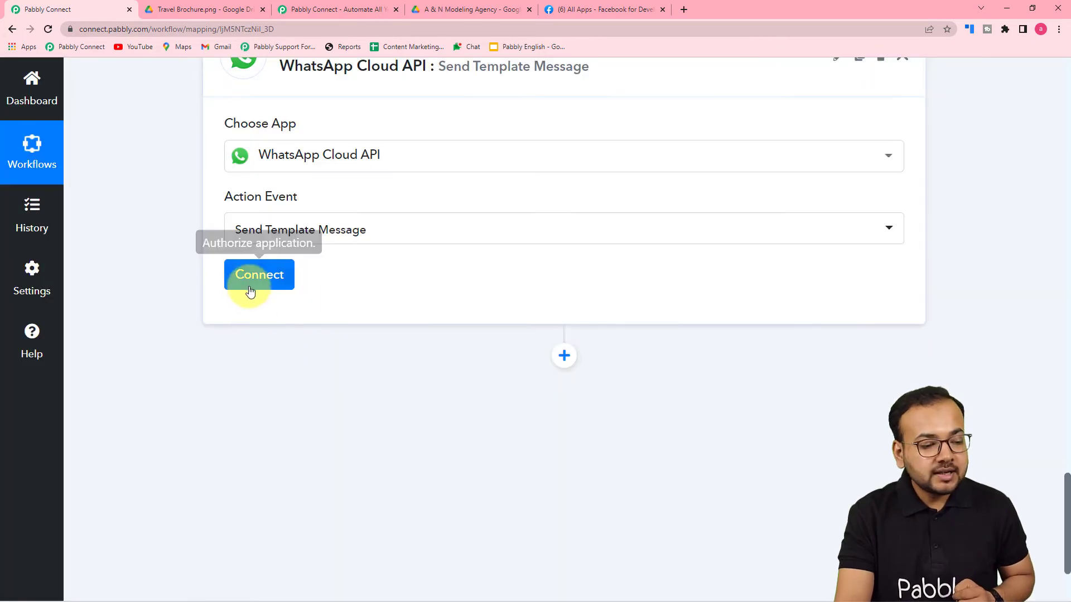
Step: Start adding a new WhatsApp Cloud API connection and review its Token, Phone Number ID and WhatsApp Business Account ID fields
{"action": "left_click", "coordinate": [255, 286]}
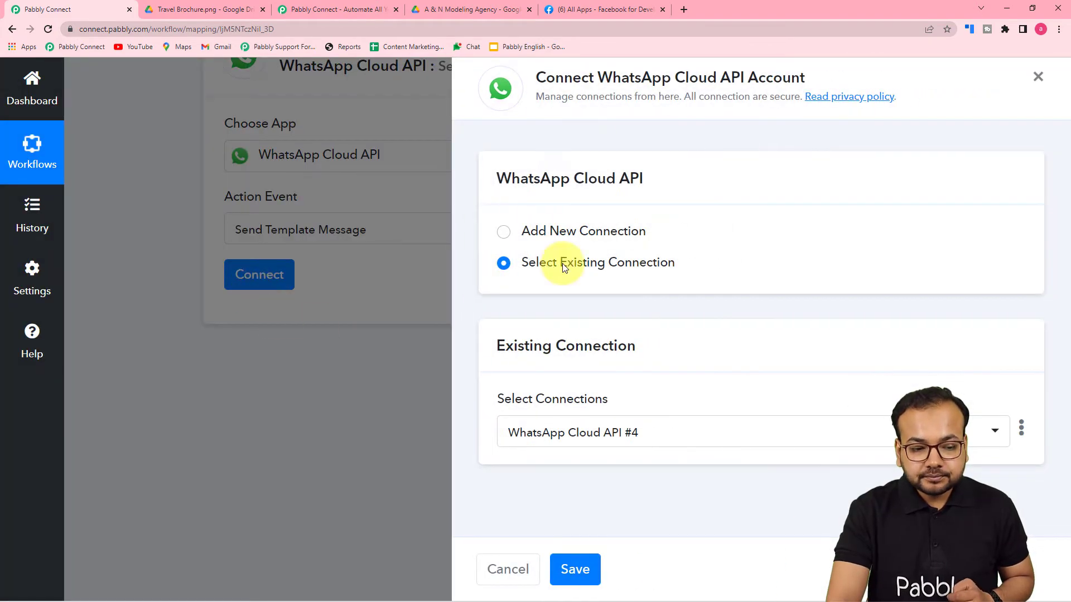
{"action": "left_click", "coordinate": [505, 233]}
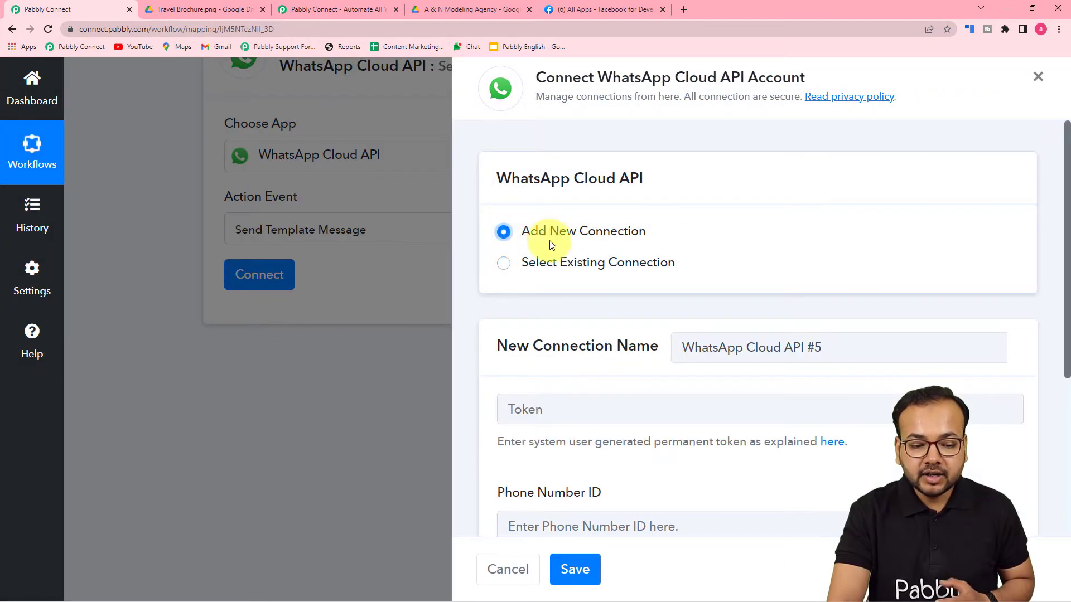
{"action": "scroll", "coordinate": [549, 241], "scroll_direction": "down", "scroll_amount": 2}
{"action": "scroll", "coordinate": [549, 239], "scroll_direction": "down", "scroll_amount": 2}
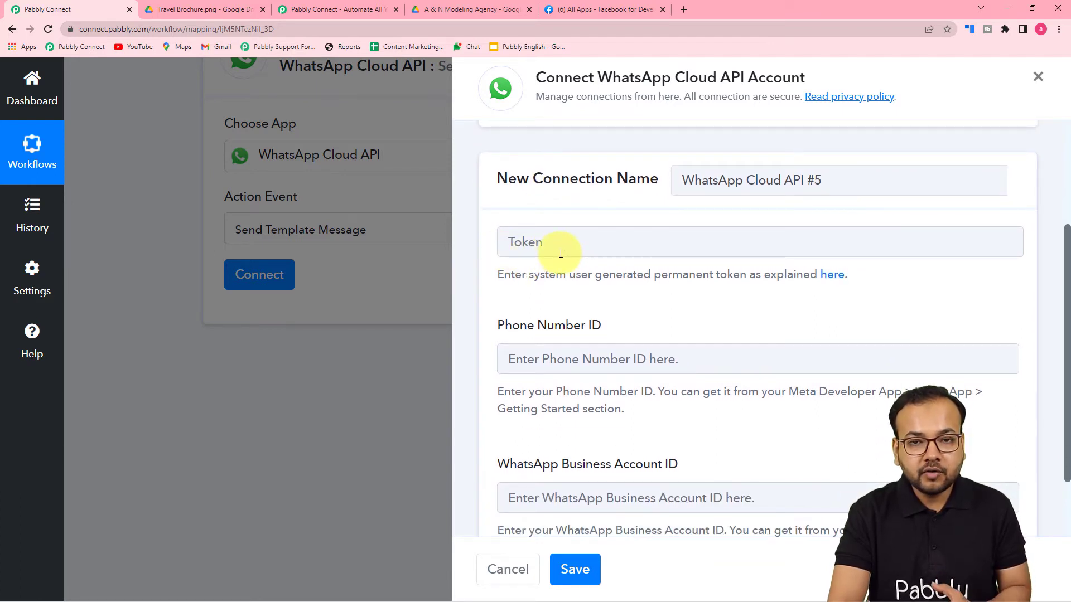
{"action": "scroll", "coordinate": [561, 253], "scroll_direction": "down", "scroll_amount": 2}
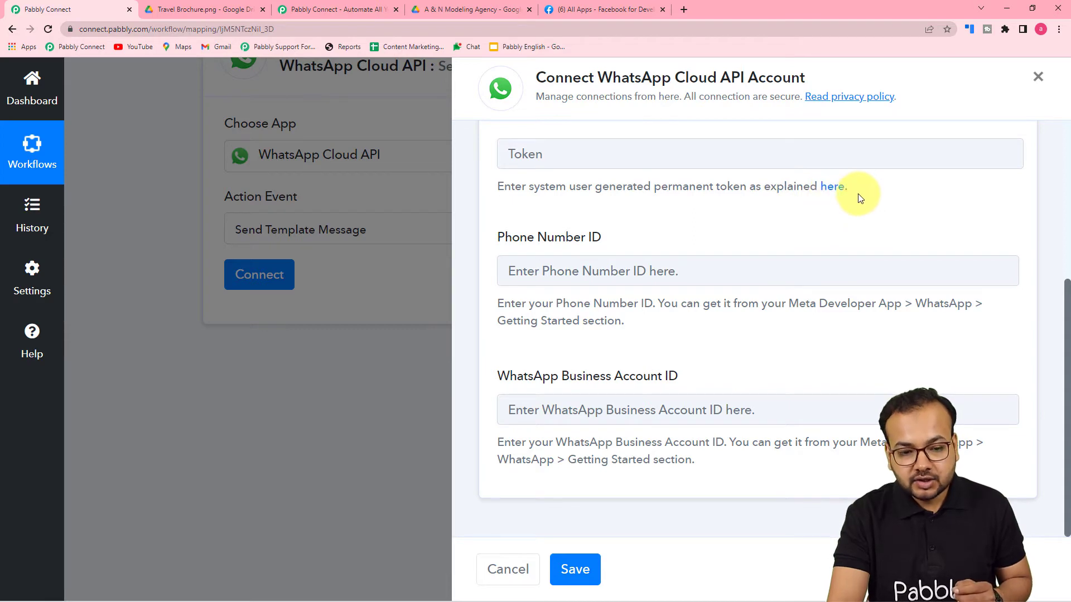
Step: Open the linked Pabbly forum thread on WhatsApp Cloud API and read through its setup, permanent token and notification webhook instructions
{"action": "left_click", "coordinate": [833, 187]}
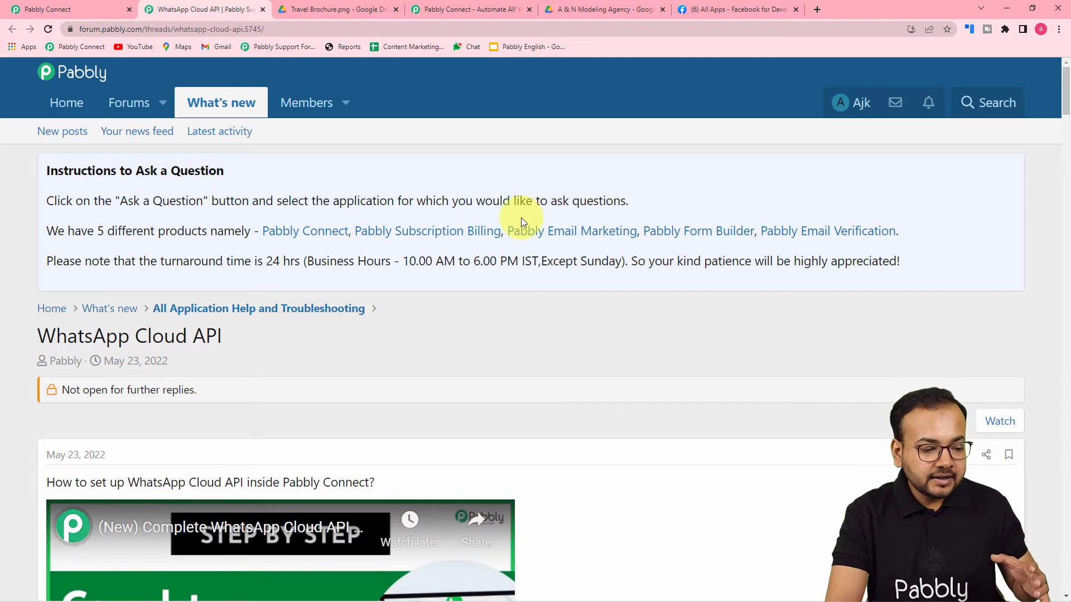
{"action": "scroll", "coordinate": [522, 222], "scroll_direction": "down", "scroll_amount": 5}
{"action": "scroll", "coordinate": [521, 219], "scroll_direction": "down", "scroll_amount": 3}
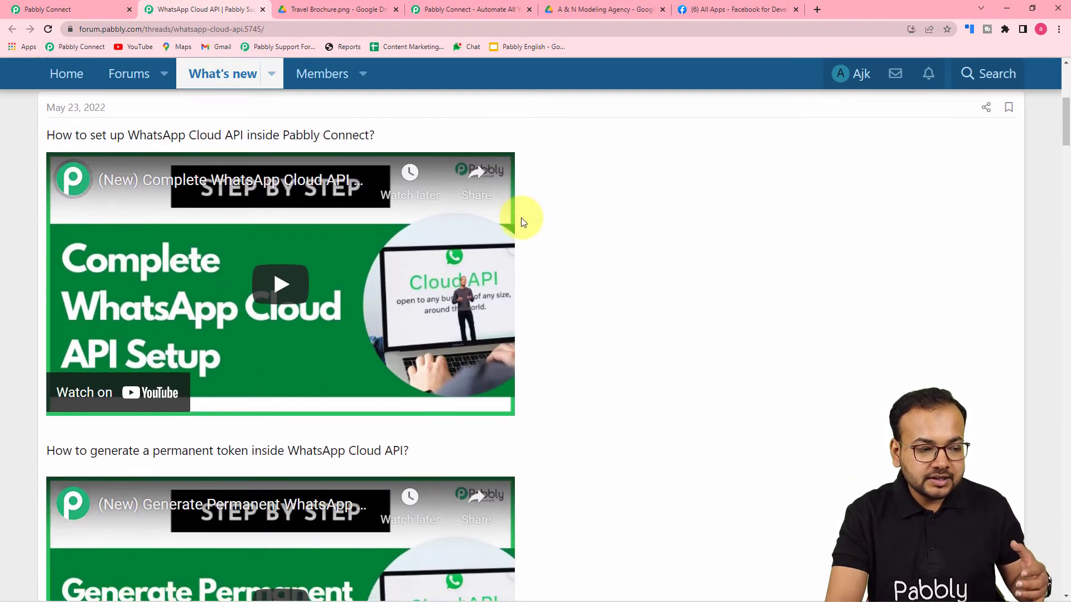
{"action": "scroll", "coordinate": [521, 219], "scroll_direction": "up", "scroll_amount": 2}
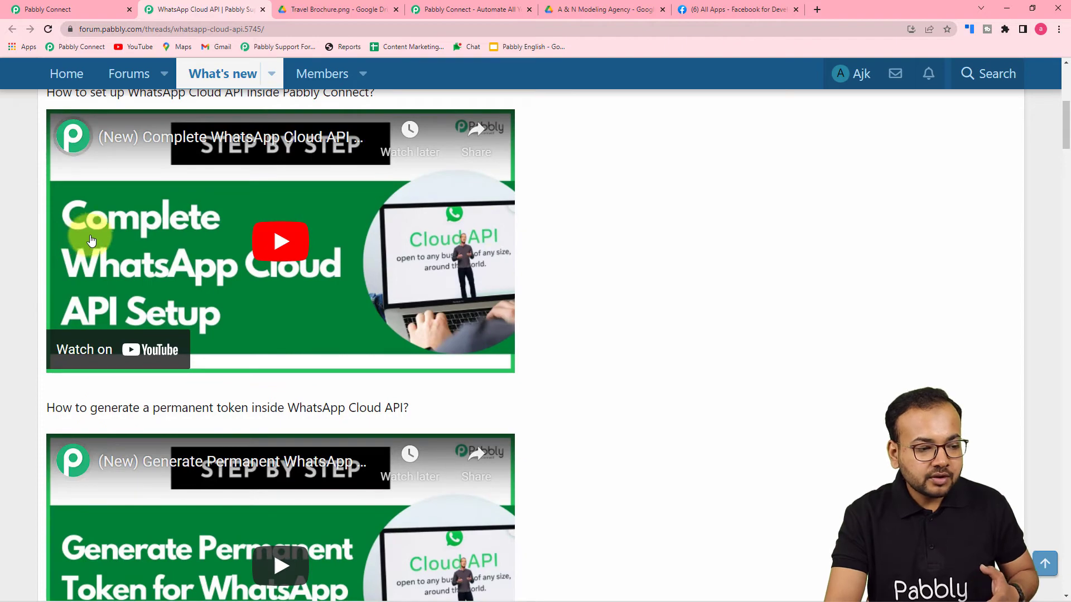
{"action": "scroll", "coordinate": [180, 286], "scroll_direction": "down", "scroll_amount": 2}
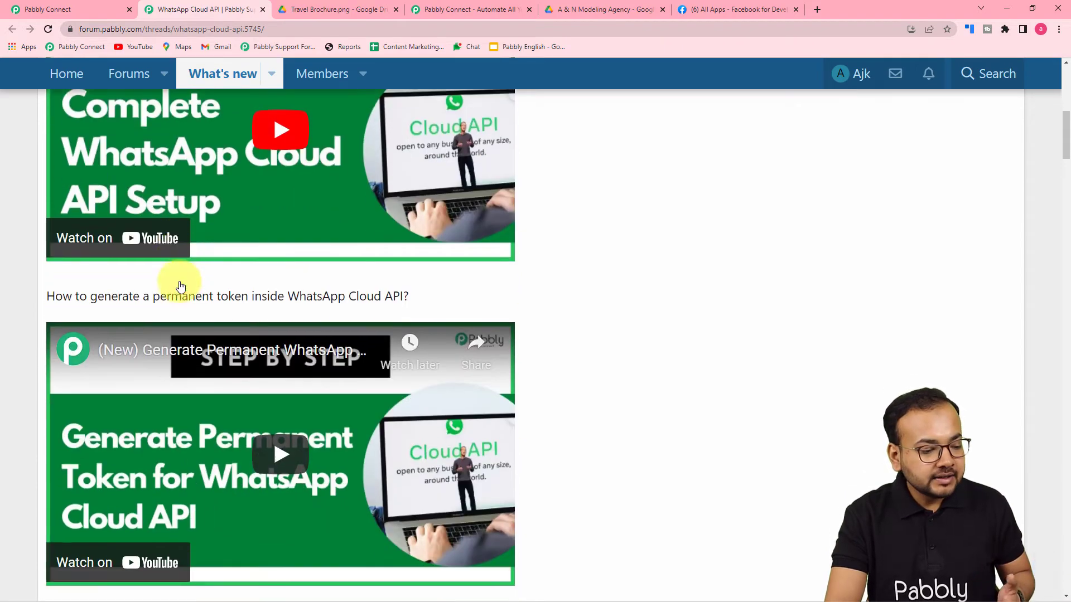
{"action": "scroll", "coordinate": [181, 286], "scroll_direction": "down", "scroll_amount": 3}
{"action": "scroll", "coordinate": [301, 352], "scroll_direction": "up", "scroll_amount": 2}
{"action": "scroll", "coordinate": [453, 380], "scroll_direction": "down", "scroll_amount": 3}
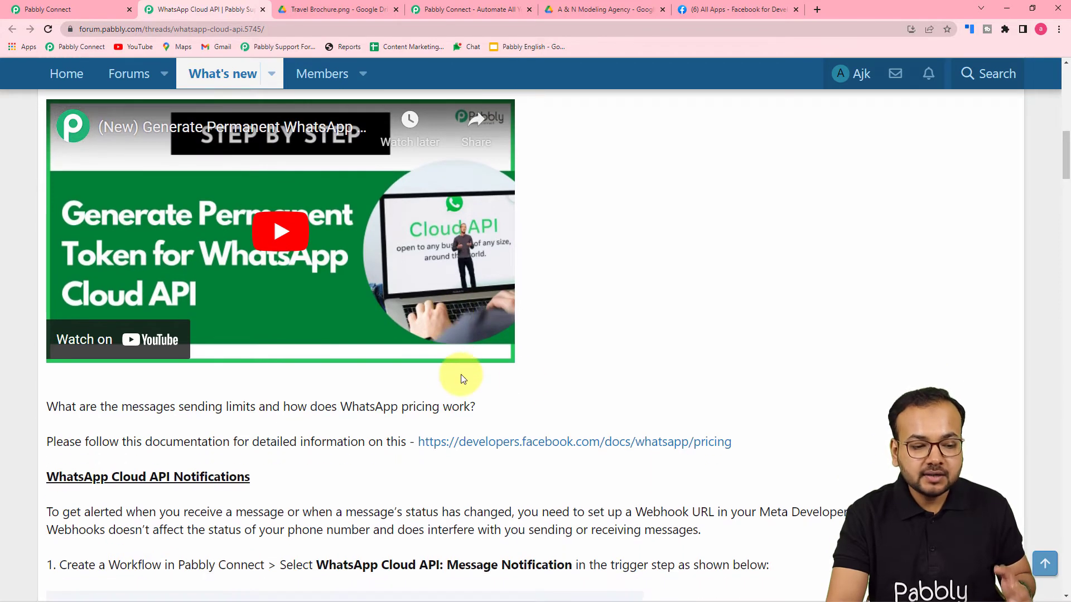
{"action": "scroll", "coordinate": [546, 383], "scroll_direction": "down", "scroll_amount": 2}
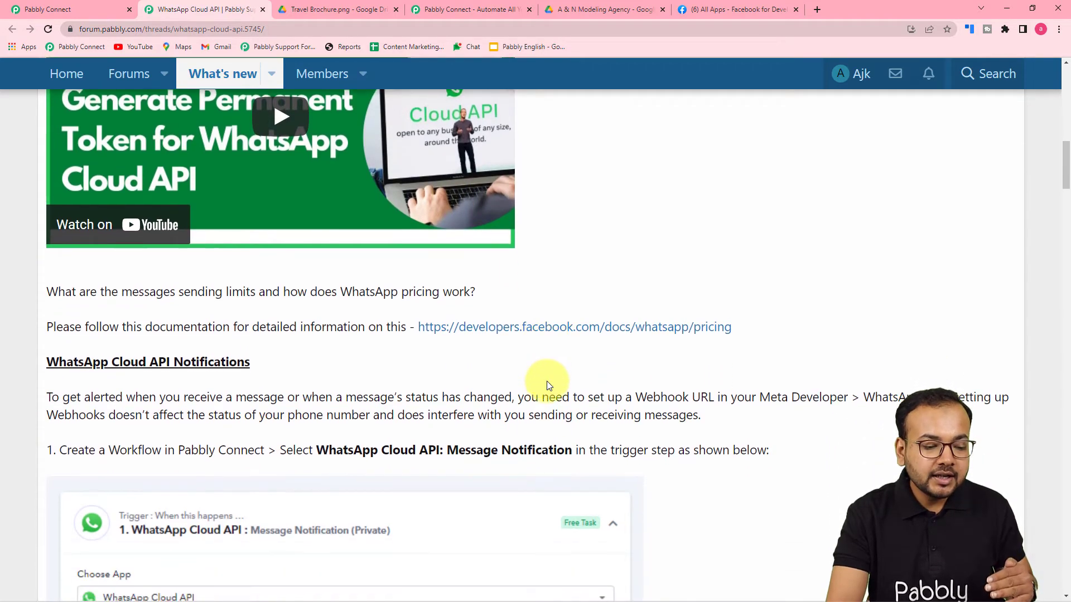
{"action": "scroll", "coordinate": [546, 380], "scroll_direction": "down", "scroll_amount": 7}
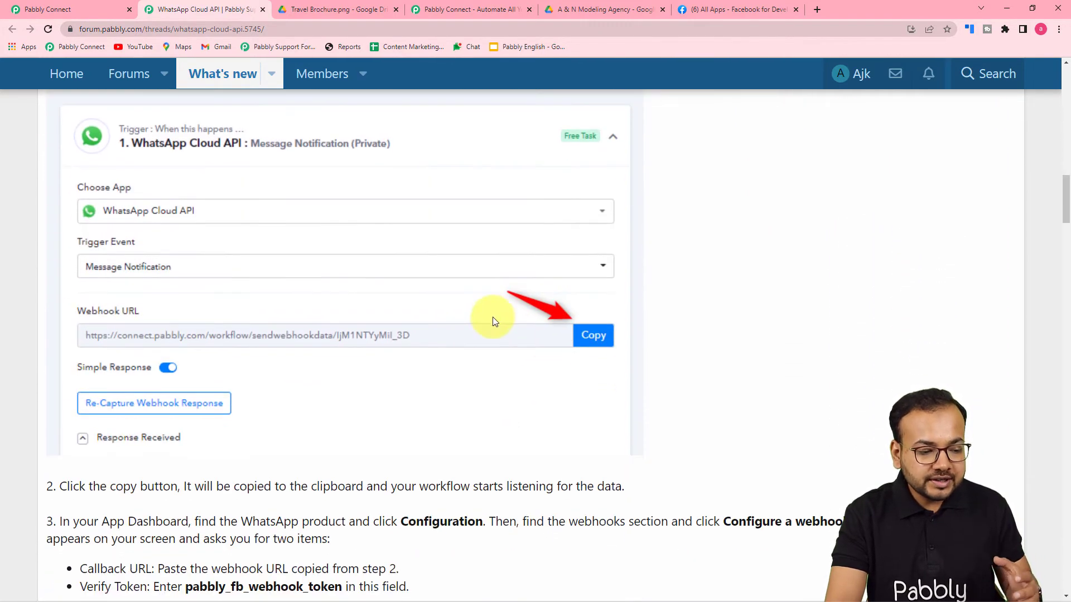
{"action": "scroll", "coordinate": [515, 334], "scroll_direction": "down", "scroll_amount": 9}
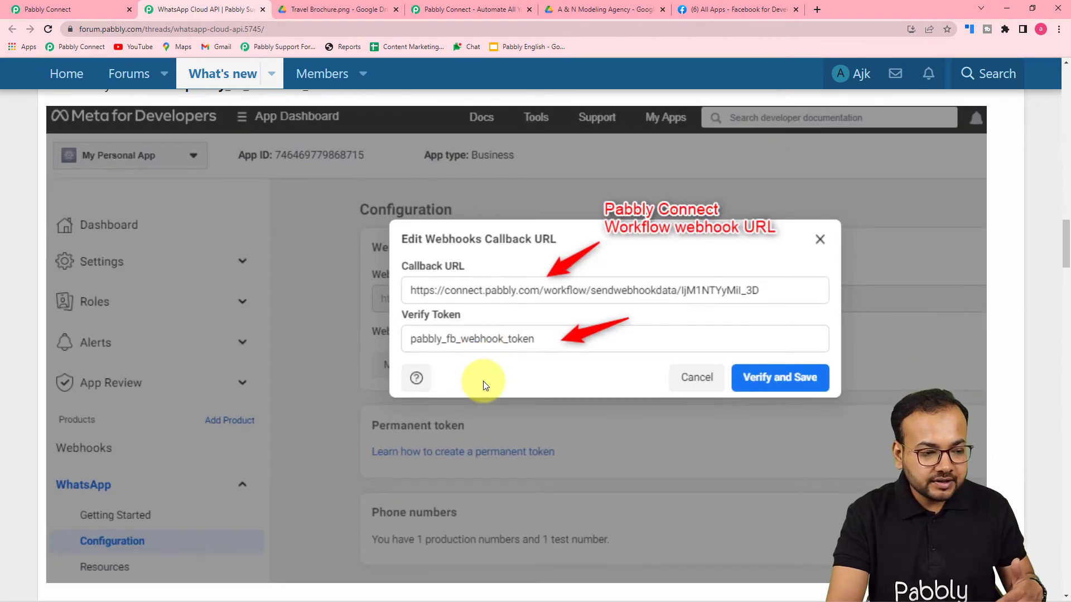
{"action": "scroll", "coordinate": [483, 381], "scroll_direction": "down", "scroll_amount": 15}
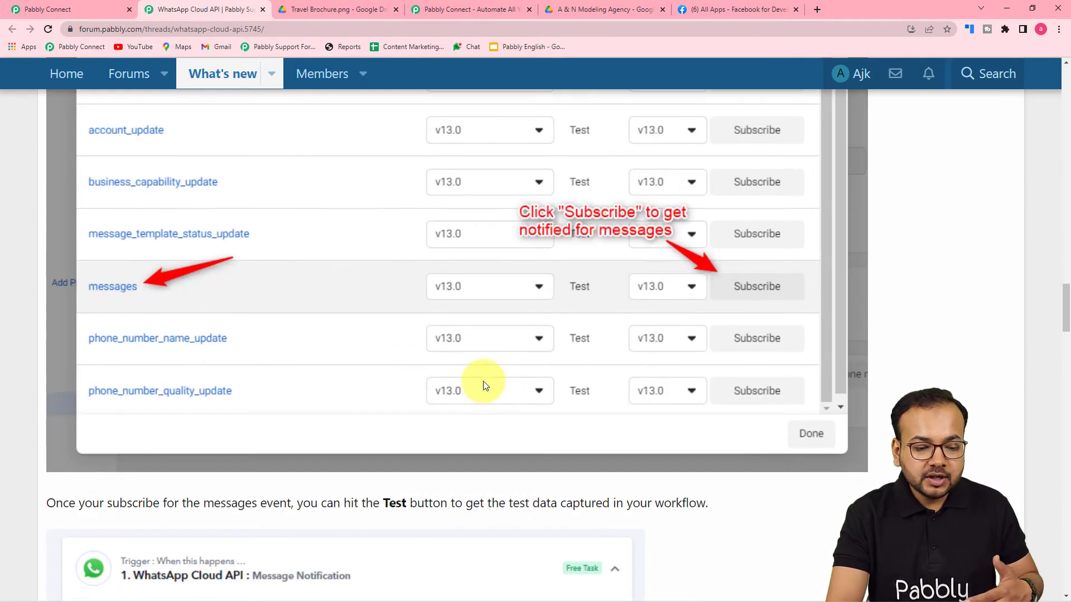
{"action": "scroll", "coordinate": [483, 380], "scroll_direction": "down", "scroll_amount": 7}
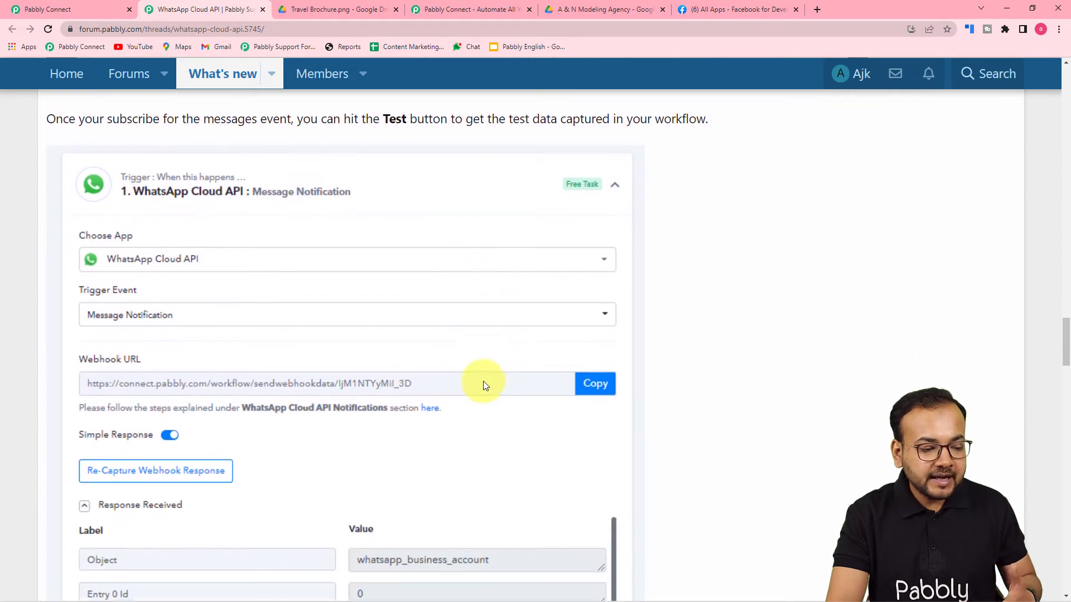
{"action": "scroll", "coordinate": [483, 382], "scroll_direction": "down", "scroll_amount": 2}
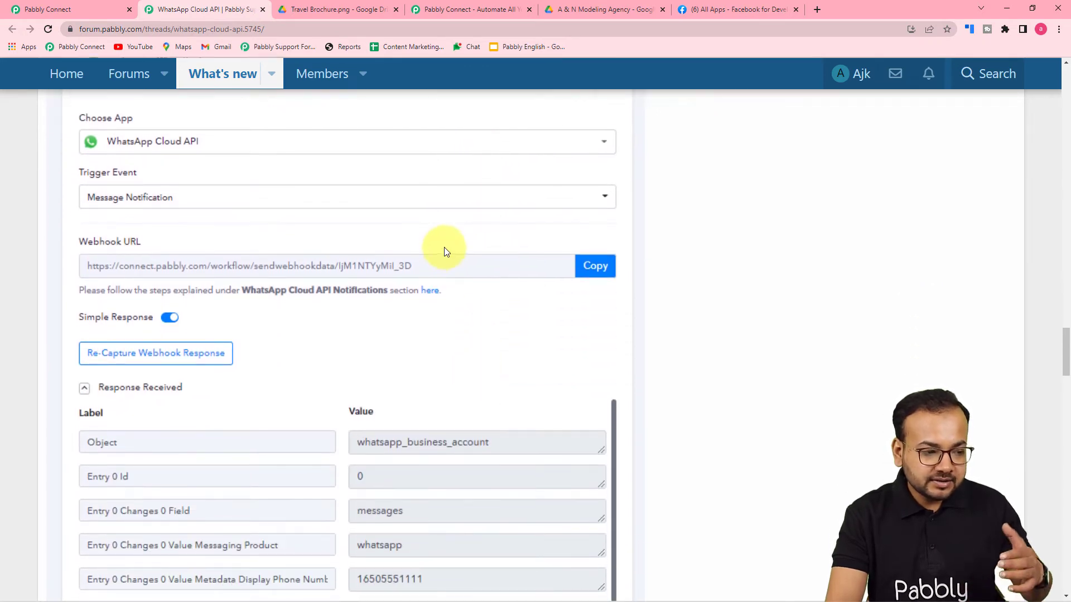
Step: Read the forum thread's WhatsApp Cloud API FAQ and pricing notes, and return to the Pabbly connection form
{"action": "scroll", "coordinate": [447, 399], "scroll_direction": "down", "scroll_amount": 7}
{"action": "scroll", "coordinate": [446, 392], "scroll_direction": "down", "scroll_amount": 6}
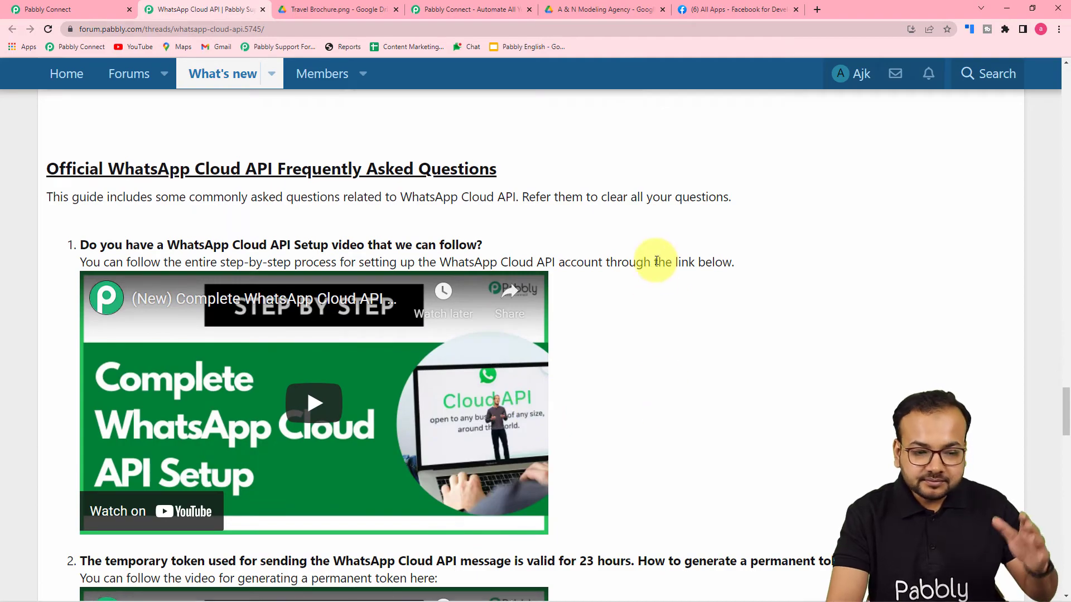
{"action": "left_click_drag", "start_coordinate": [1067, 420], "coordinate": [1067, 175]}
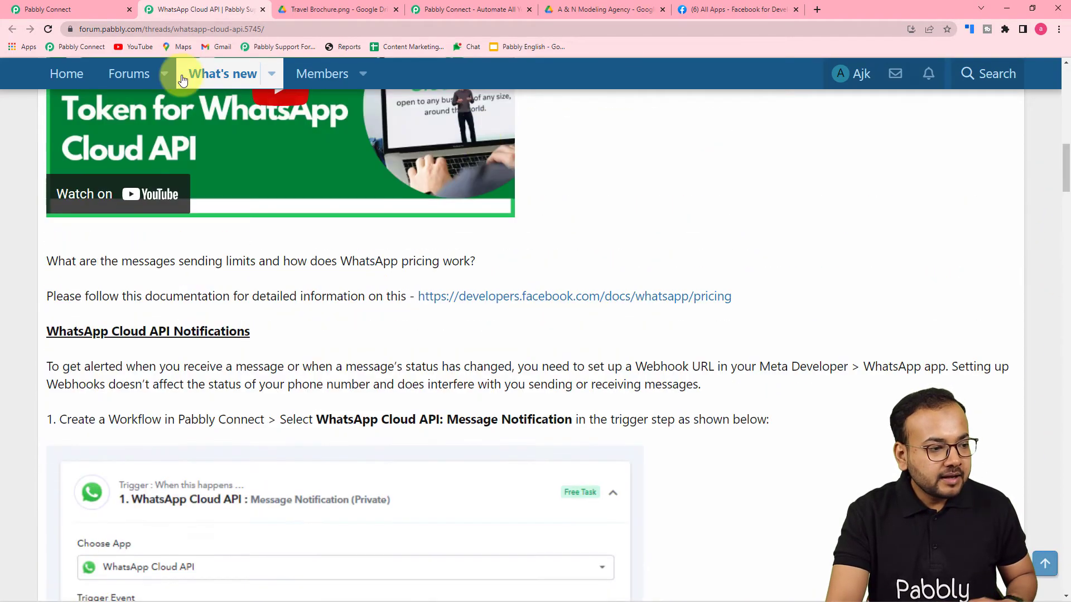
{"action": "left_click", "coordinate": [78, 11]}
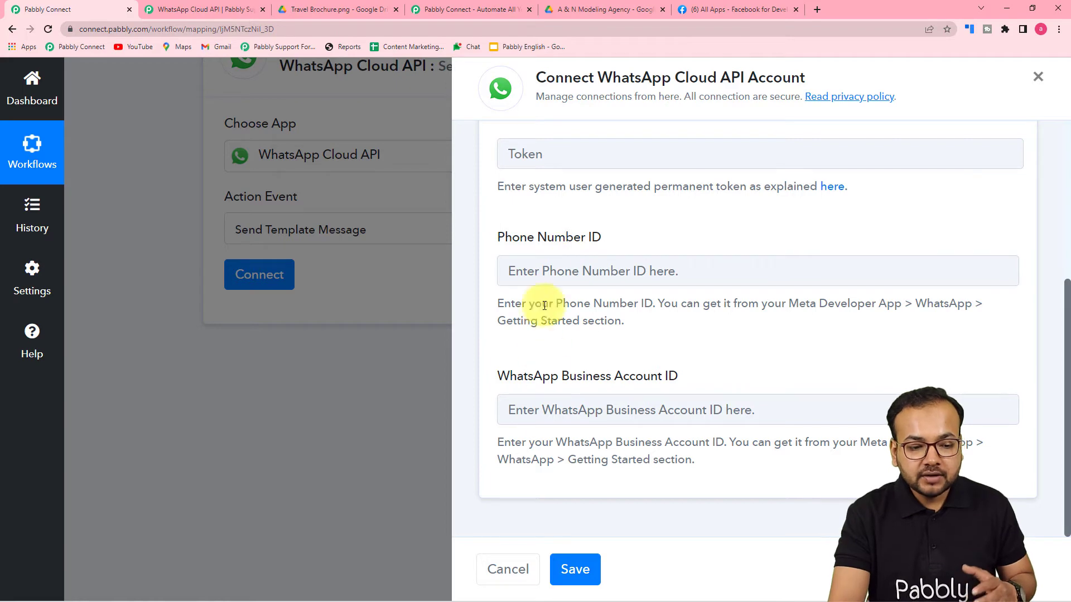
Step: On Meta for Developers, open MyConnectMsg App, dismiss the Data Use Checkup notice, and open WhatsApp's Getting Started page
{"action": "left_click", "coordinate": [715, 13]}
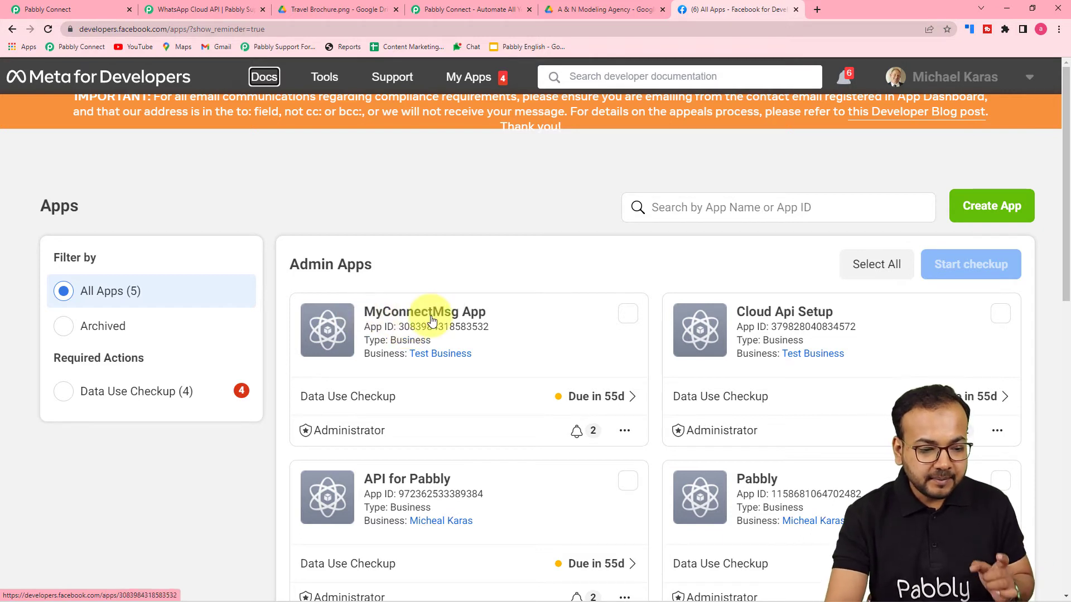
{"action": "left_click", "coordinate": [473, 315]}
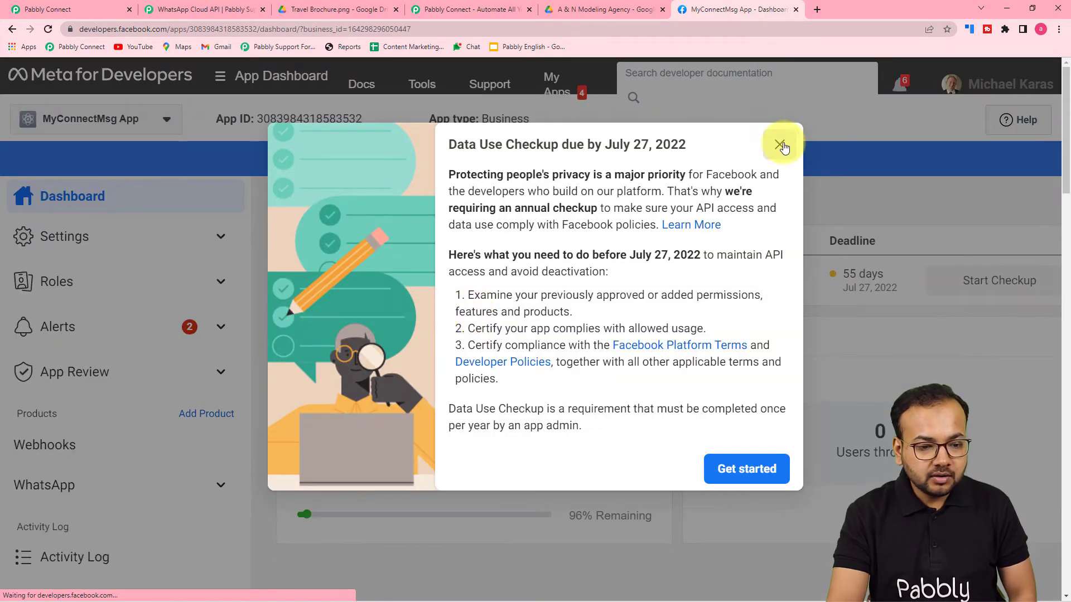
{"action": "left_click", "coordinate": [780, 145]}
{"action": "scroll", "coordinate": [106, 415], "scroll_direction": "down", "scroll_amount": 1}
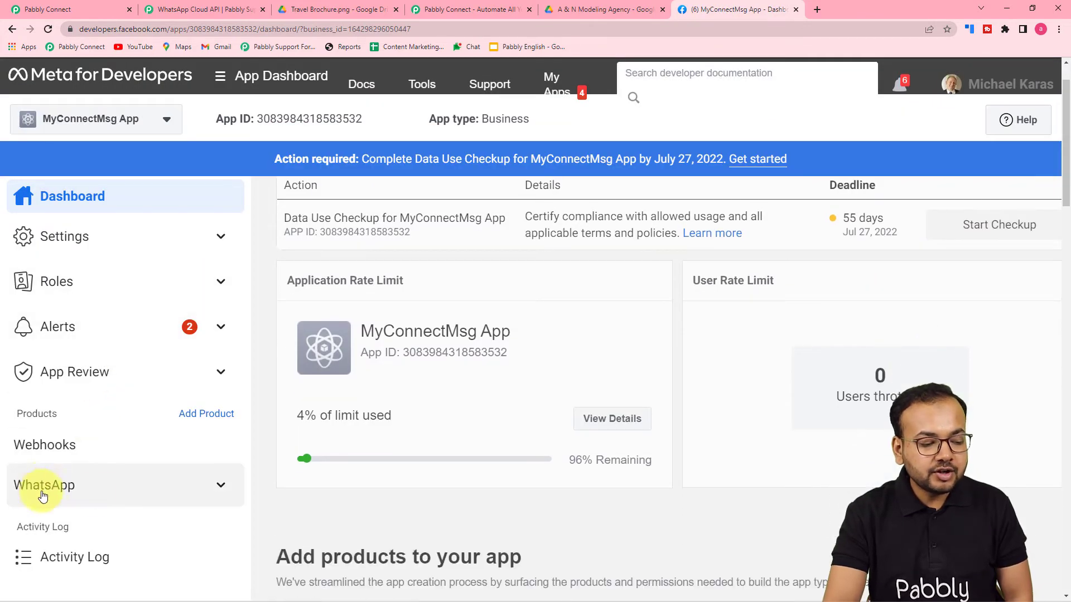
{"action": "left_click", "coordinate": [58, 475]}
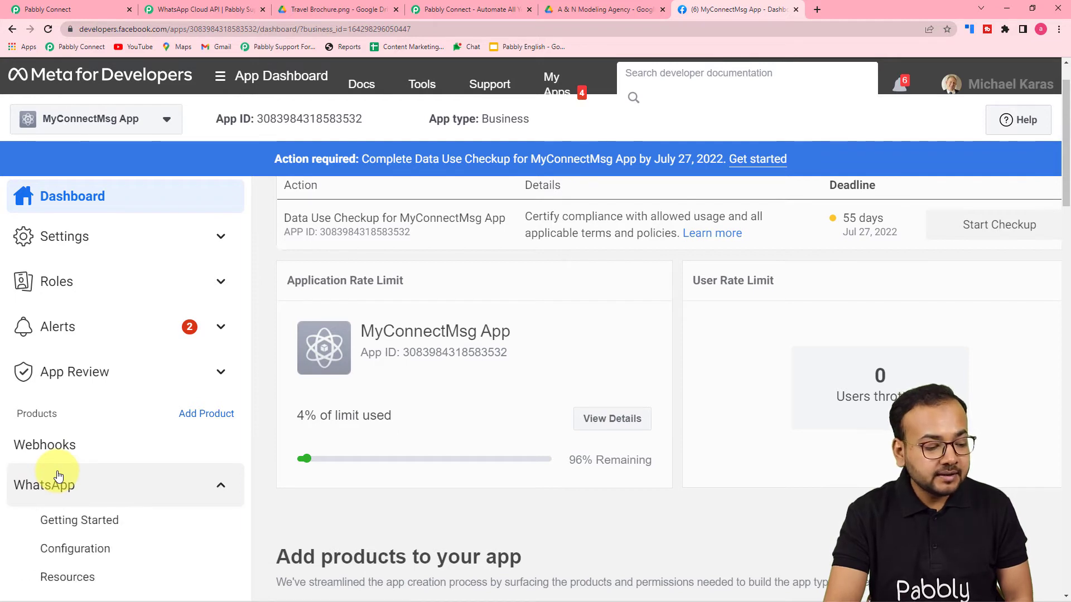
{"action": "scroll", "coordinate": [59, 475], "scroll_direction": "down", "scroll_amount": 1}
{"action": "left_click", "coordinate": [65, 457]}
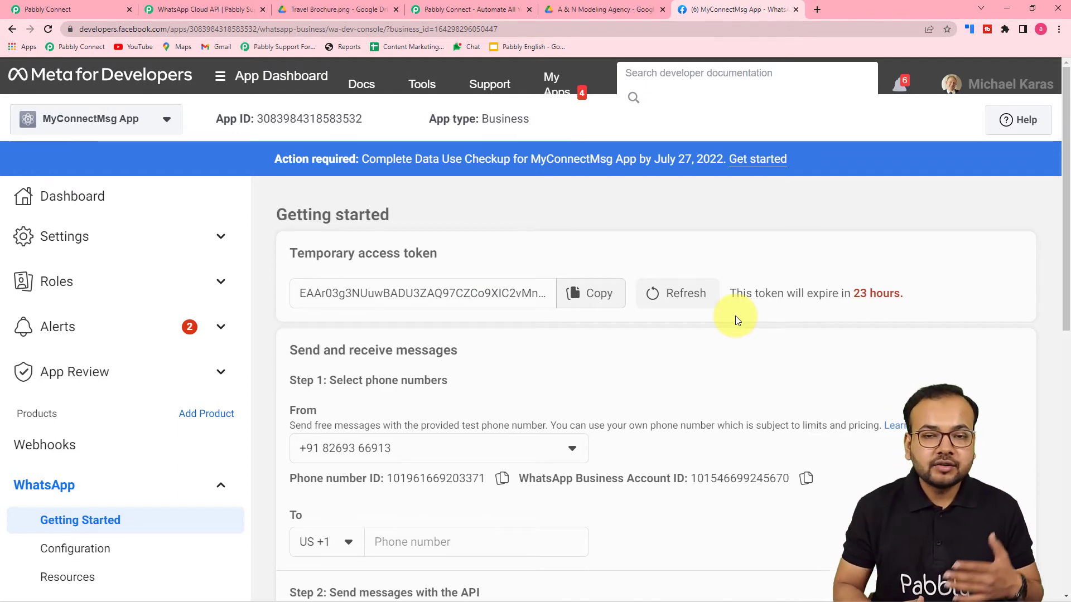
Step: Copy the Phone Number ID from the Meta app into the new WhatsApp Cloud API connection in Pabbly Connect
{"action": "scroll", "coordinate": [732, 316], "scroll_direction": "down", "scroll_amount": 3}
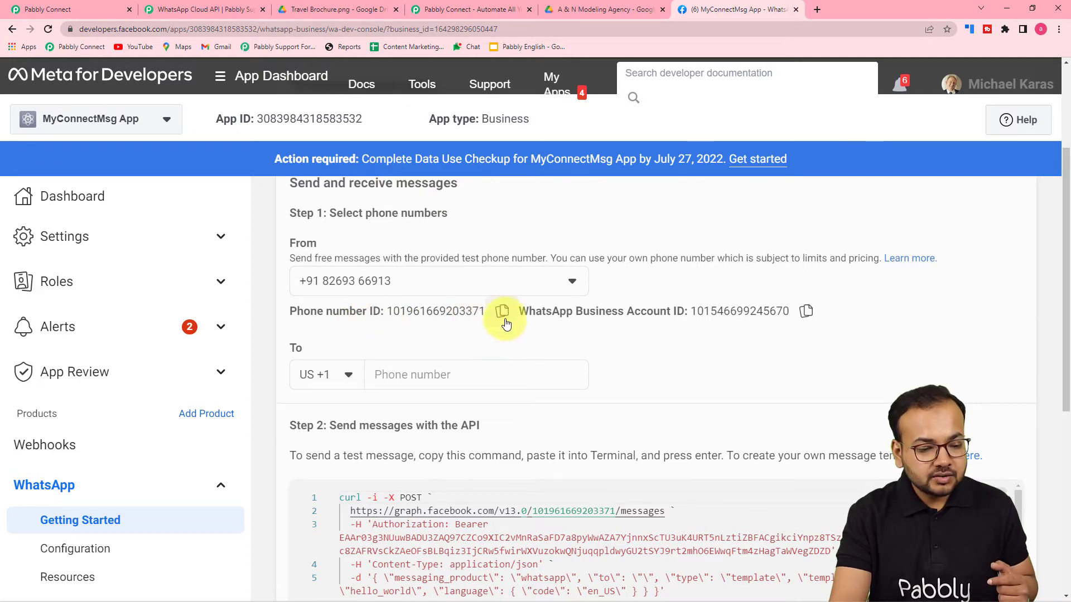
{"action": "left_click", "coordinate": [111, 7]}
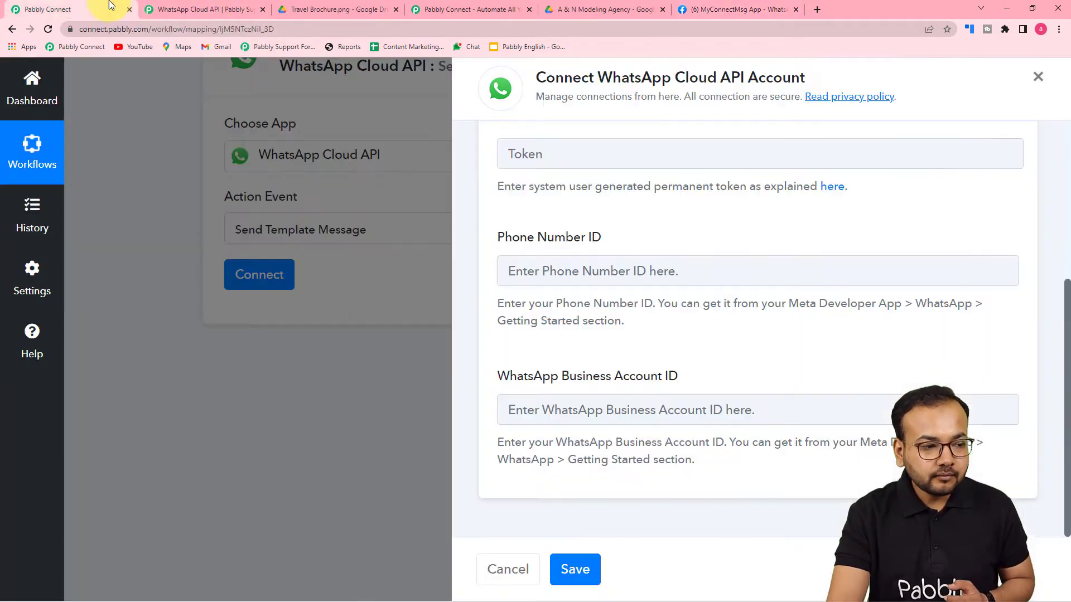
{"action": "right_click", "coordinate": [550, 276]}
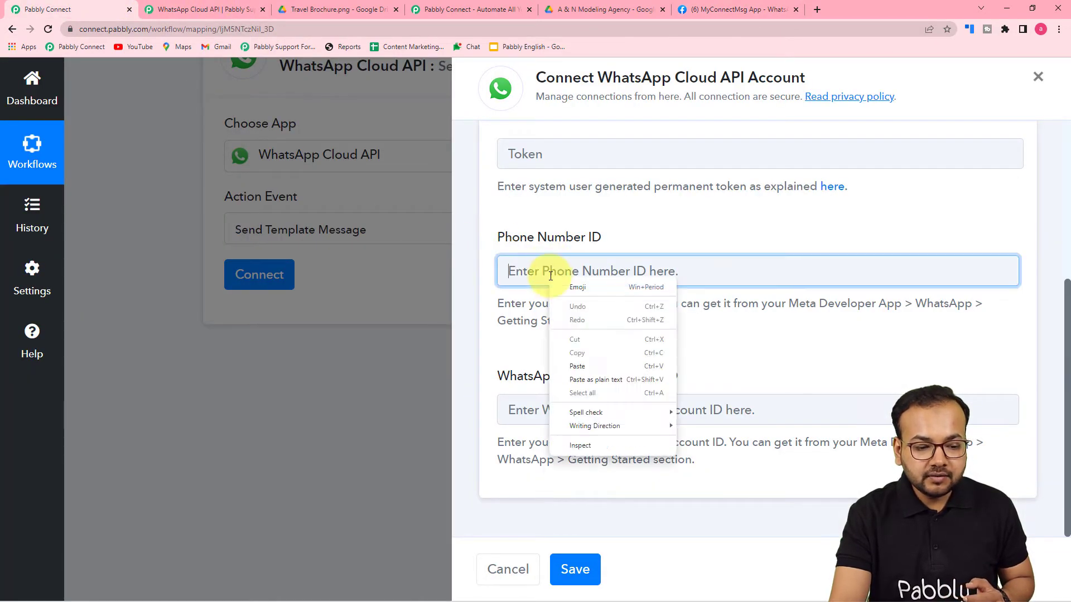
{"action": "left_click", "coordinate": [580, 366]}
Step: Copy the WhatsApp Business Account ID from the Meta app into the new Pabbly Connect connection
{"action": "left_click", "coordinate": [700, 8]}
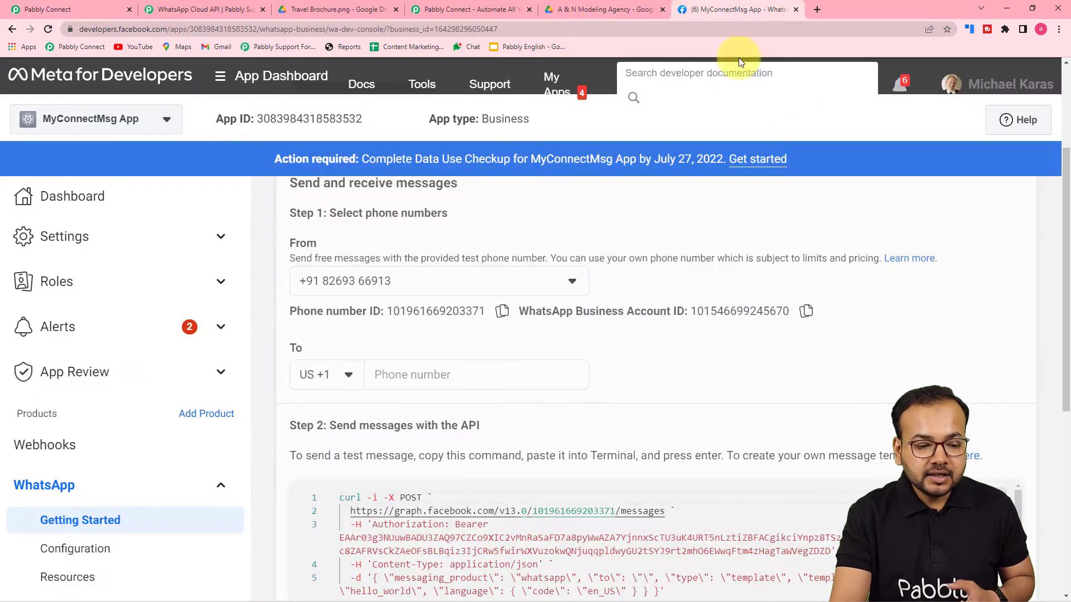
{"action": "left_click", "coordinate": [806, 311]}
{"action": "left_click", "coordinate": [113, 10]}
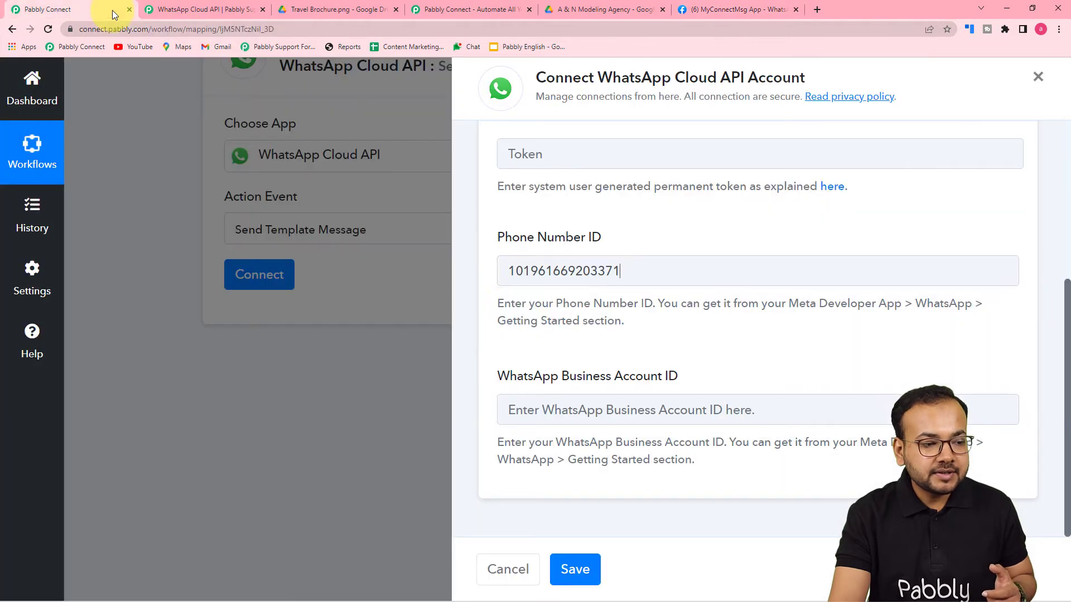
{"action": "right_click", "coordinate": [569, 414]}
{"action": "left_click", "coordinate": [590, 333]}
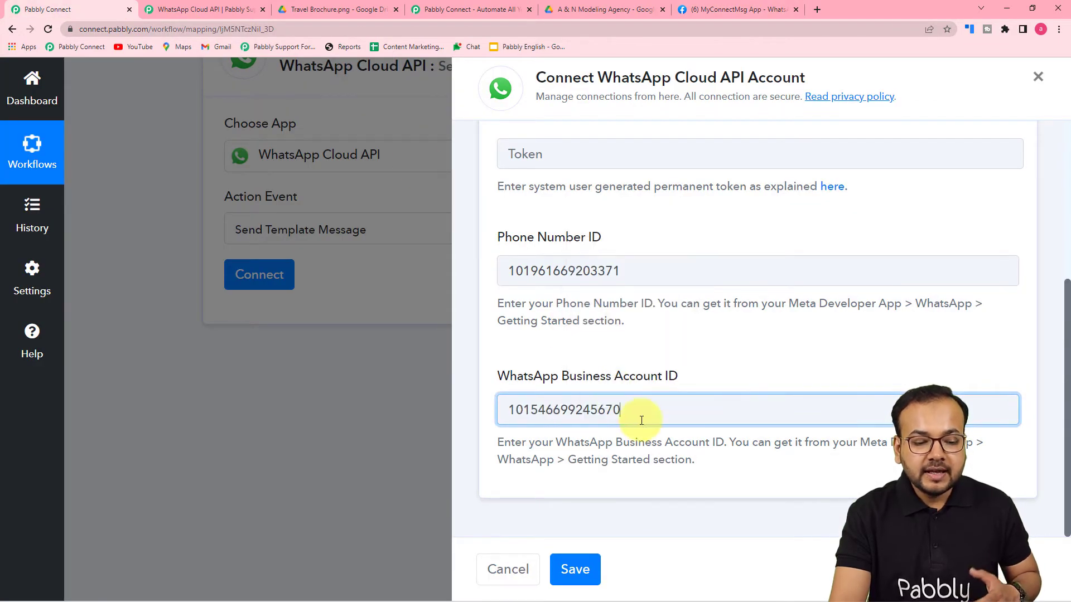
{"action": "left_click", "coordinate": [664, 354]}
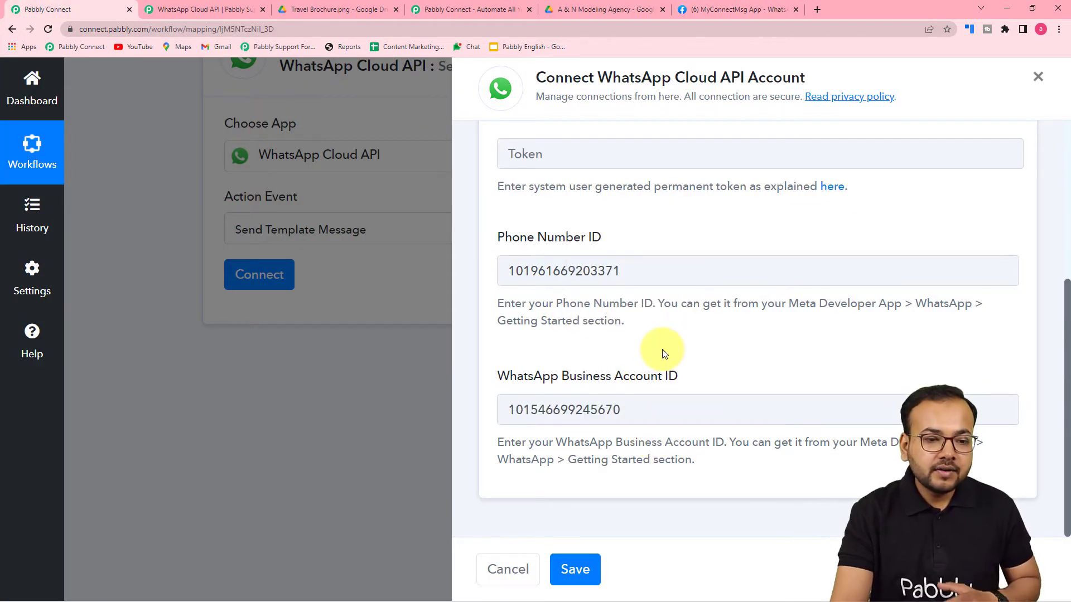
Step: Connect the step through the existing connection WhatsApp Cloud API Final instead of a new one, and save it
{"action": "scroll", "coordinate": [665, 354], "scroll_direction": "up", "scroll_amount": 2}
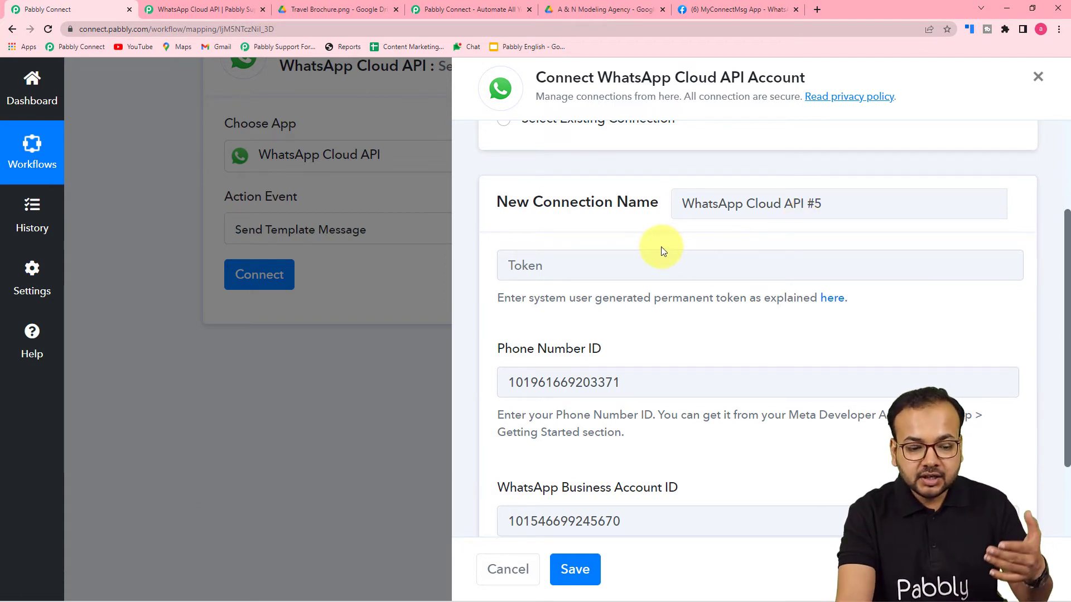
{"action": "scroll", "coordinate": [661, 247], "scroll_direction": "down", "scroll_amount": 2}
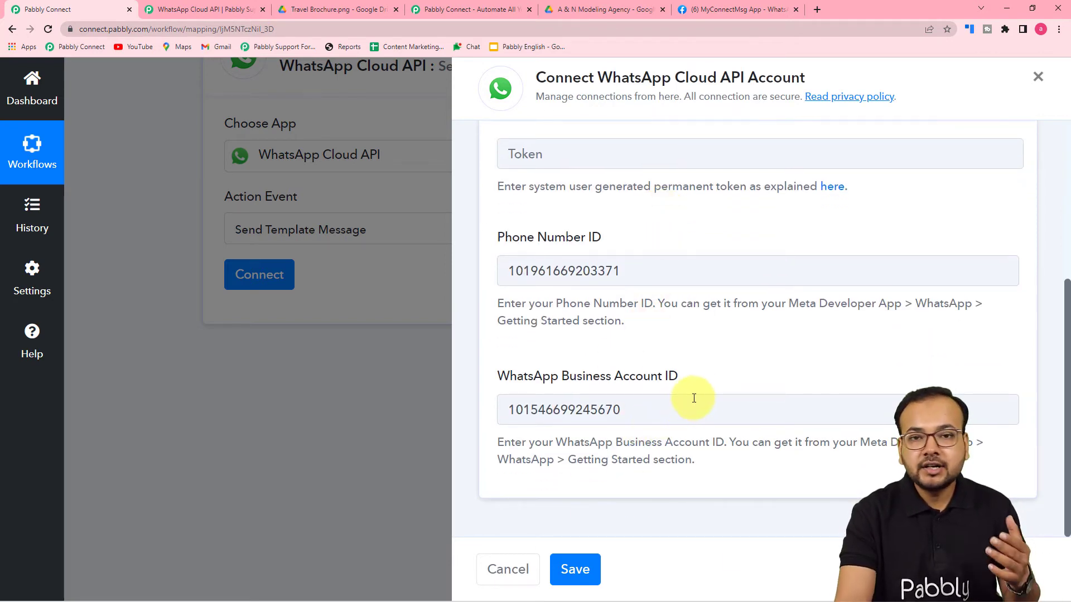
{"action": "scroll", "coordinate": [704, 391], "scroll_direction": "up", "scroll_amount": 4}
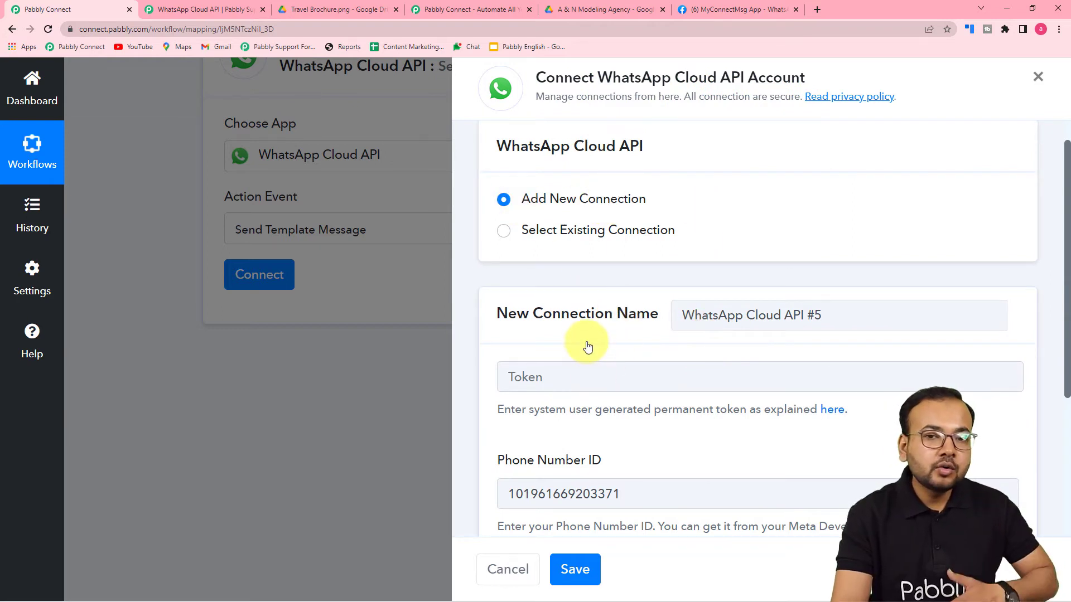
{"action": "left_click", "coordinate": [504, 233]}
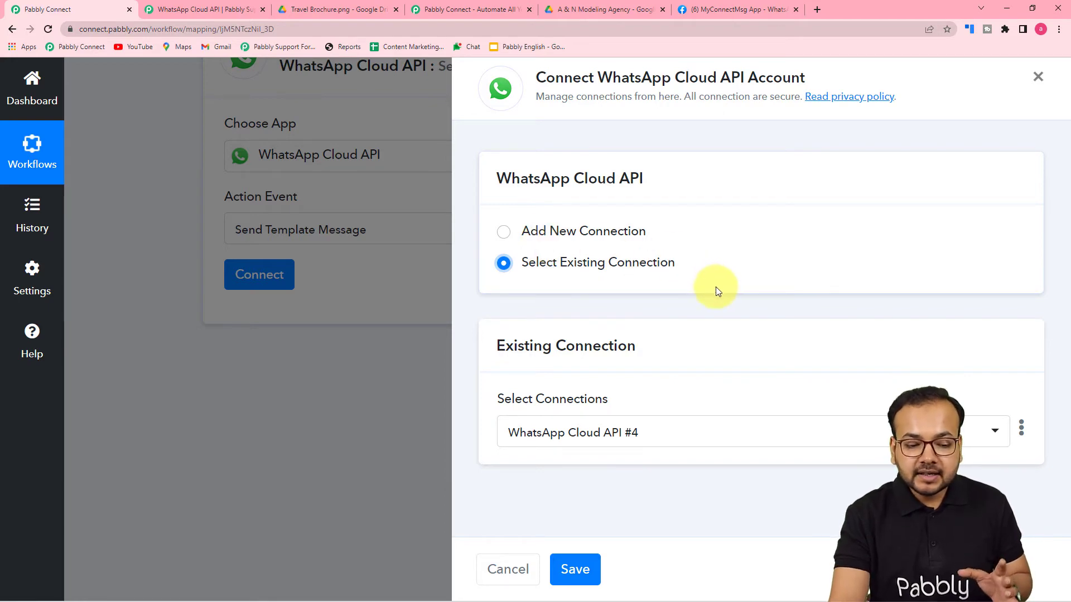
{"action": "left_click", "coordinate": [687, 435]}
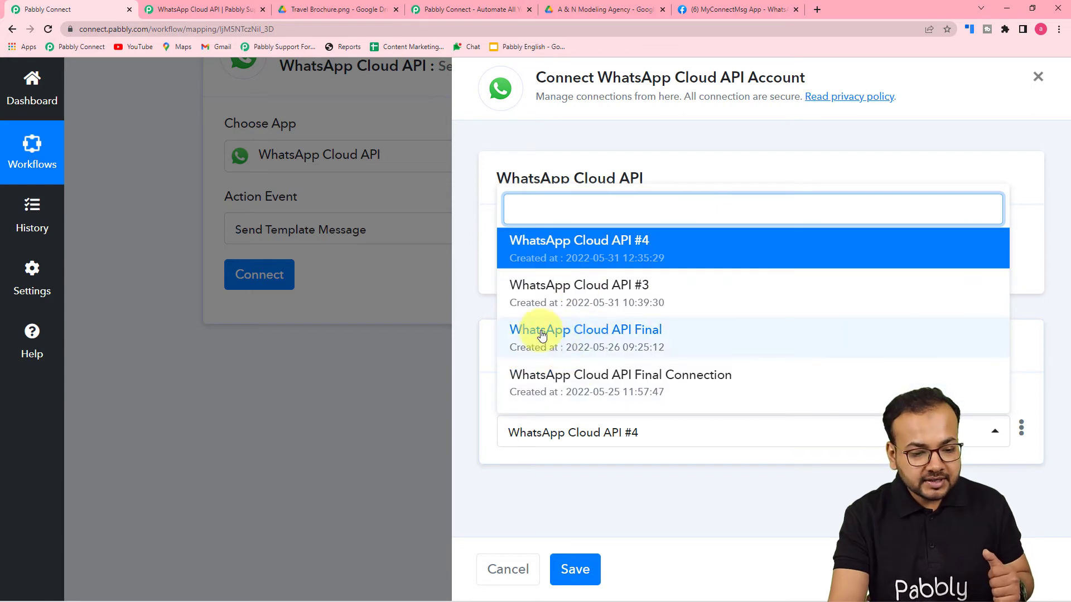
{"action": "left_click", "coordinate": [597, 334]}
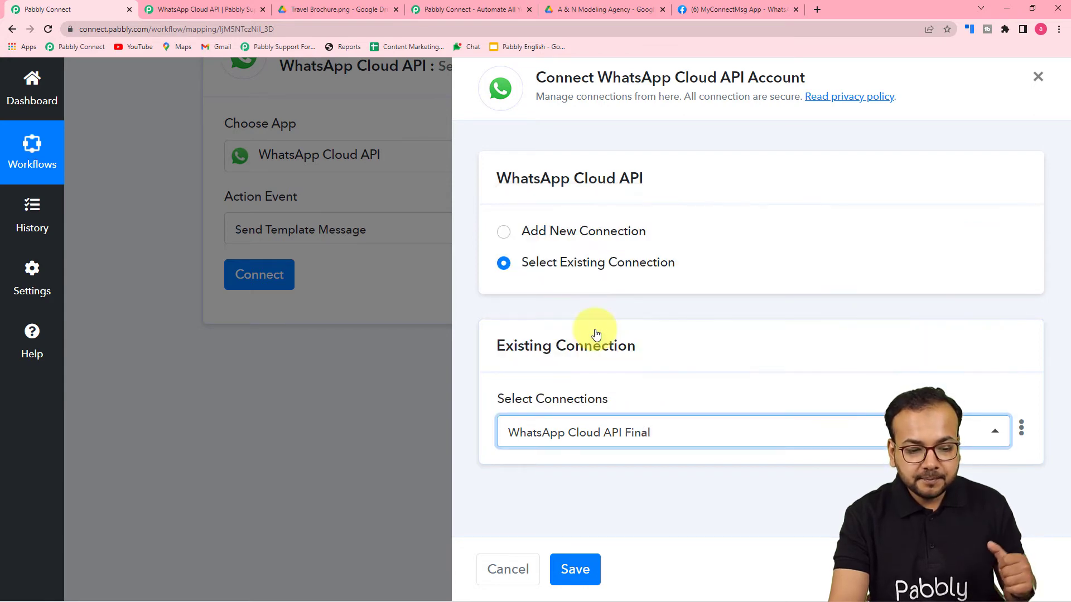
{"action": "left_click", "coordinate": [578, 575]}
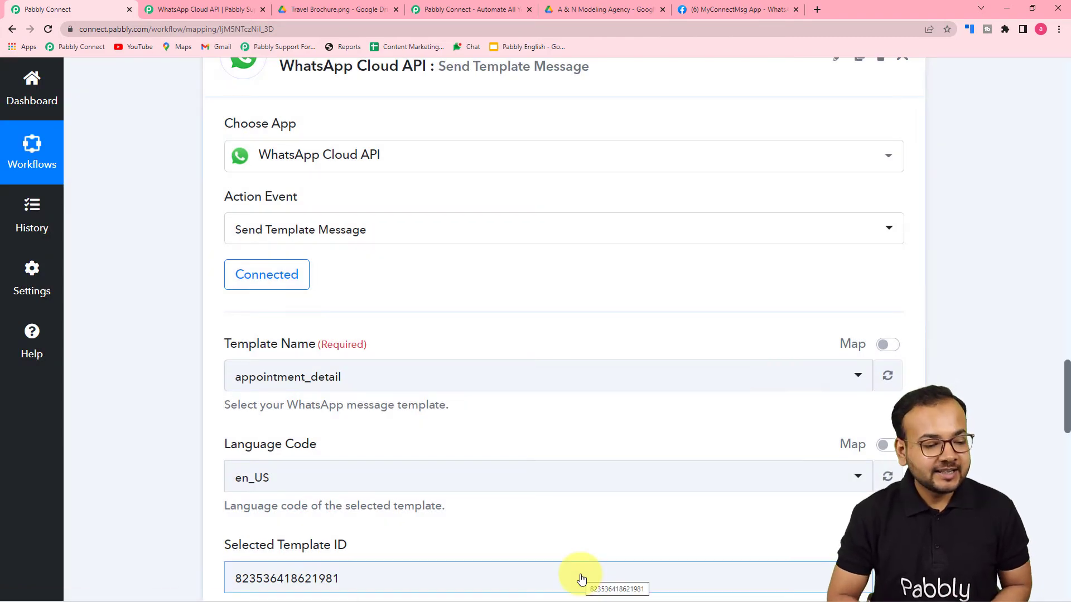
Step: Review the template message fields, and open the WhatsApp Manager message templates list from the Meta app's Getting Started page
{"action": "scroll", "coordinate": [580, 578], "scroll_direction": "down", "scroll_amount": 3}
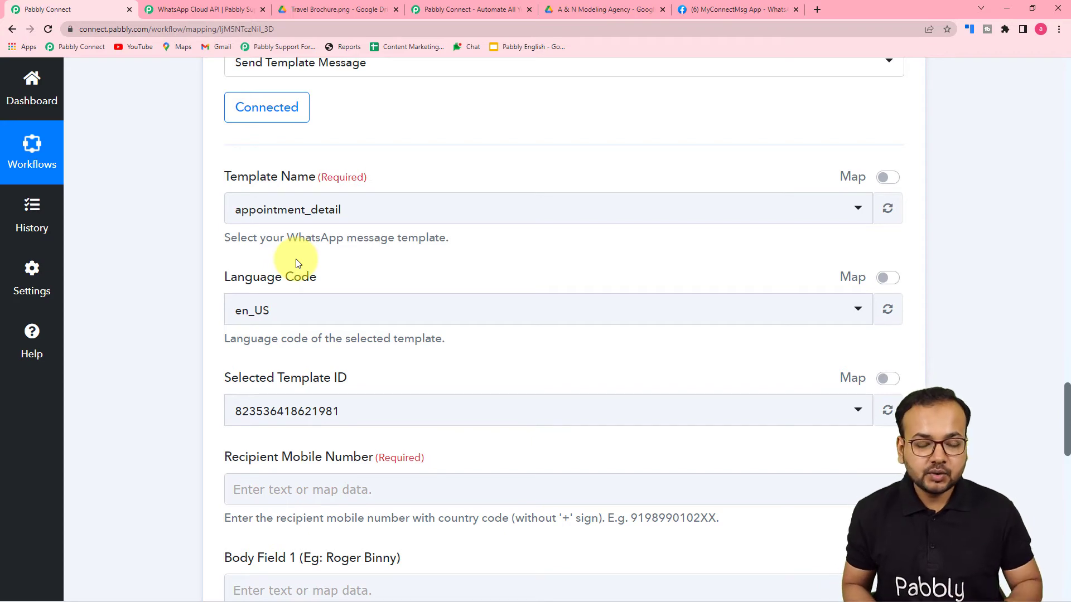
{"action": "left_click", "coordinate": [706, 11]}
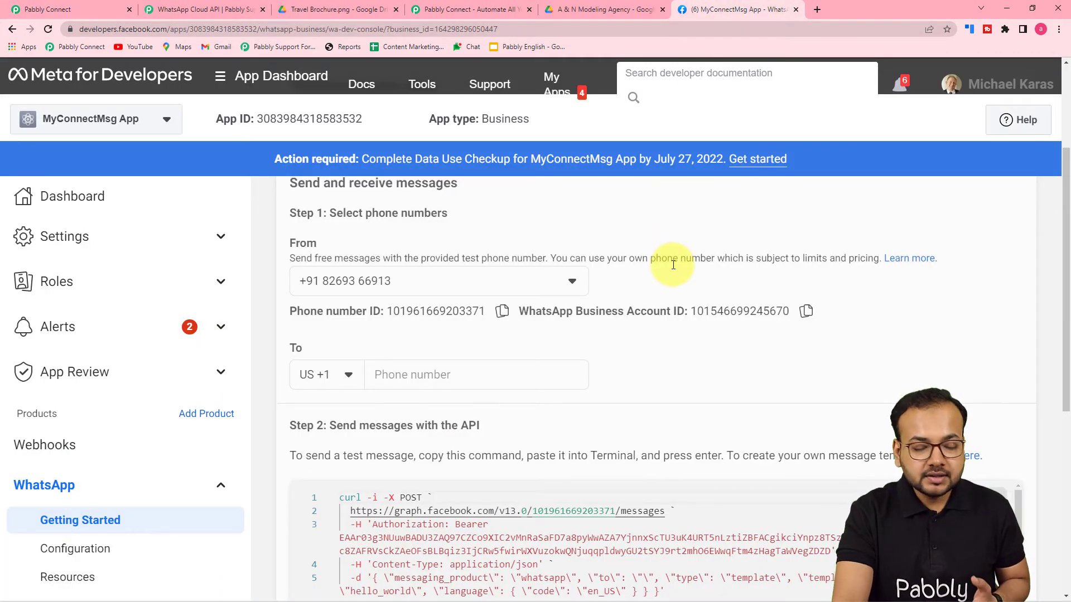
{"action": "scroll", "coordinate": [673, 264], "scroll_direction": "down", "scroll_amount": 1}
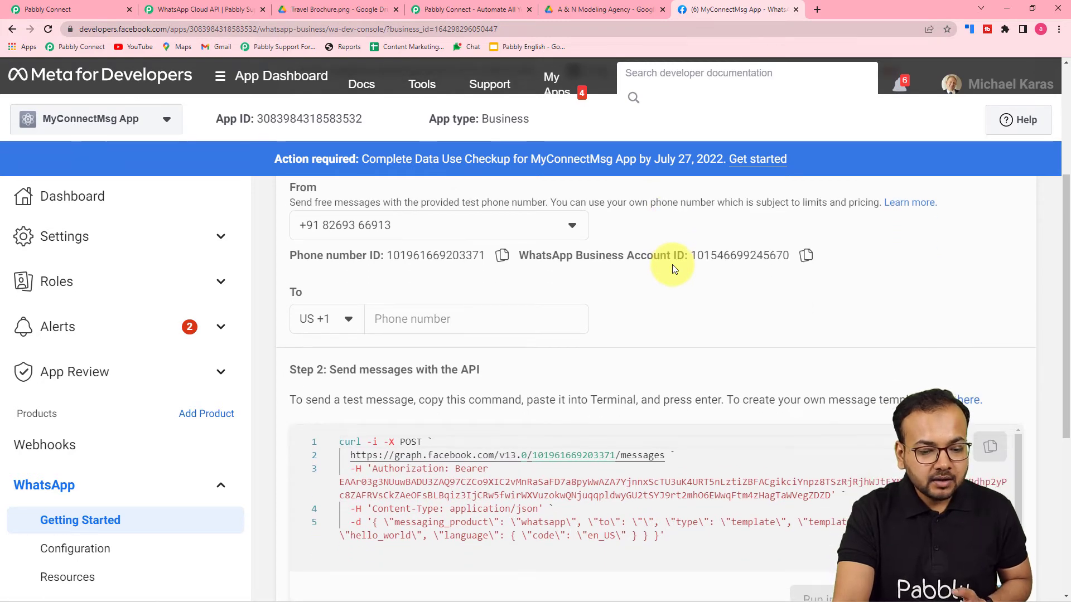
{"action": "scroll", "coordinate": [672, 265], "scroll_direction": "down", "scroll_amount": 2}
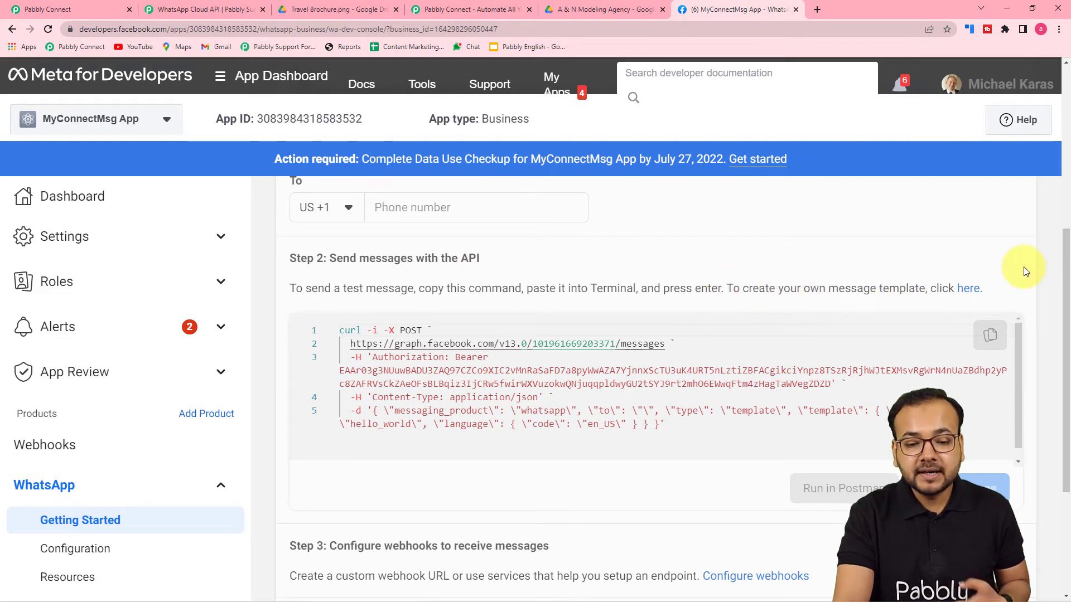
{"action": "left_click", "coordinate": [968, 289]}
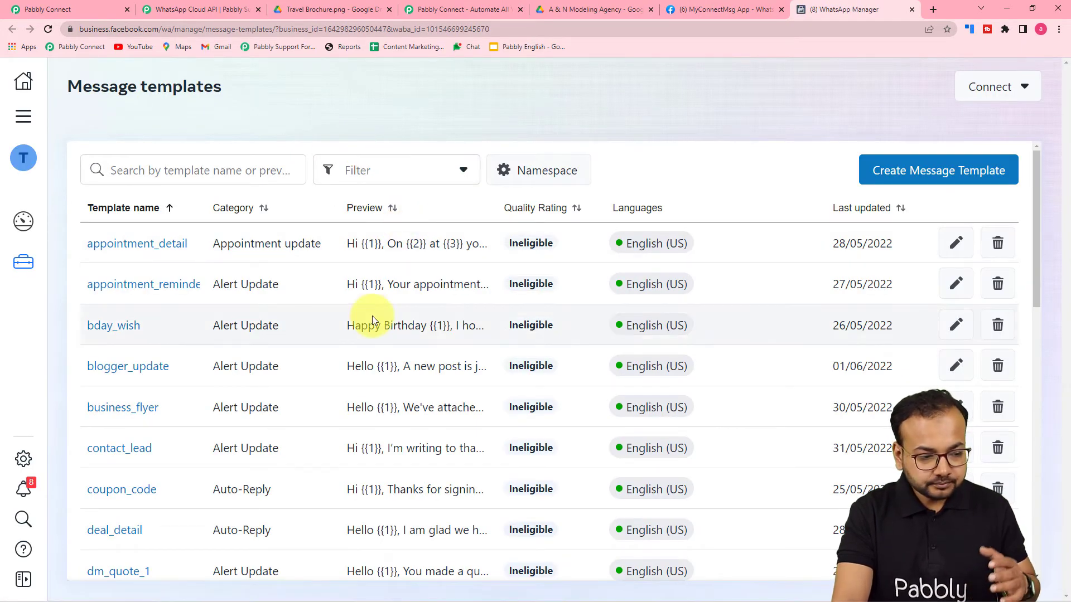
{"action": "scroll", "coordinate": [357, 288], "scroll_direction": "down", "scroll_amount": 2}
{"action": "scroll", "coordinate": [342, 359], "scroll_direction": "up", "scroll_amount": 2}
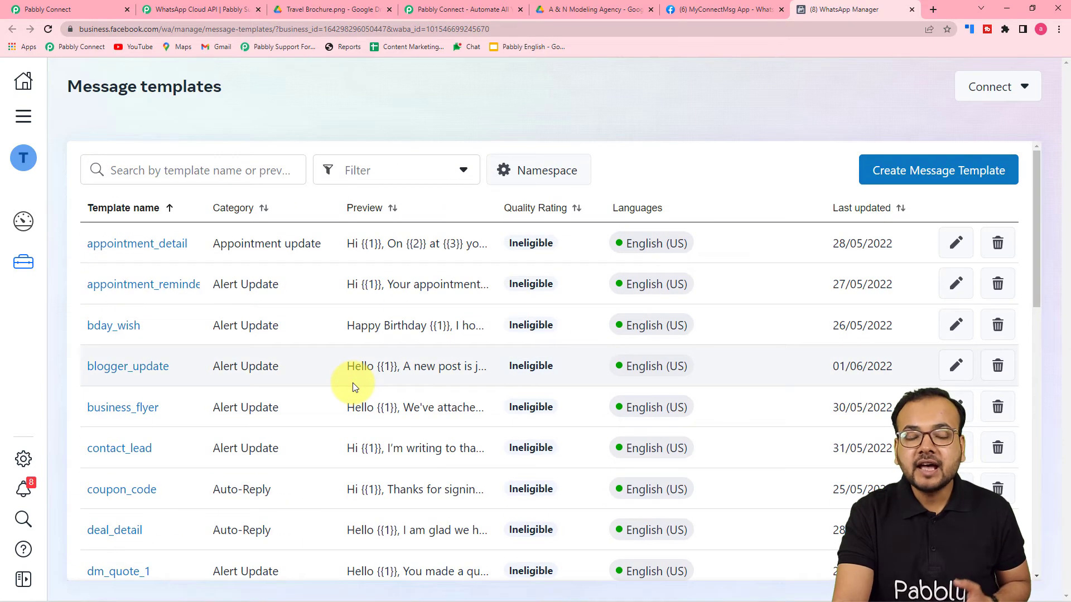
Step: Open the bday_wish template and examine its header media, body text, footer, buttons and message preview
{"action": "left_click", "coordinate": [106, 329]}
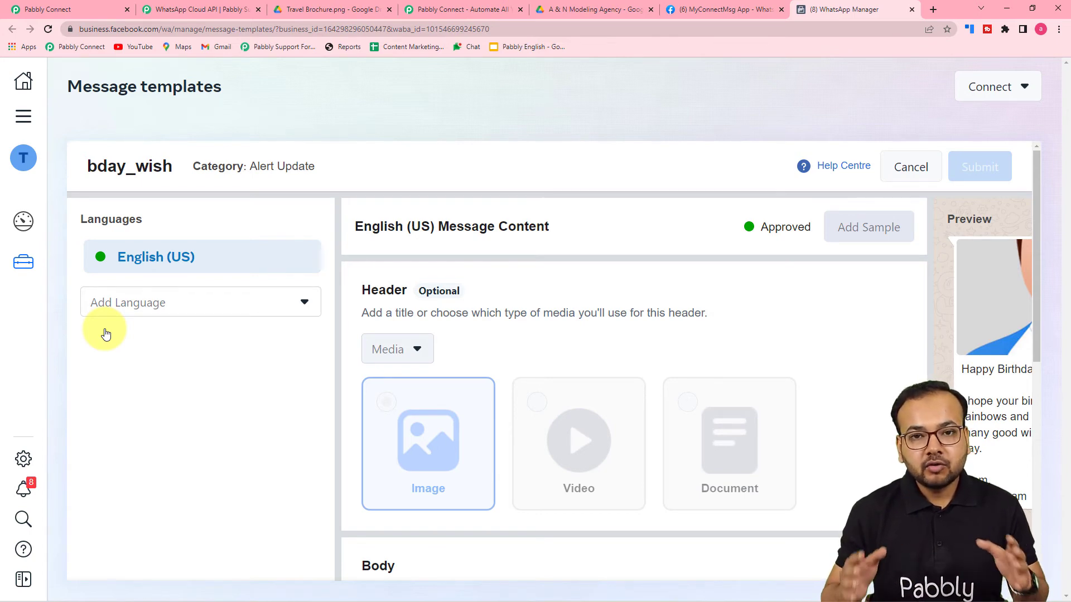
{"action": "scroll", "coordinate": [396, 390], "scroll_direction": "down", "scroll_amount": 1}
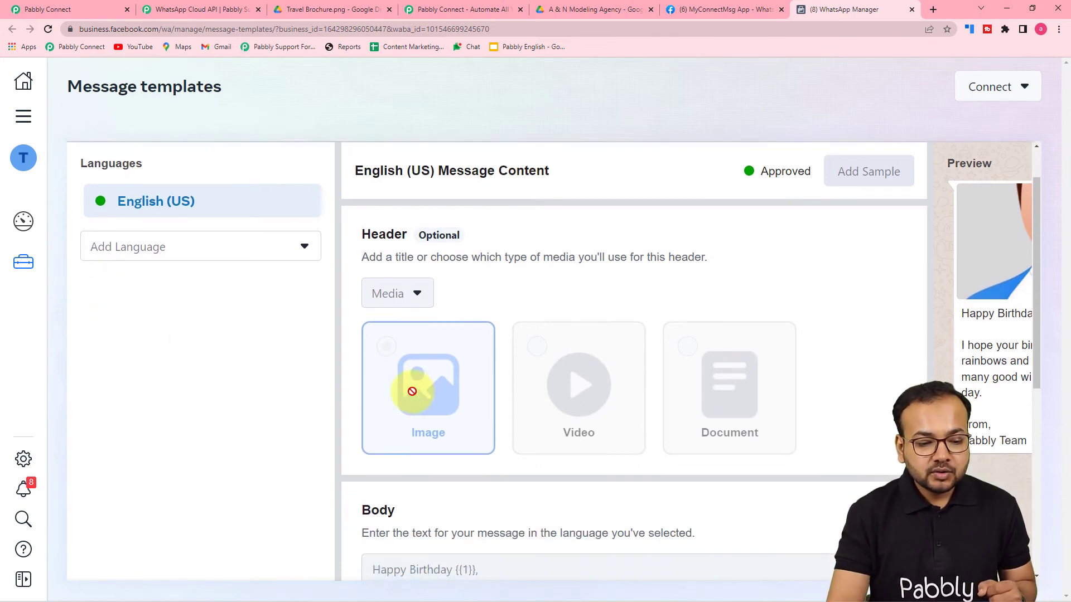
{"action": "scroll", "coordinate": [395, 390], "scroll_direction": "down", "scroll_amount": 3}
{"action": "scroll", "coordinate": [612, 437], "scroll_direction": "up", "scroll_amount": 3}
{"action": "scroll", "coordinate": [611, 437], "scroll_direction": "down", "scroll_amount": 7}
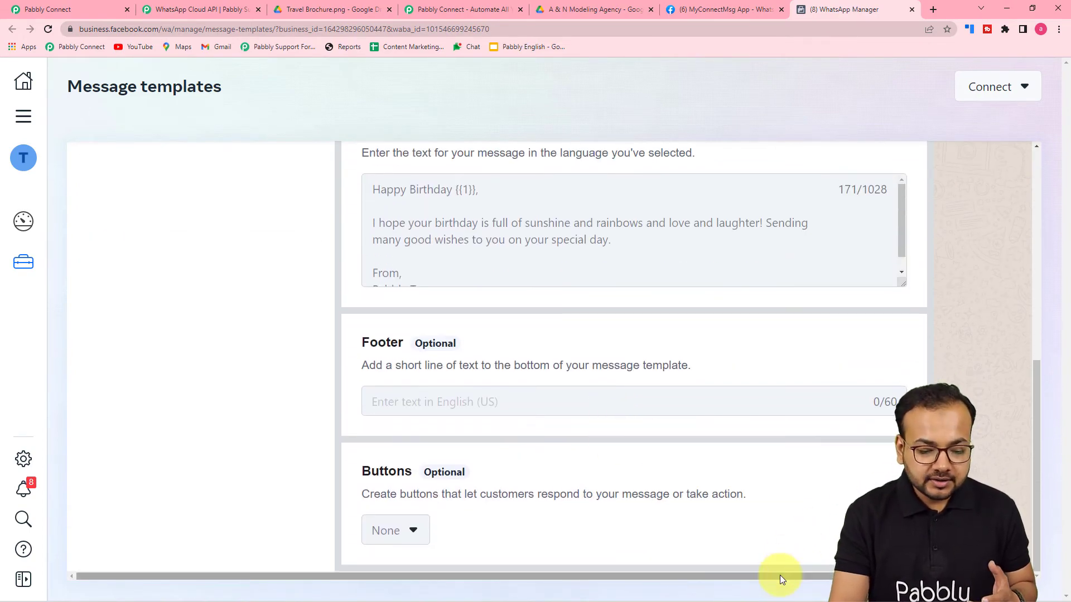
{"action": "left_click_drag", "start_coordinate": [779, 575], "coordinate": [921, 575]}
{"action": "scroll", "coordinate": [894, 354], "scroll_direction": "up", "scroll_amount": 8}
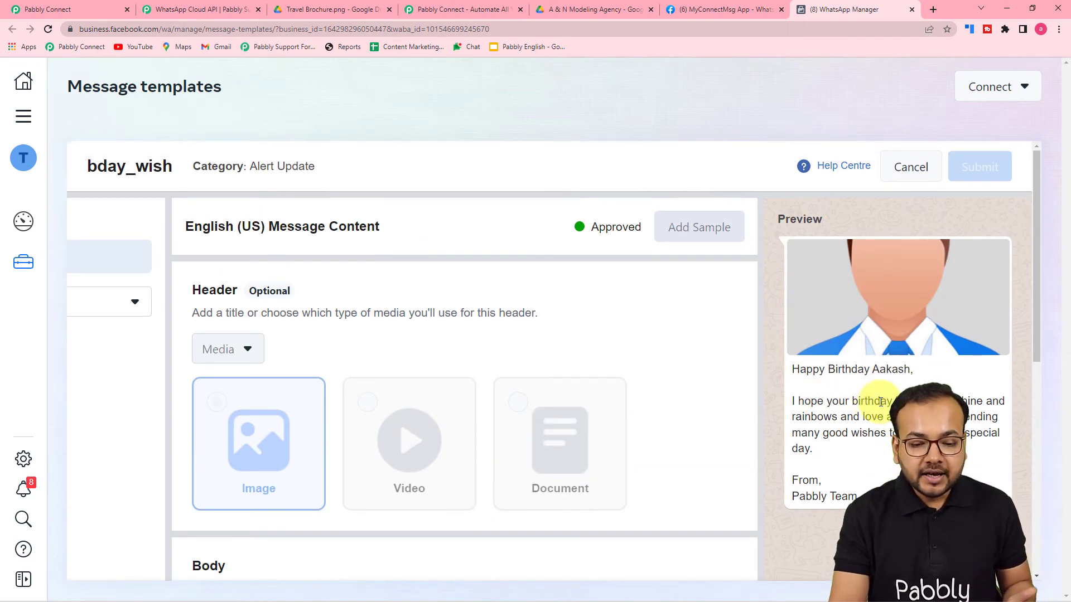
{"action": "scroll", "coordinate": [881, 401], "scroll_direction": "down", "scroll_amount": 1}
{"action": "scroll", "coordinate": [881, 402], "scroll_direction": "up", "scroll_amount": 1}
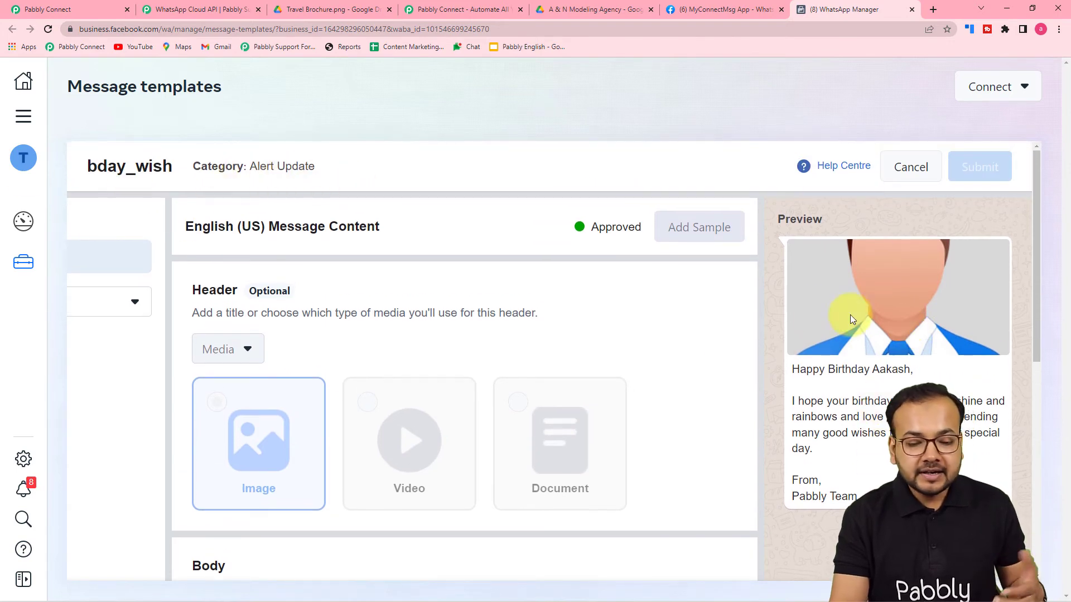
{"action": "scroll", "coordinate": [849, 367], "scroll_direction": "down", "scroll_amount": 2}
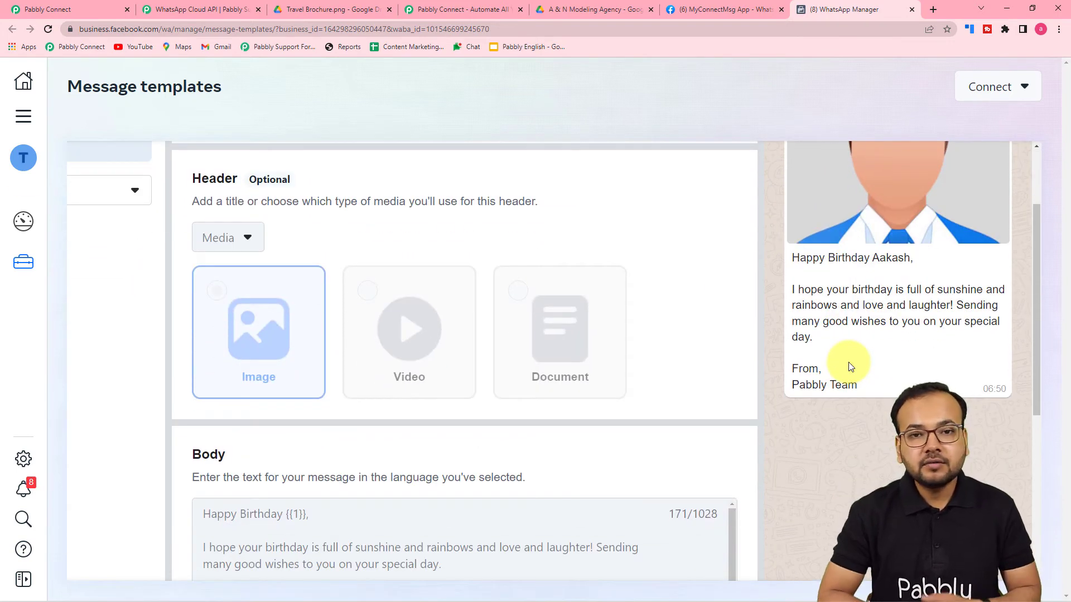
{"action": "scroll", "coordinate": [840, 413], "scroll_direction": "down", "scroll_amount": 4}
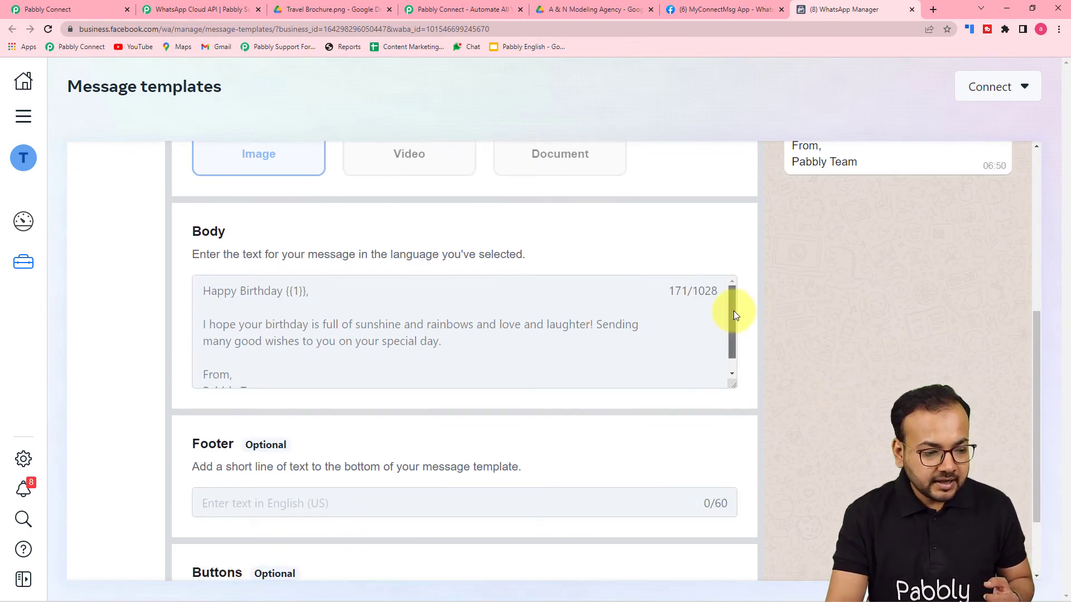
Step: Compare the bday_wish template's body text and variable with its message preview, and close the template without changes
{"action": "left_click_drag", "start_coordinate": [734, 311], "coordinate": [733, 338]}
{"action": "scroll", "coordinate": [734, 324], "scroll_direction": "up", "scroll_amount": 5}
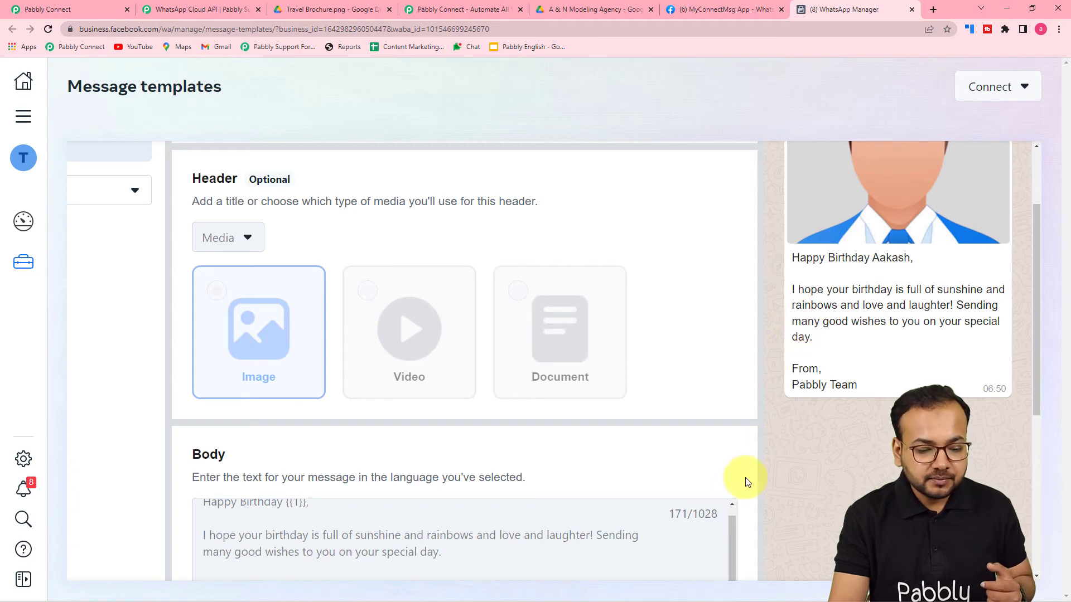
{"action": "scroll", "coordinate": [725, 504], "scroll_direction": "down", "scroll_amount": 4}
{"action": "scroll", "coordinate": [725, 504], "scroll_direction": "down", "scroll_amount": 1}
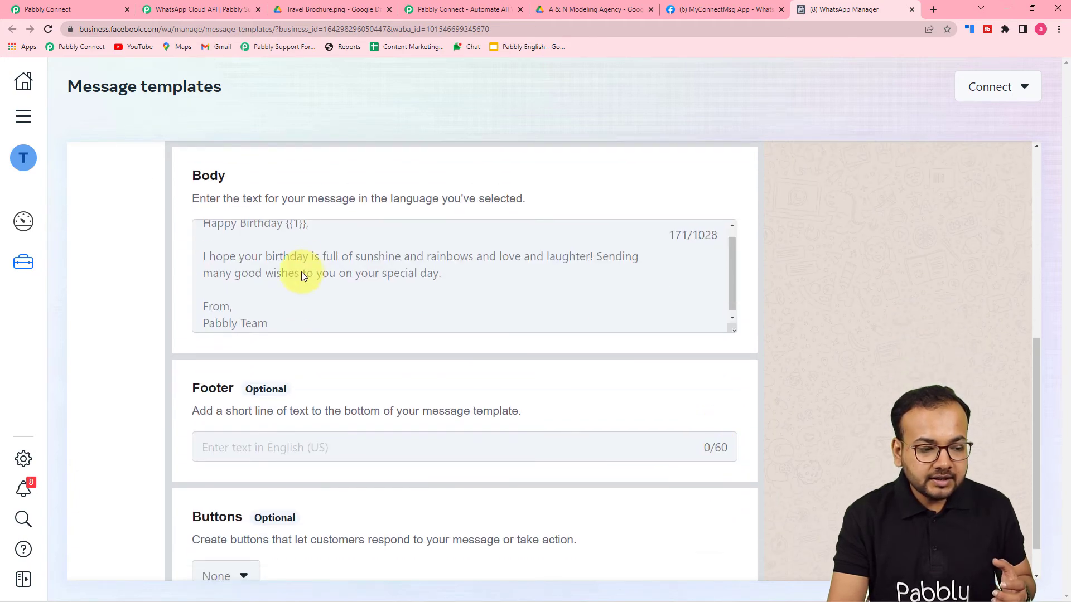
{"action": "scroll", "coordinate": [302, 273], "scroll_direction": "up", "scroll_amount": 1}
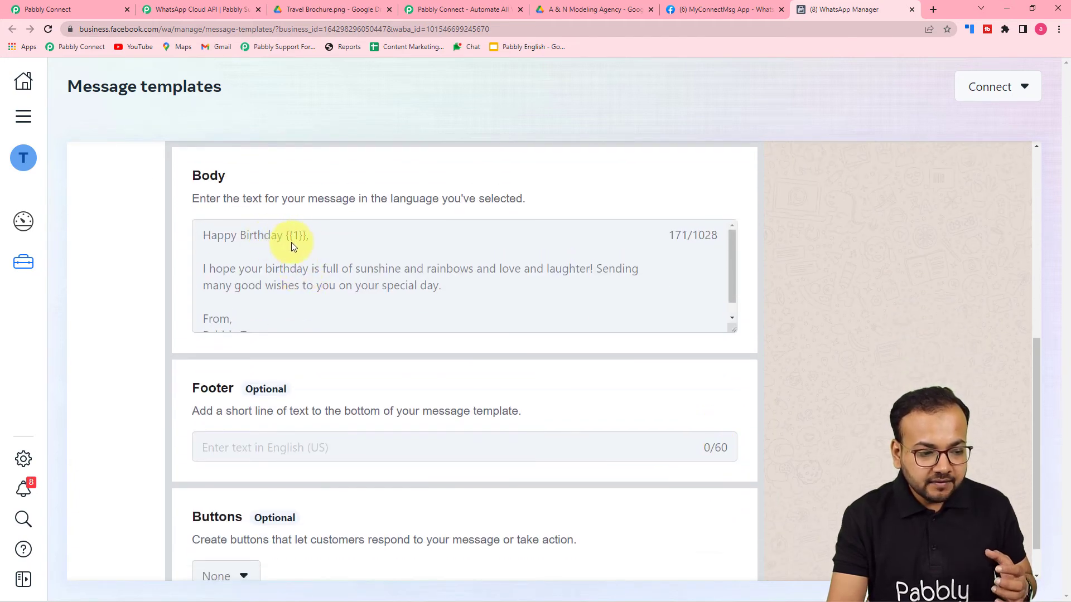
{"action": "scroll", "coordinate": [302, 244], "scroll_direction": "down", "scroll_amount": 3}
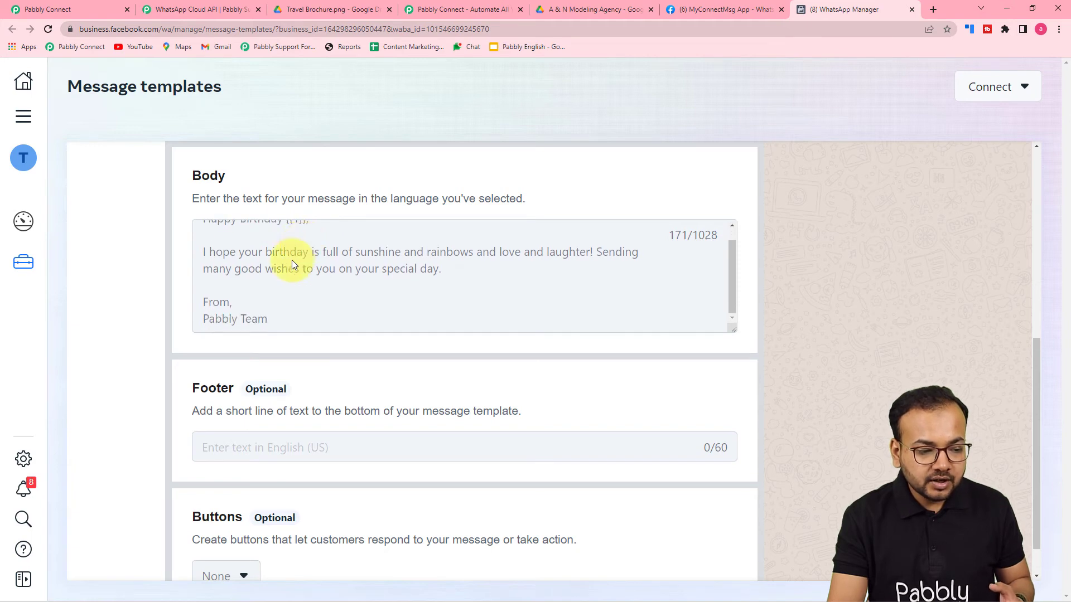
{"action": "scroll", "coordinate": [819, 303], "scroll_direction": "up", "scroll_amount": 4}
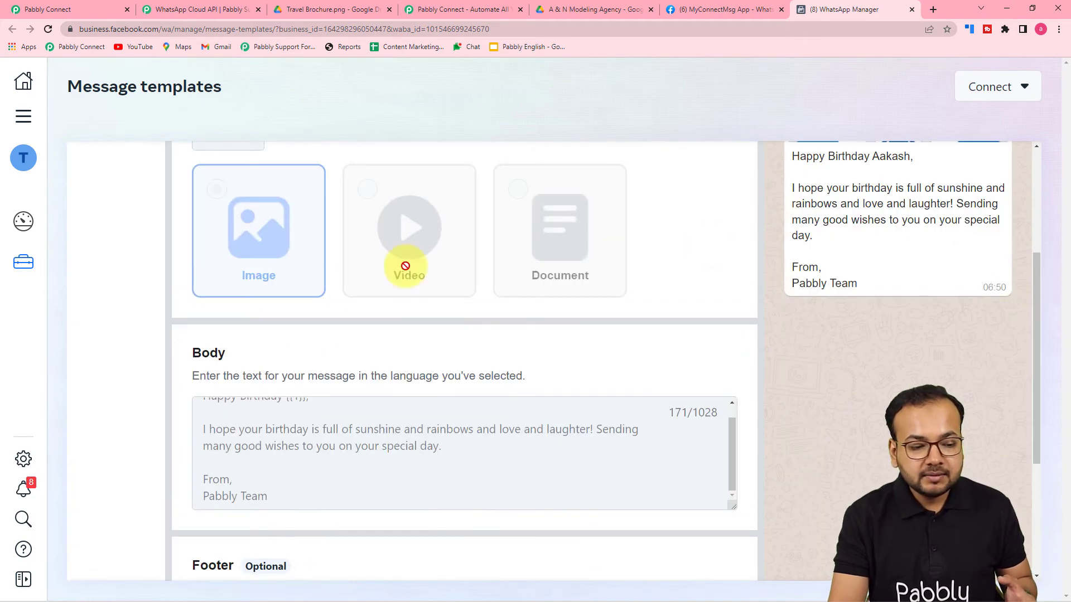
{"action": "scroll", "coordinate": [867, 326], "scroll_direction": "up", "scroll_amount": 2}
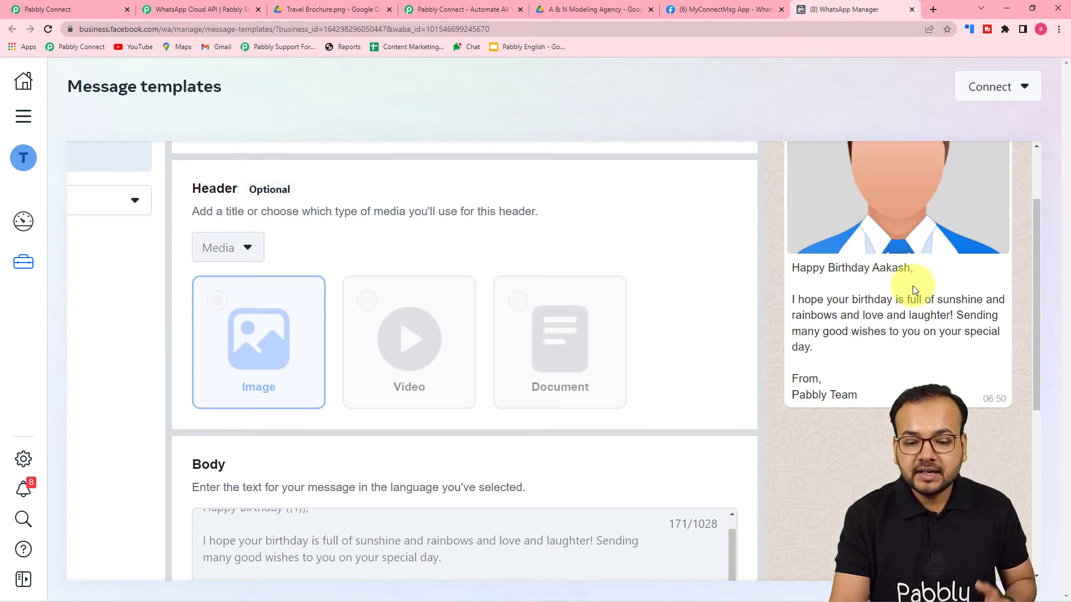
{"action": "scroll", "coordinate": [653, 438], "scroll_direction": "down", "scroll_amount": 4}
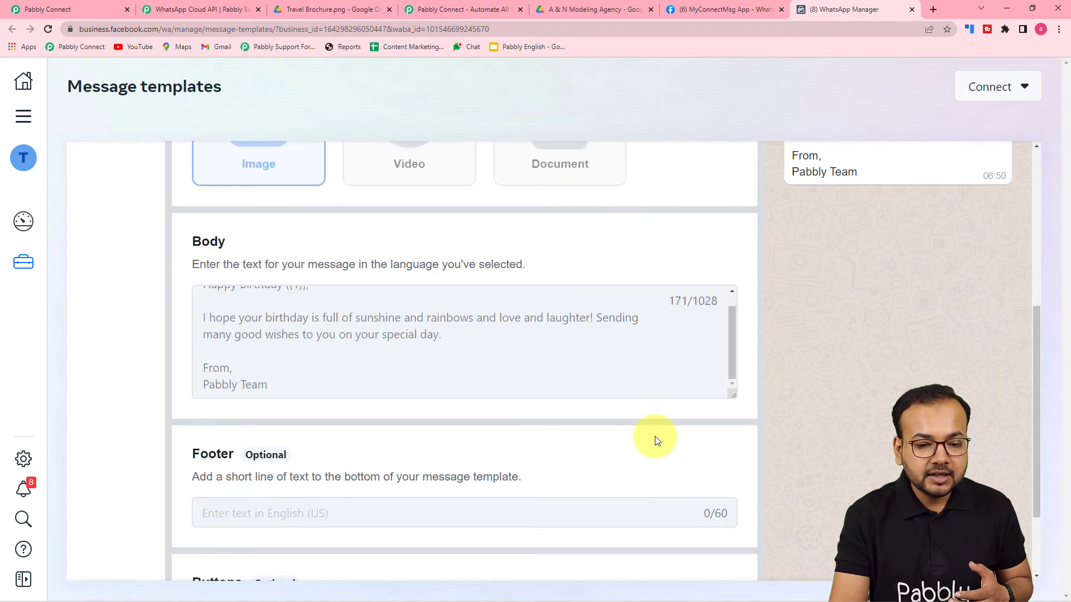
{"action": "scroll", "coordinate": [656, 441], "scroll_direction": "down", "scroll_amount": 2}
{"action": "scroll", "coordinate": [682, 406], "scroll_direction": "up", "scroll_amount": 8}
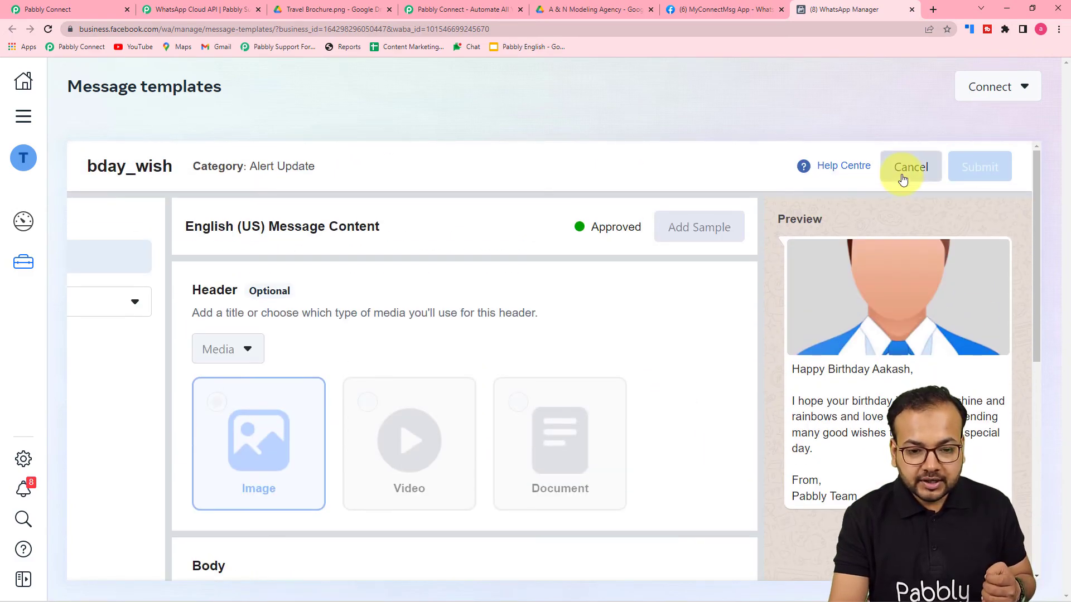
{"action": "left_click", "coordinate": [903, 180]}
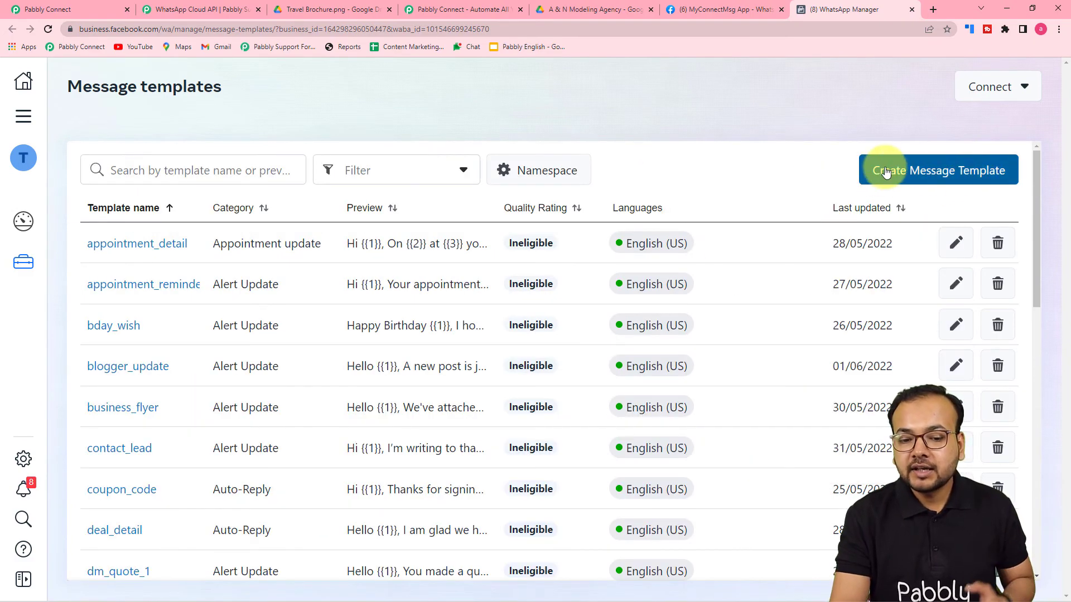
Step: Start a new message template and choose the Auto-Reply category
{"action": "left_click", "coordinate": [915, 170]}
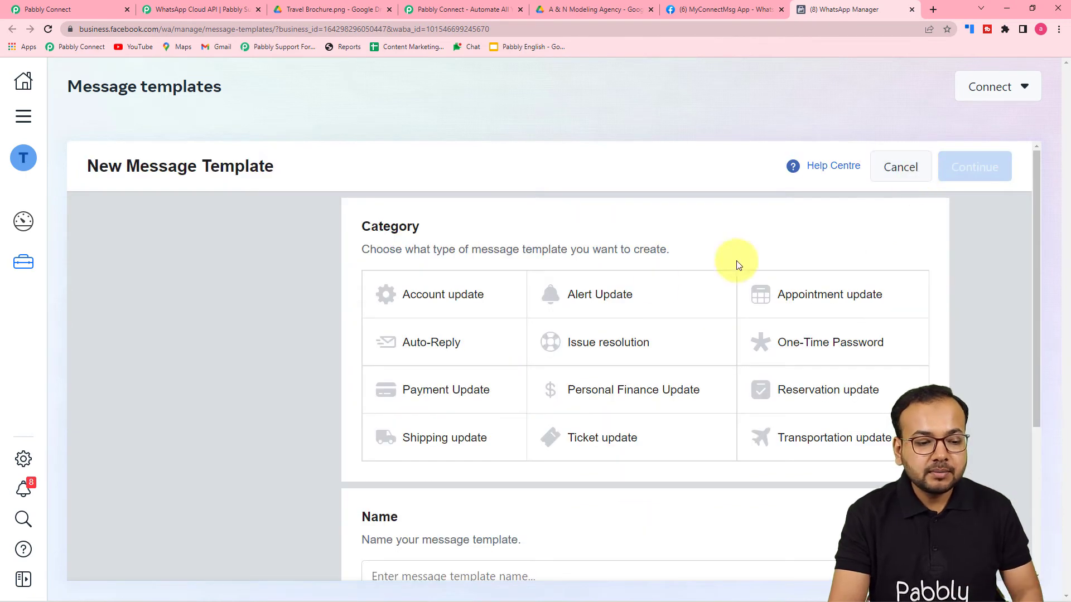
{"action": "scroll", "coordinate": [521, 303], "scroll_direction": "down", "scroll_amount": 2}
{"action": "scroll", "coordinate": [521, 304], "scroll_direction": "up", "scroll_amount": 2}
{"action": "mouse_move", "coordinate": [371, 282]}
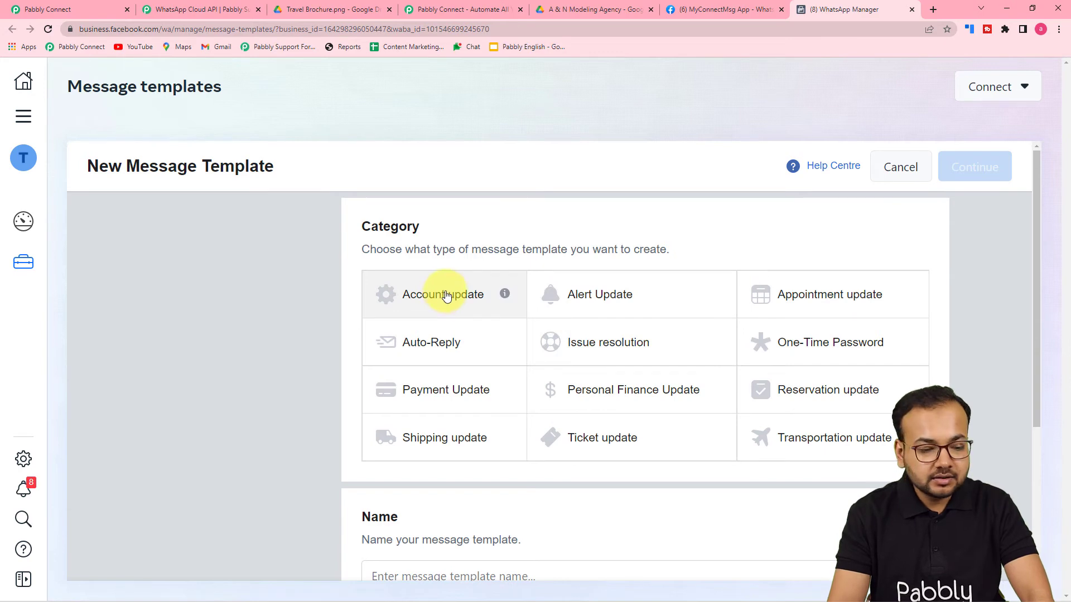
{"action": "left_click", "coordinate": [408, 345]}
{"action": "scroll", "coordinate": [316, 327], "scroll_direction": "down", "scroll_amount": 4}
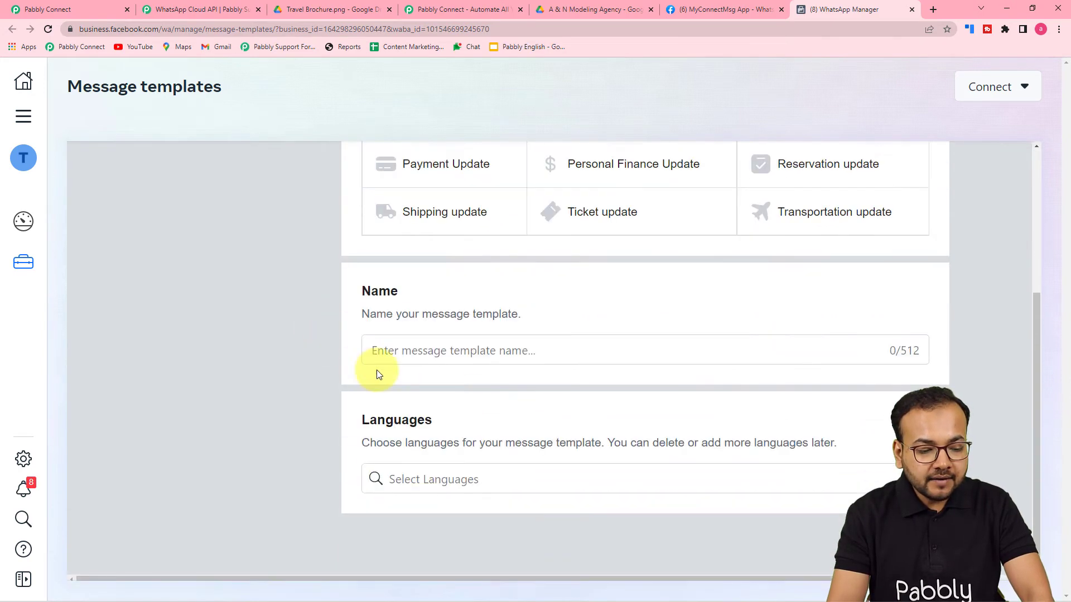
Step: Enter "name" as the new template's name, select English (UK) as its language, and continue to the message content
{"action": "left_click", "coordinate": [502, 348]}
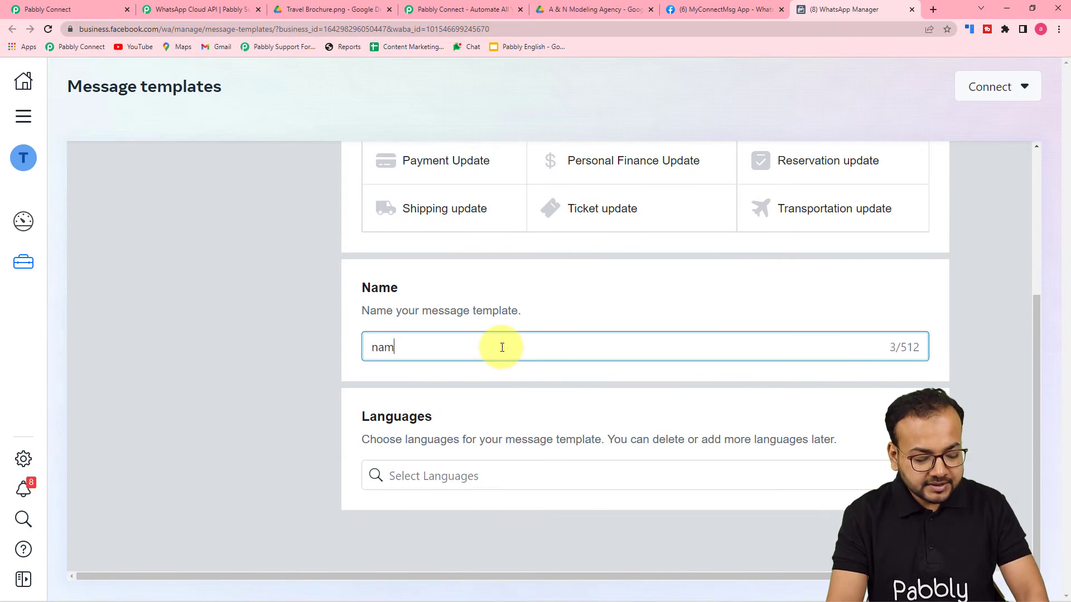
{"action": "left_click", "coordinate": [451, 473]}
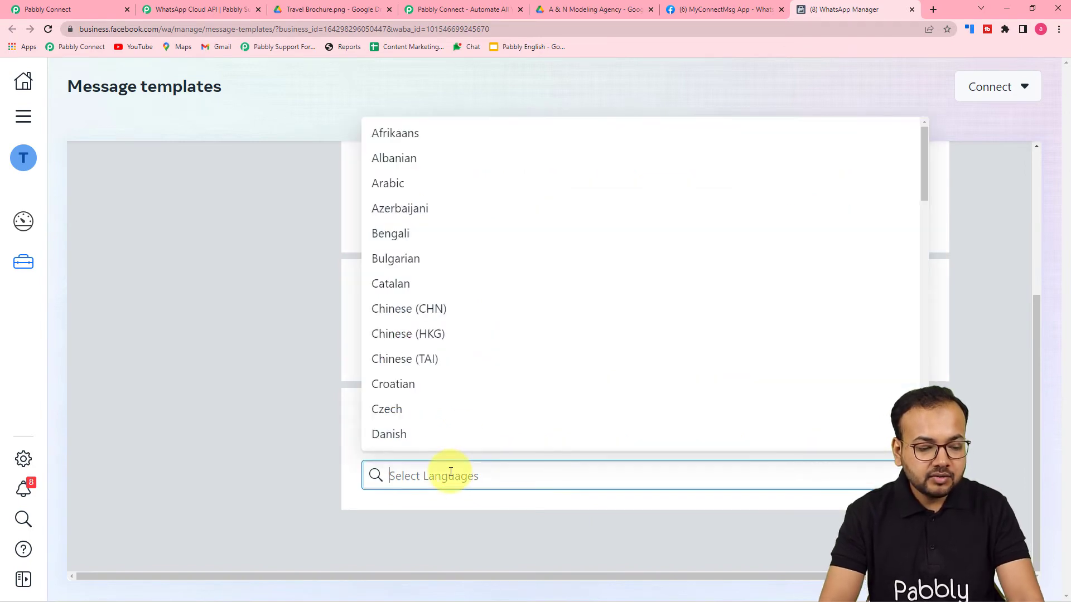
{"action": "type", "text": "enf"}
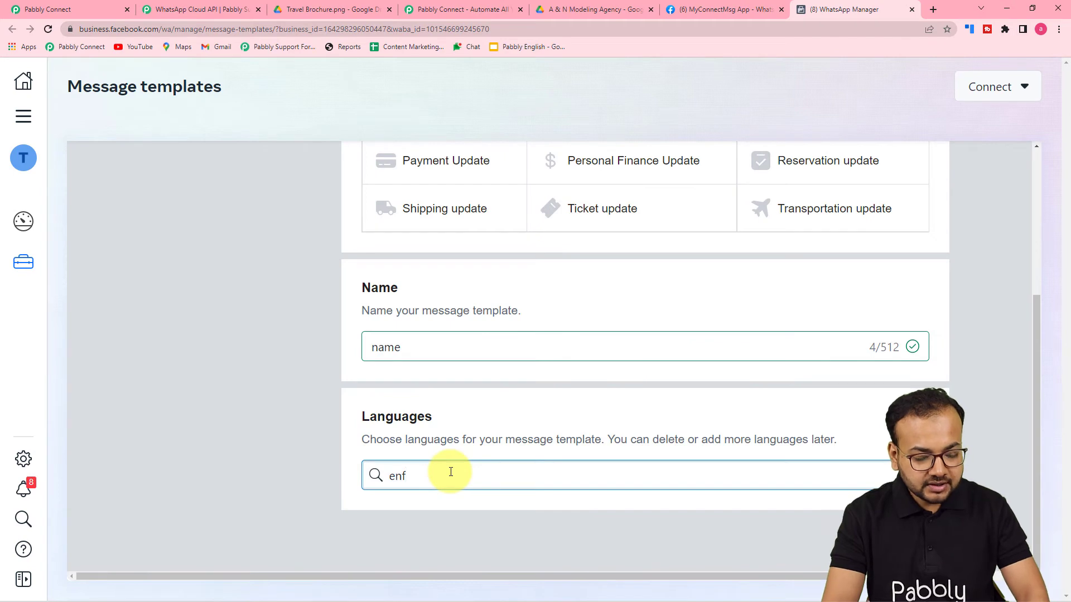
{"action": "key", "text": "BackSpace"}
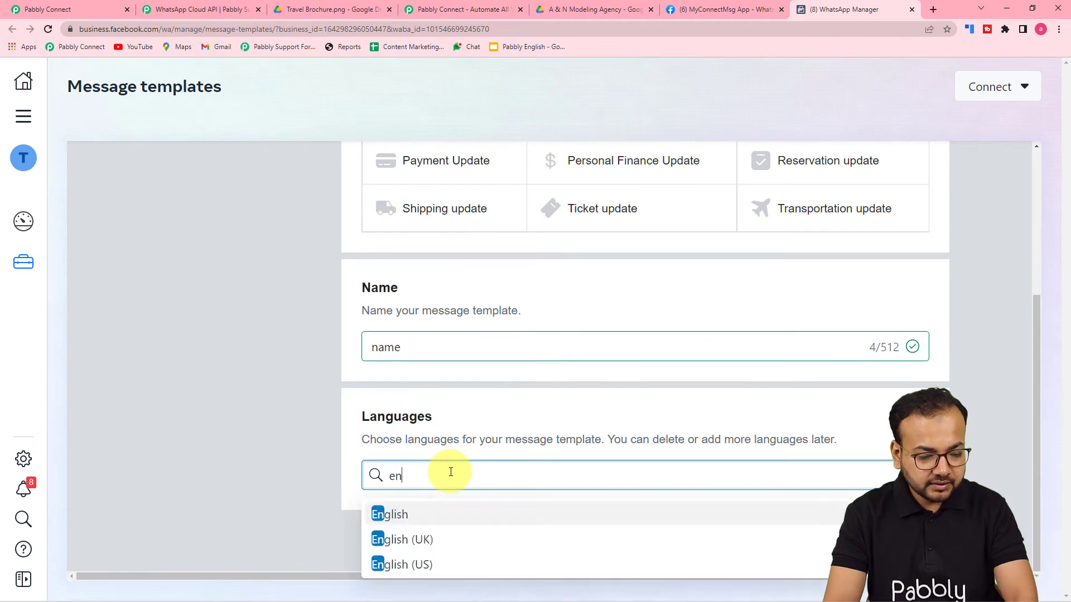
{"action": "left_click", "coordinate": [432, 540]}
{"action": "left_click", "coordinate": [296, 430]}
{"action": "scroll", "coordinate": [295, 430], "scroll_direction": "up", "scroll_amount": 4}
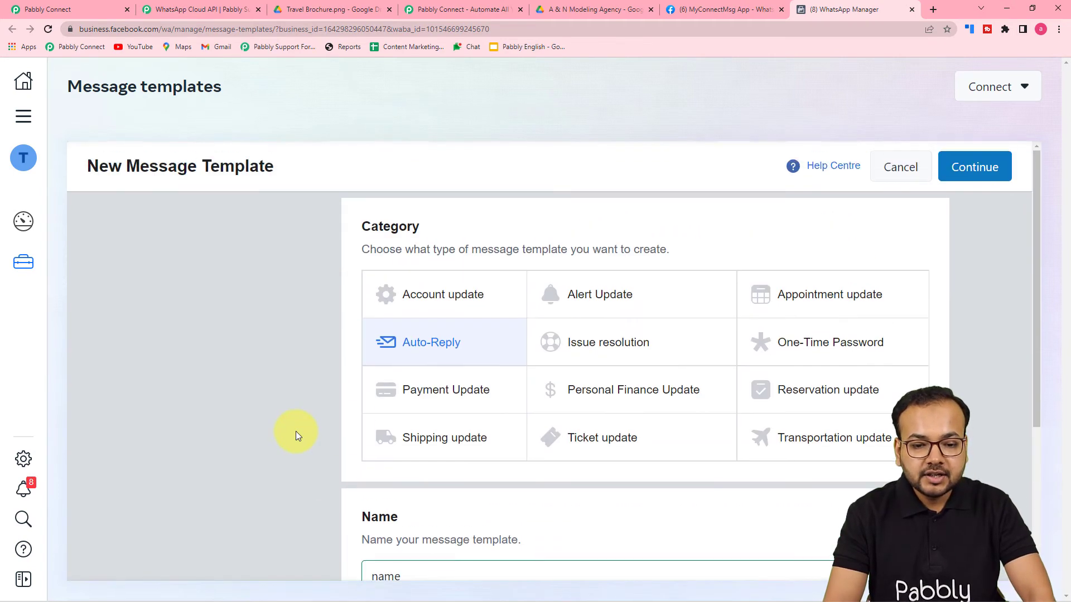
{"action": "left_click", "coordinate": [986, 178]}
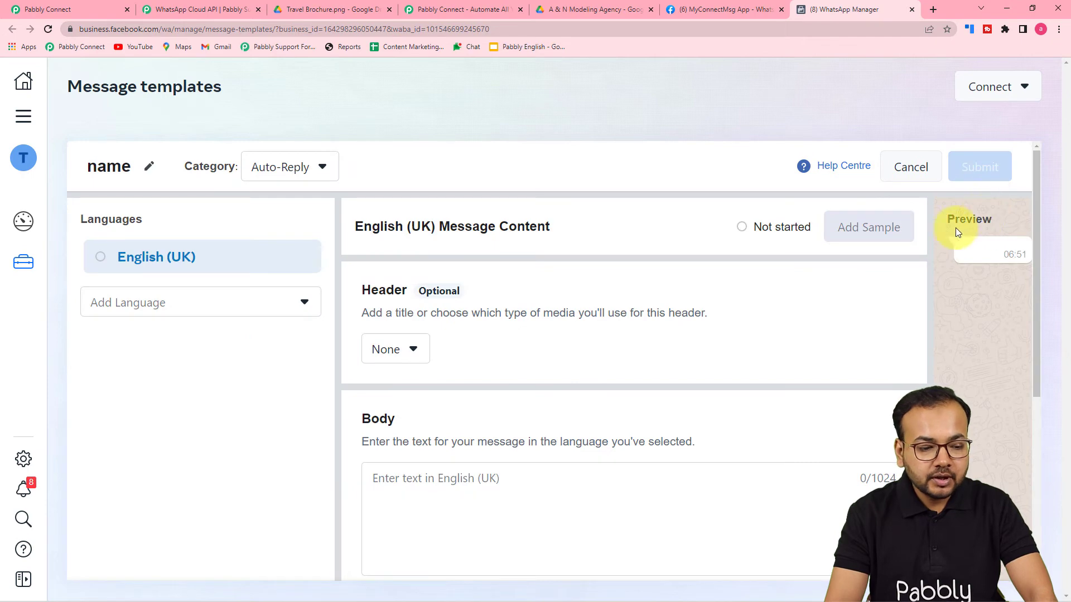
Step: Set the new template's header type to Media
{"action": "scroll", "coordinate": [586, 318], "scroll_direction": "down", "scroll_amount": 1}
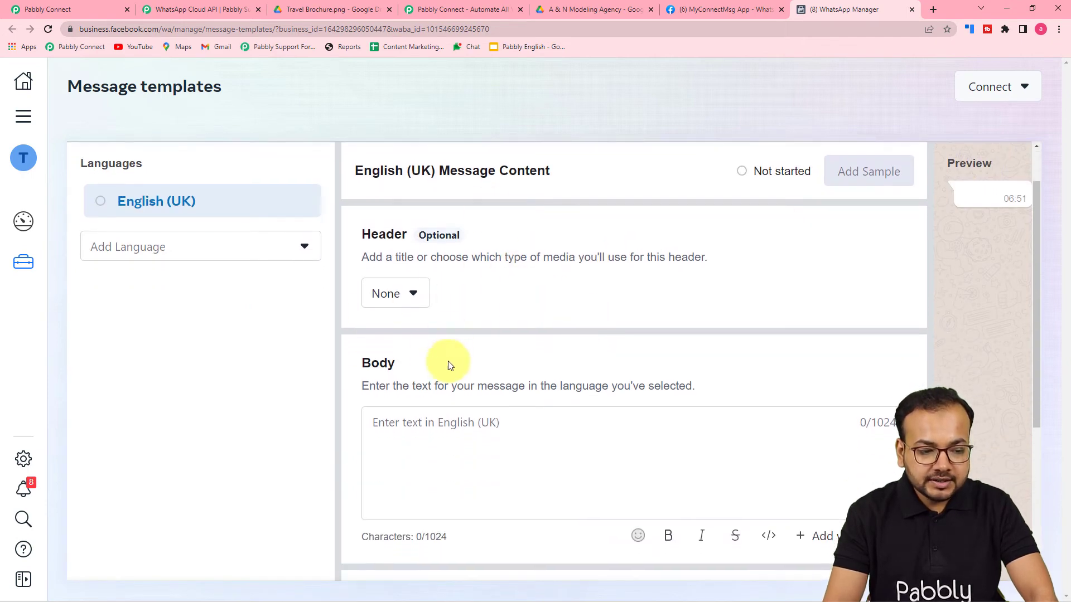
{"action": "left_click", "coordinate": [378, 296]}
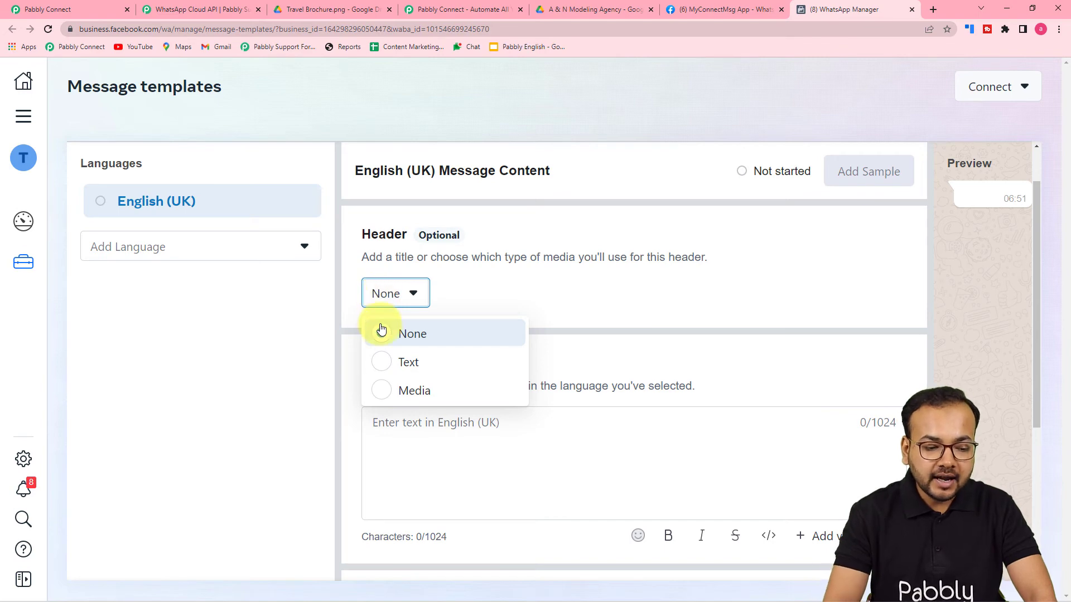
{"action": "left_click", "coordinate": [378, 391]}
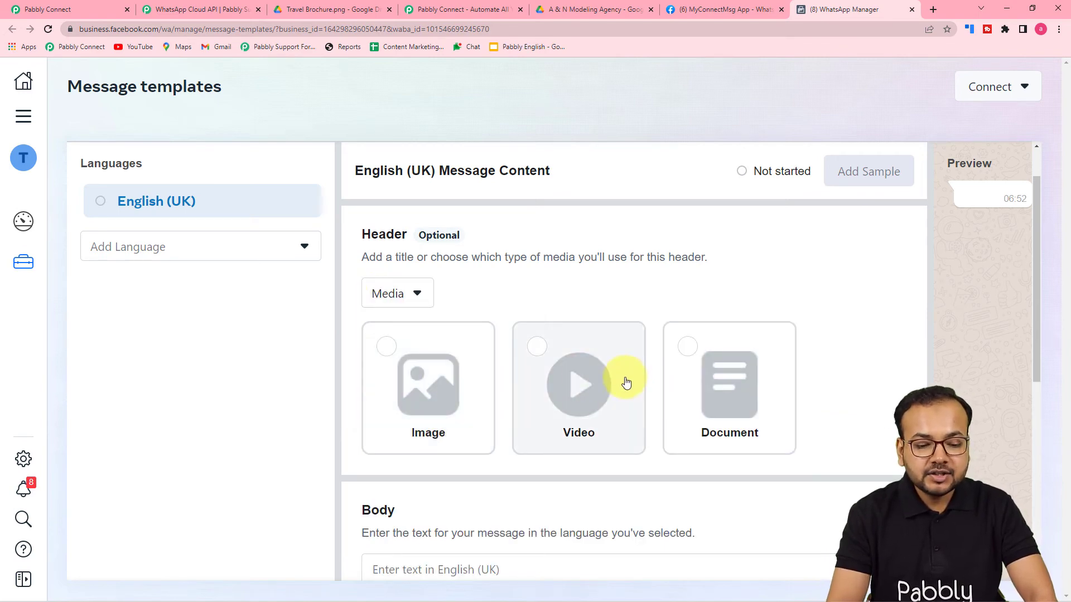
{"action": "scroll", "coordinate": [812, 388], "scroll_direction": "down", "scroll_amount": 2}
{"action": "scroll", "coordinate": [812, 387], "scroll_direction": "down", "scroll_amount": 3}
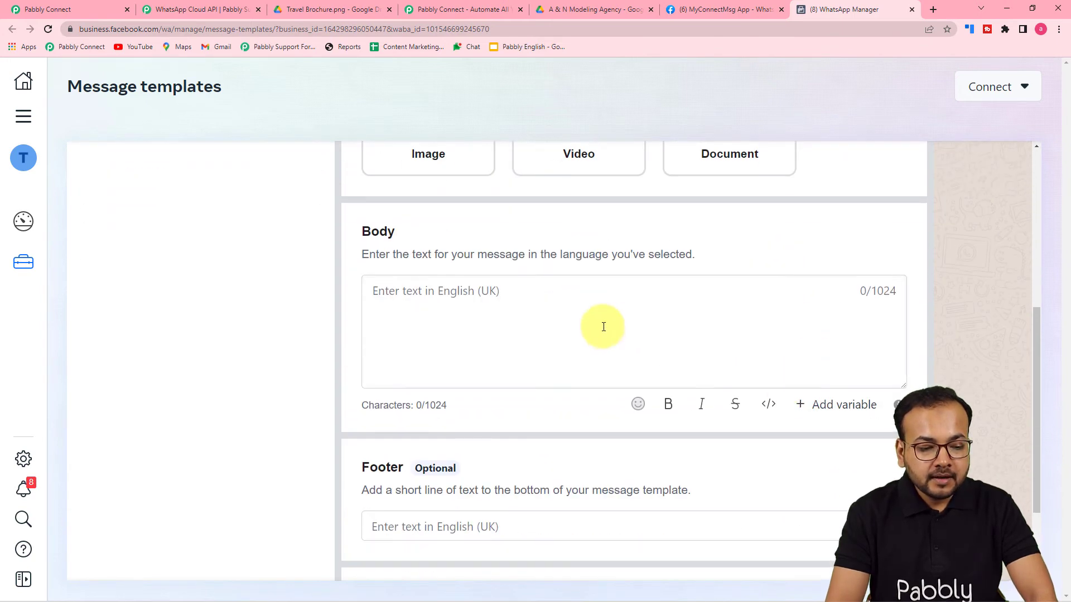
Step: Write "Hello" in the template's body and add the variable {{1}} after it
{"action": "left_click", "coordinate": [470, 316]}
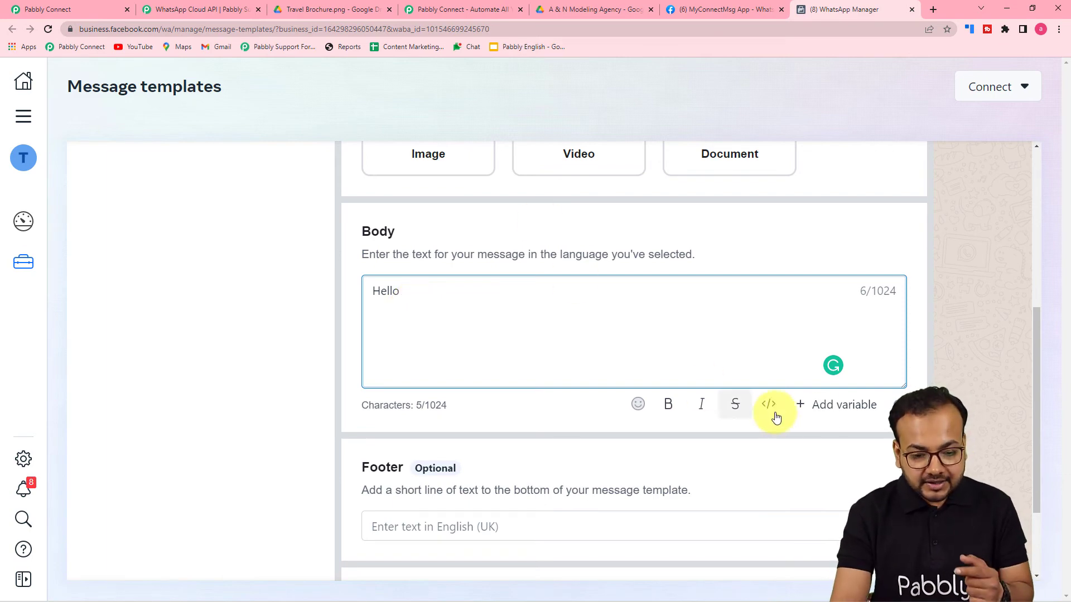
{"action": "left_click", "coordinate": [824, 405]}
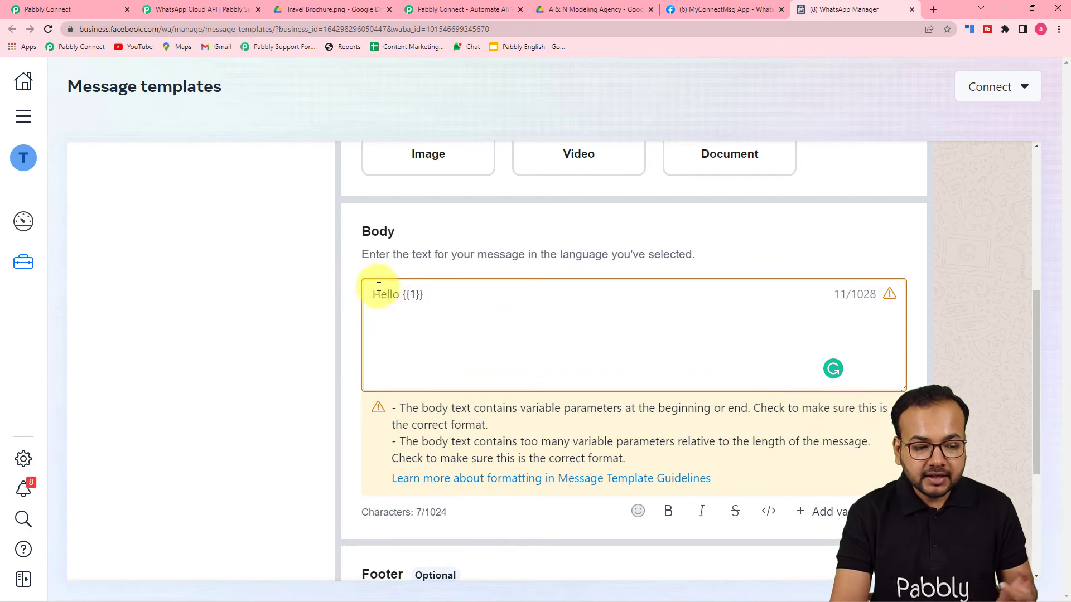
{"action": "scroll", "coordinate": [398, 304], "scroll_direction": "down", "scroll_amount": 1}
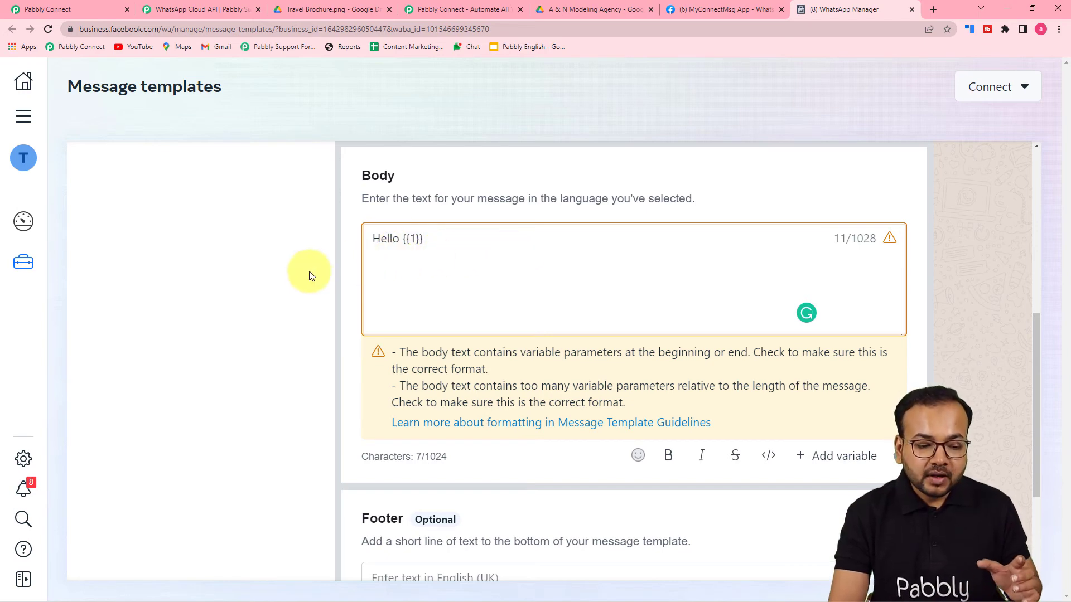
{"action": "scroll", "coordinate": [307, 273], "scroll_direction": "down", "scroll_amount": 1}
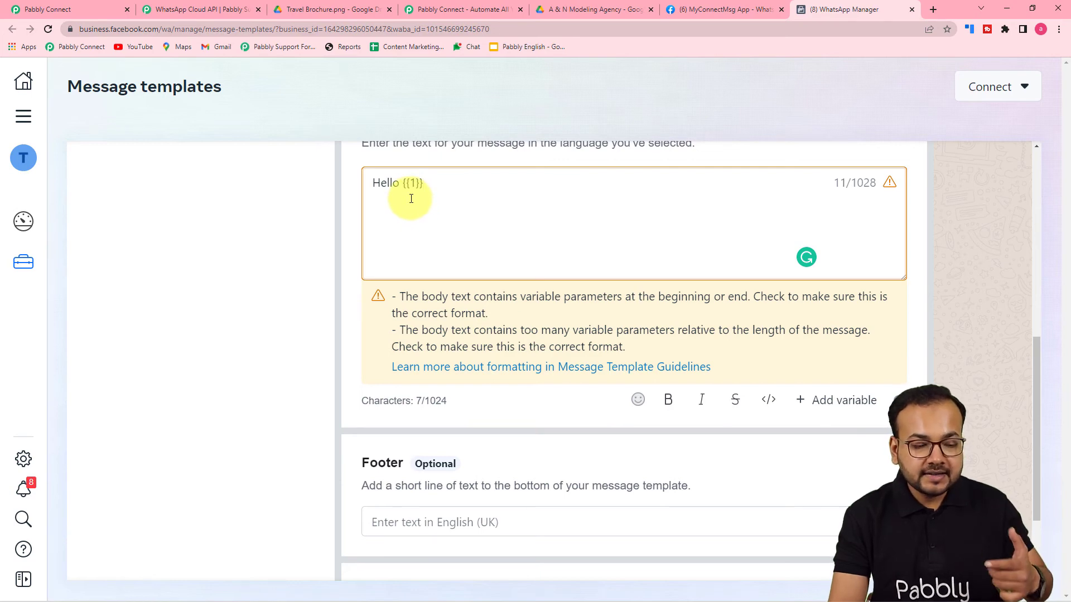
Step: Check the template message fields in Pabbly Connect, review the draft in WhatsApp Manager, and discard it without submitting
{"action": "left_click", "coordinate": [90, 10]}
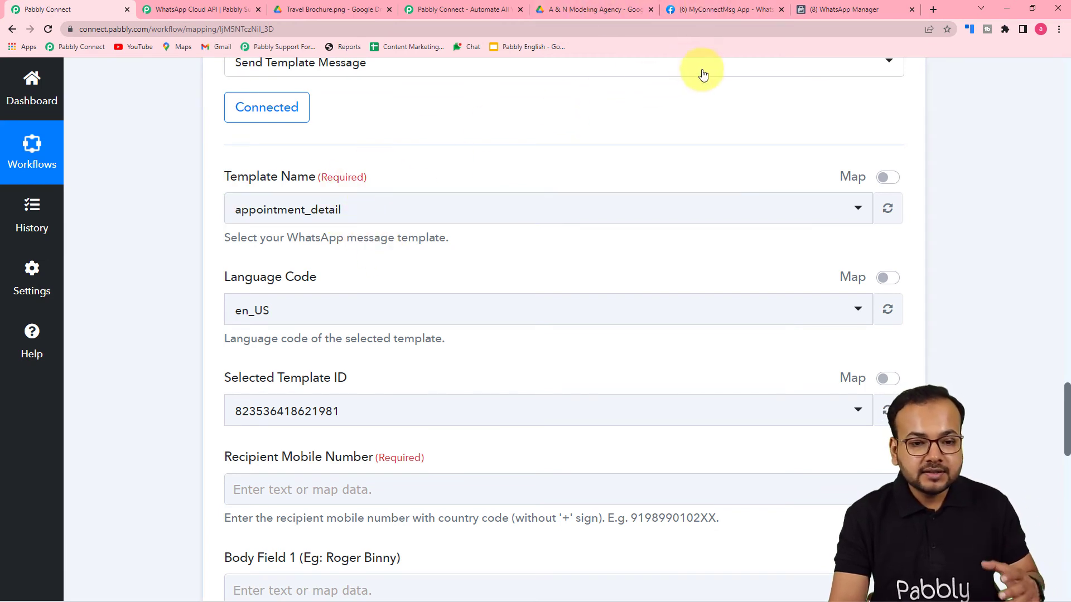
{"action": "left_click", "coordinate": [834, 9]}
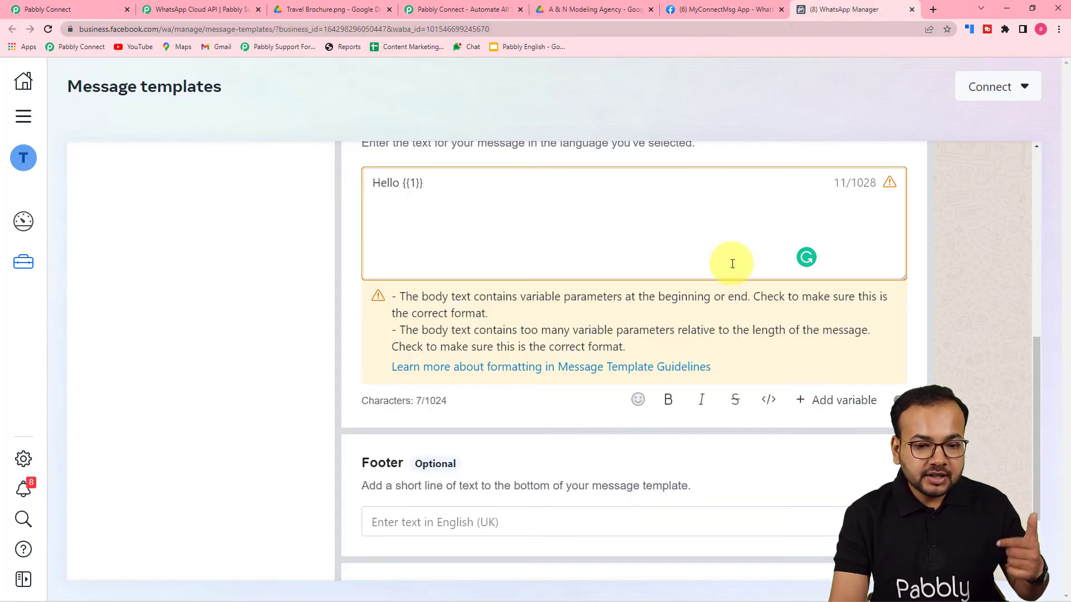
{"action": "scroll", "coordinate": [761, 301], "scroll_direction": "up", "scroll_amount": 8}
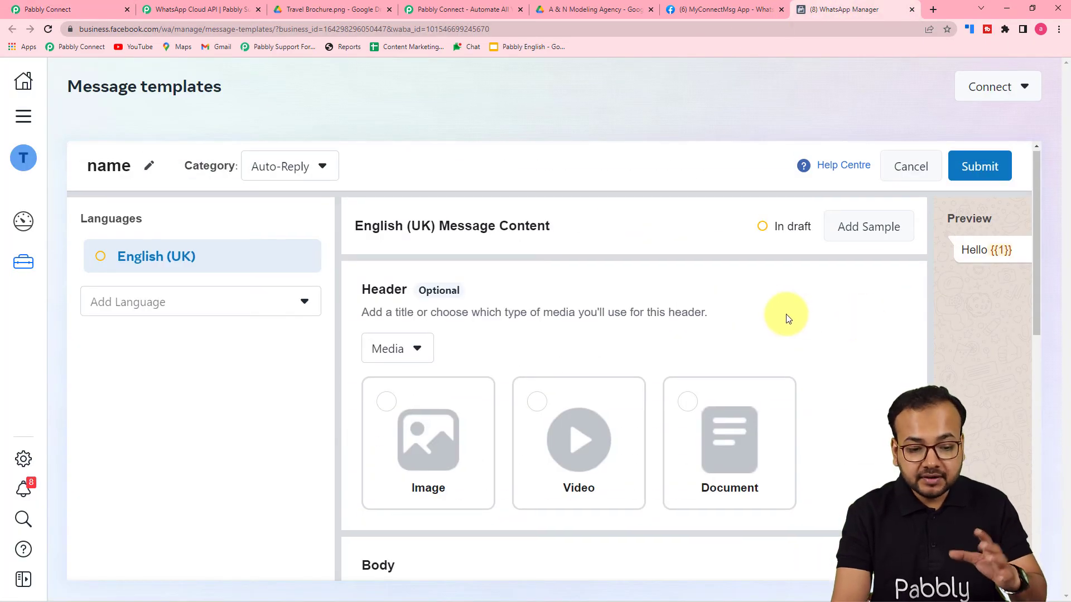
{"action": "scroll", "coordinate": [787, 317], "scroll_direction": "down", "scroll_amount": 8}
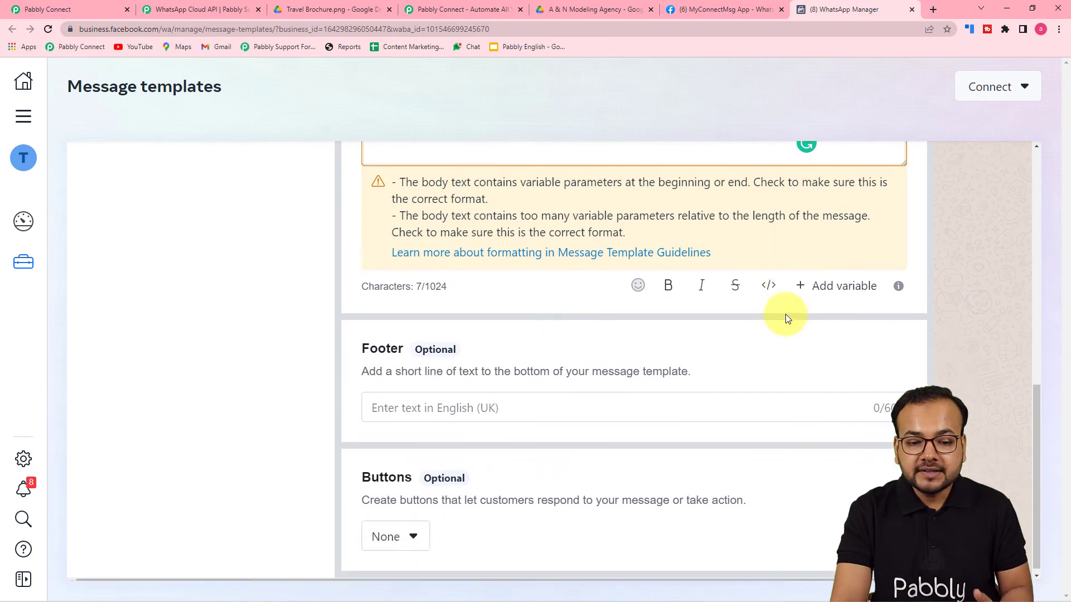
{"action": "scroll", "coordinate": [787, 318], "scroll_direction": "up", "scroll_amount": 10}
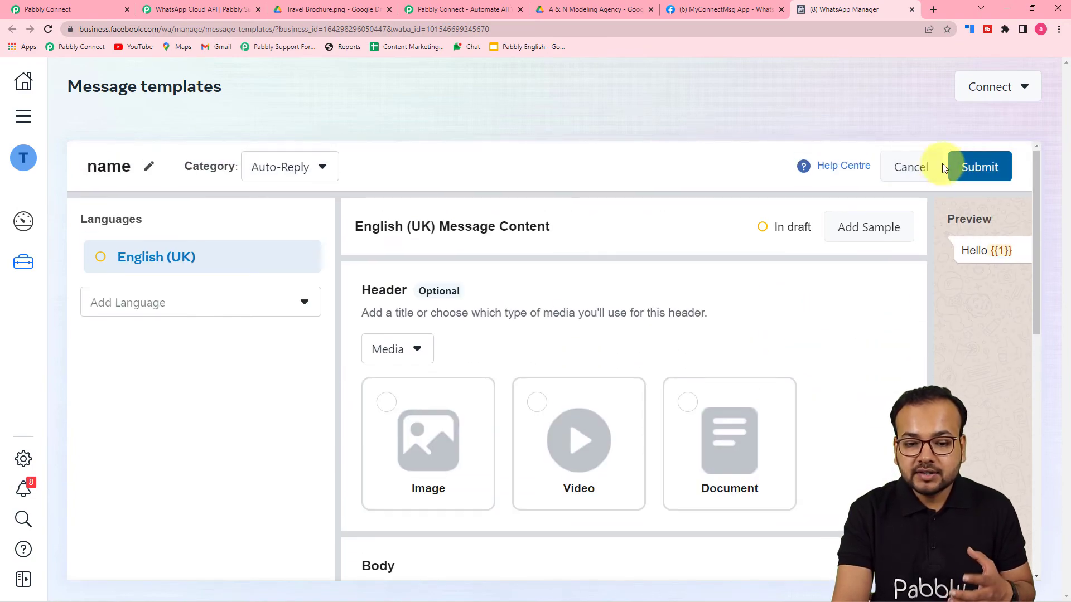
{"action": "left_click", "coordinate": [923, 171]}
{"action": "left_click", "coordinate": [695, 287]}
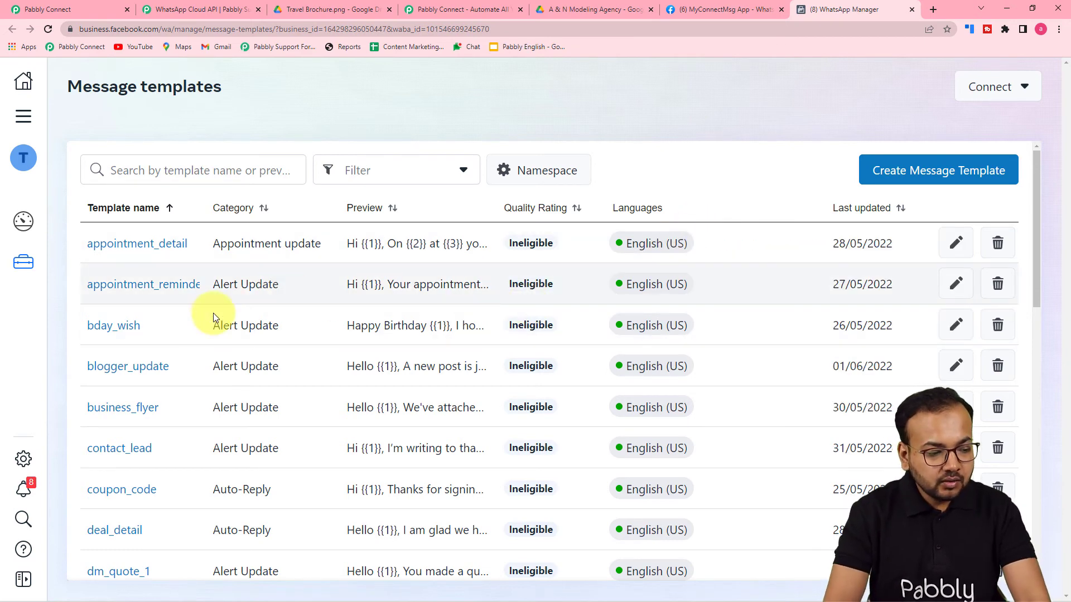
Step: Find the google_drive_file template in the message templates list and open it
{"action": "scroll", "coordinate": [212, 315], "scroll_direction": "down", "scroll_amount": 7}
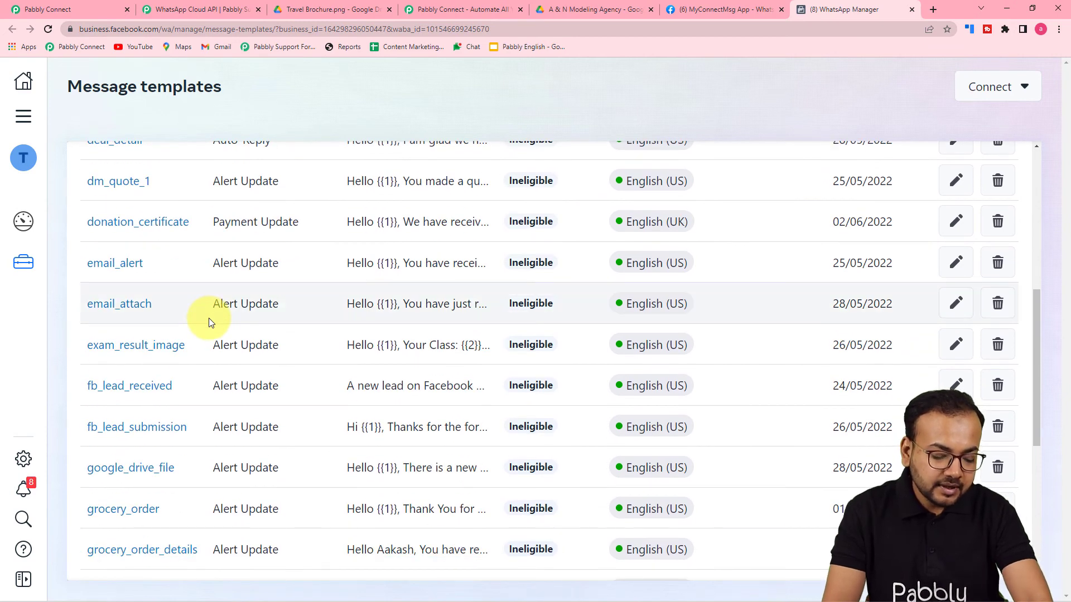
{"action": "scroll", "coordinate": [209, 318], "scroll_direction": "down", "scroll_amount": 1}
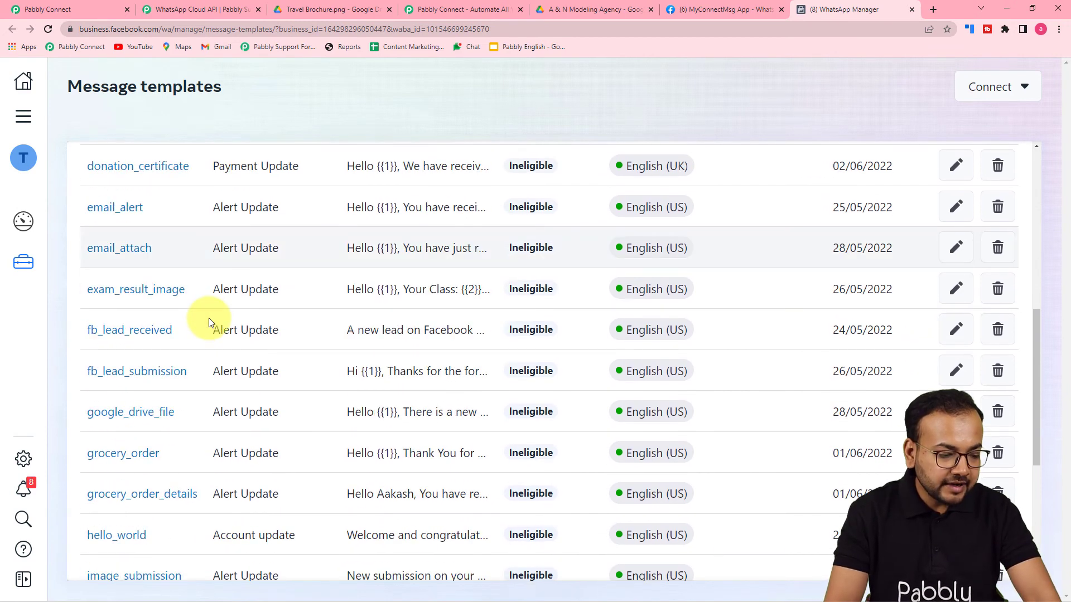
{"action": "left_click", "coordinate": [118, 414]}
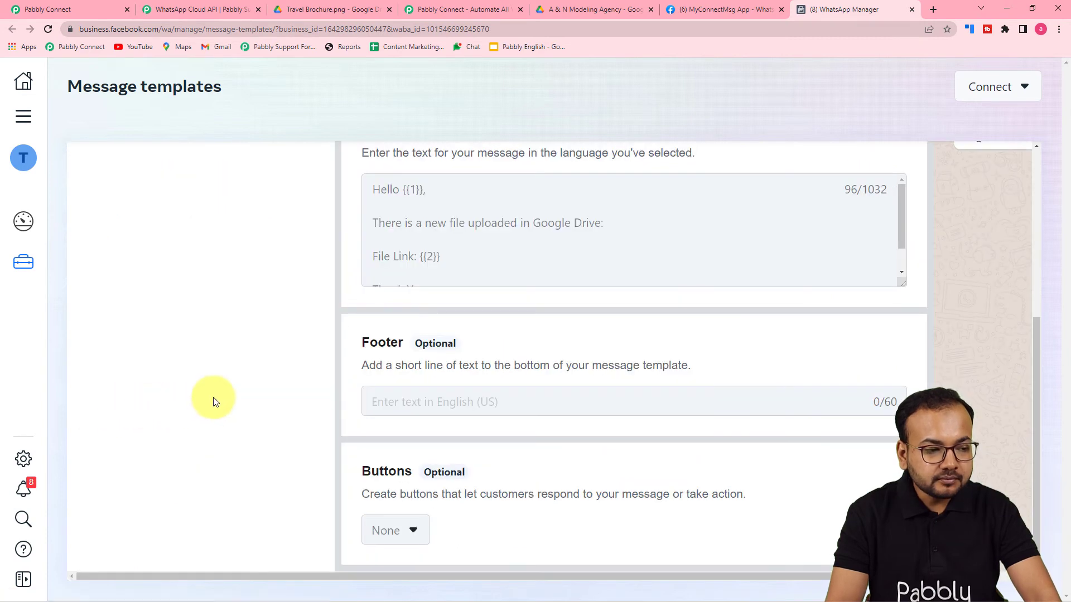
Step: Review the google_drive_file template's header, body, footer, buttons and message preview
{"action": "scroll", "coordinate": [214, 402], "scroll_direction": "up", "scroll_amount": 5}
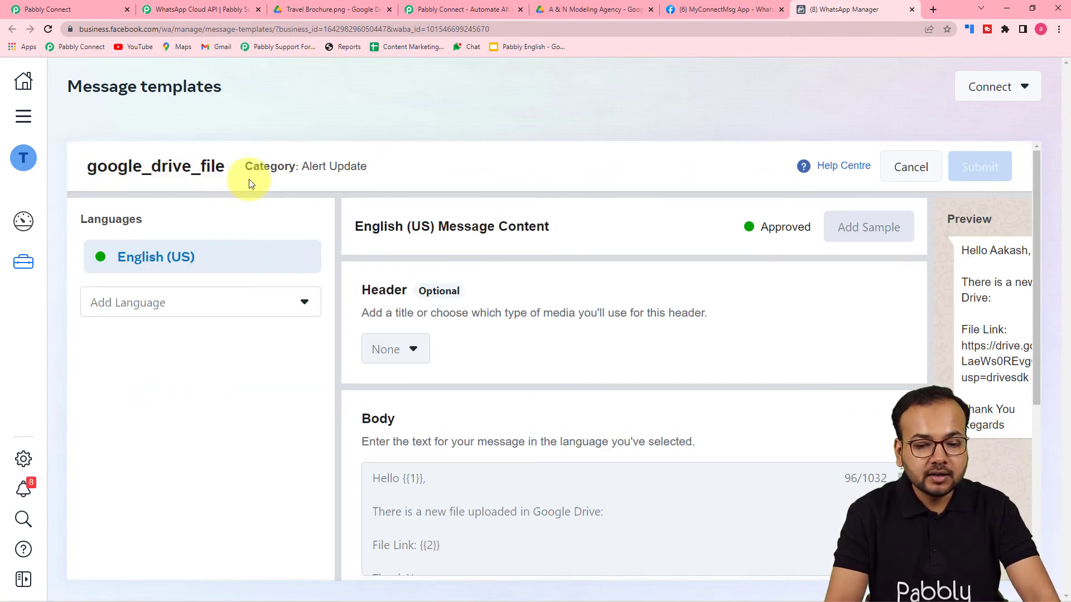
{"action": "scroll", "coordinate": [590, 495], "scroll_direction": "down", "scroll_amount": 1}
{"action": "left_click_drag", "start_coordinate": [1037, 390], "coordinate": [1036, 532]}
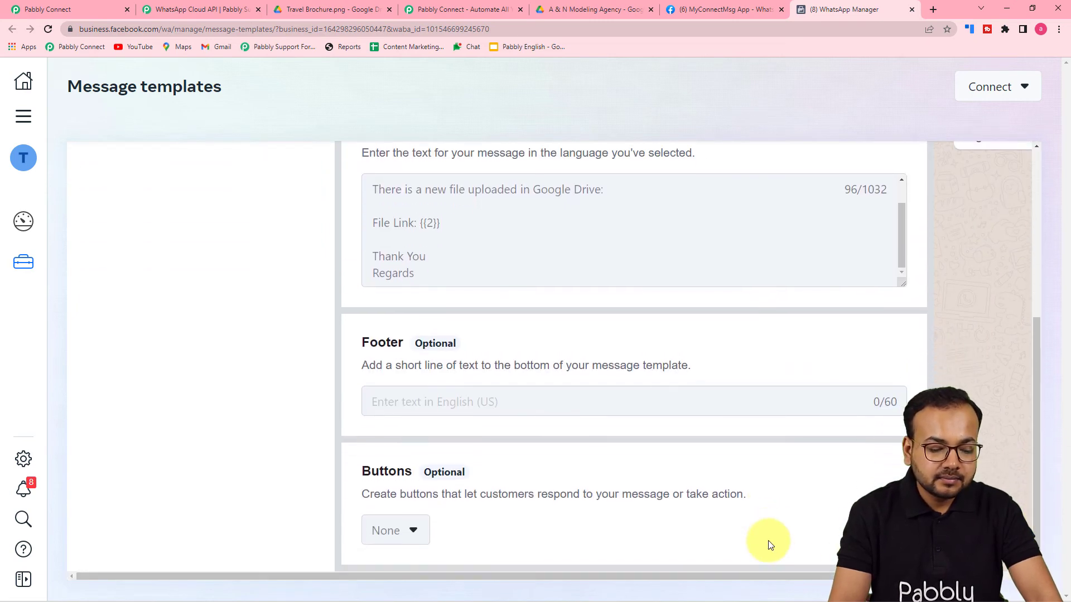
{"action": "scroll", "coordinate": [928, 379], "scroll_direction": "up", "scroll_amount": 5}
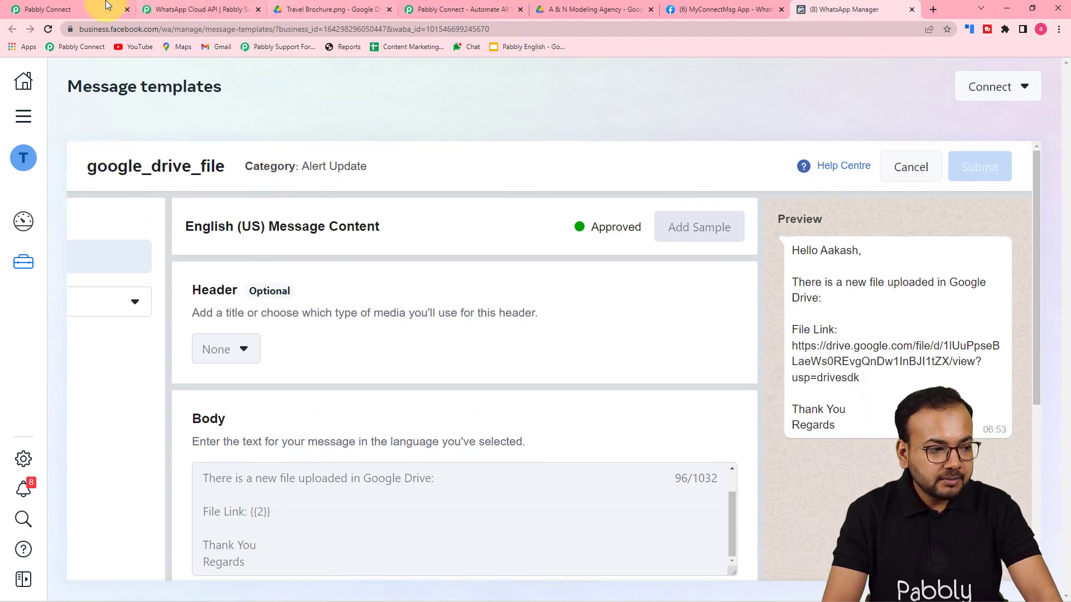
Step: Switch to the Pabbly Connect workflow and choose google_drive_file as the WhatsApp action's template name
{"action": "left_click", "coordinate": [39, 10]}
{"action": "left_click", "coordinate": [322, 222]}
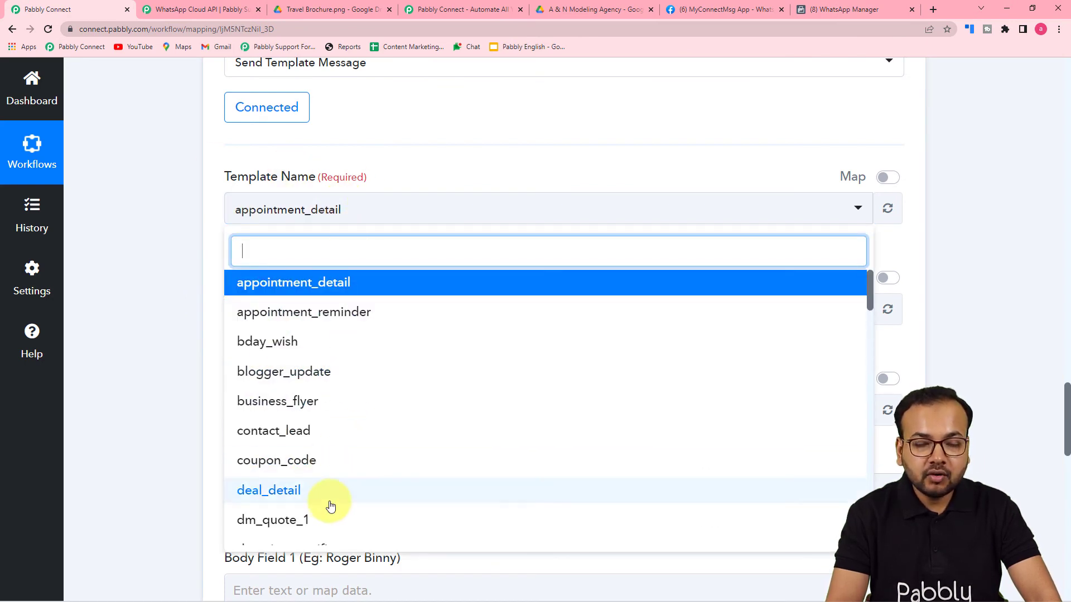
{"action": "type", "text": "go"}
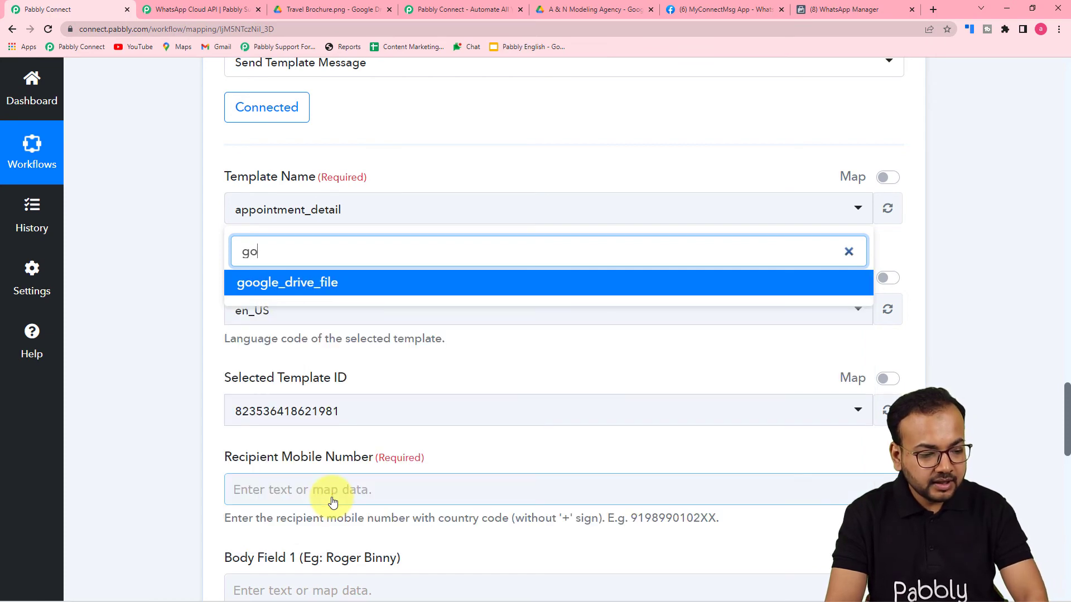
{"action": "left_click", "coordinate": [316, 285]}
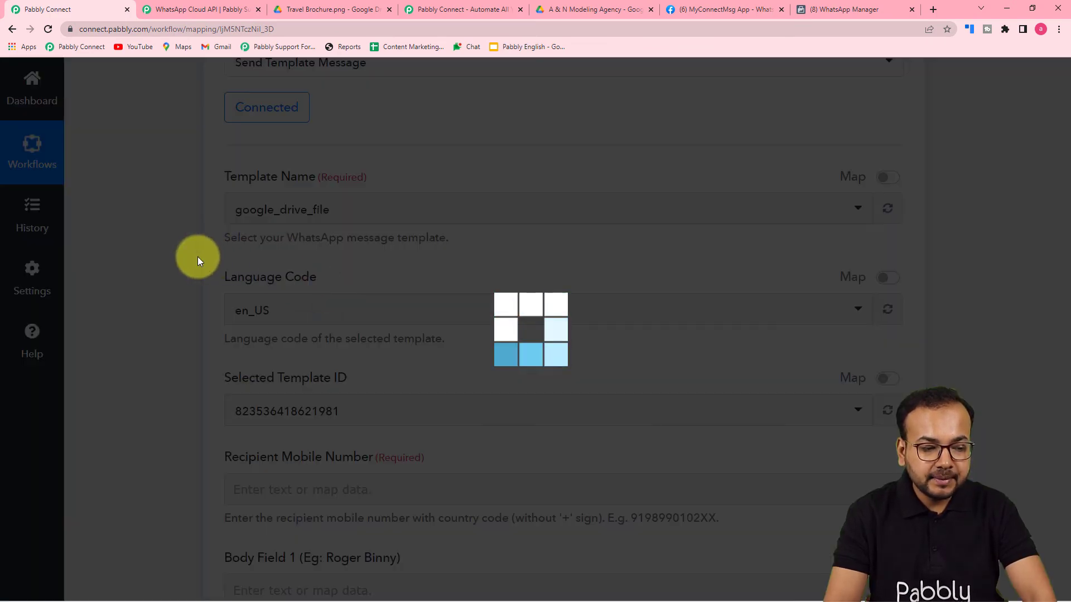
Step: Enter the recipient's mobile number with country code in the template message's required recipient field
{"action": "scroll", "coordinate": [198, 257], "scroll_direction": "down", "scroll_amount": 2}
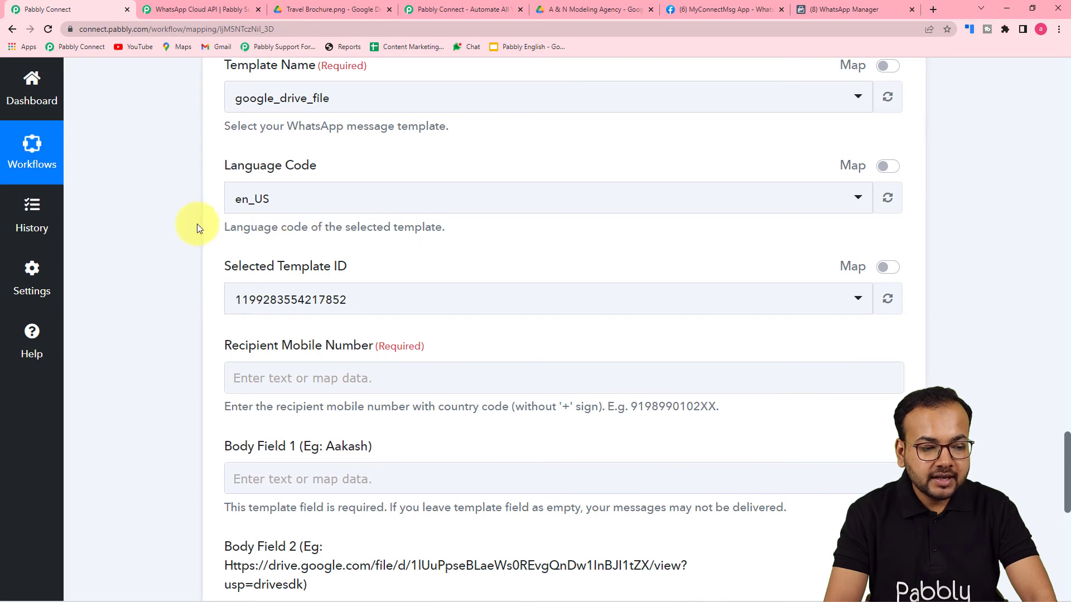
{"action": "scroll", "coordinate": [347, 246], "scroll_direction": "down", "scroll_amount": 2}
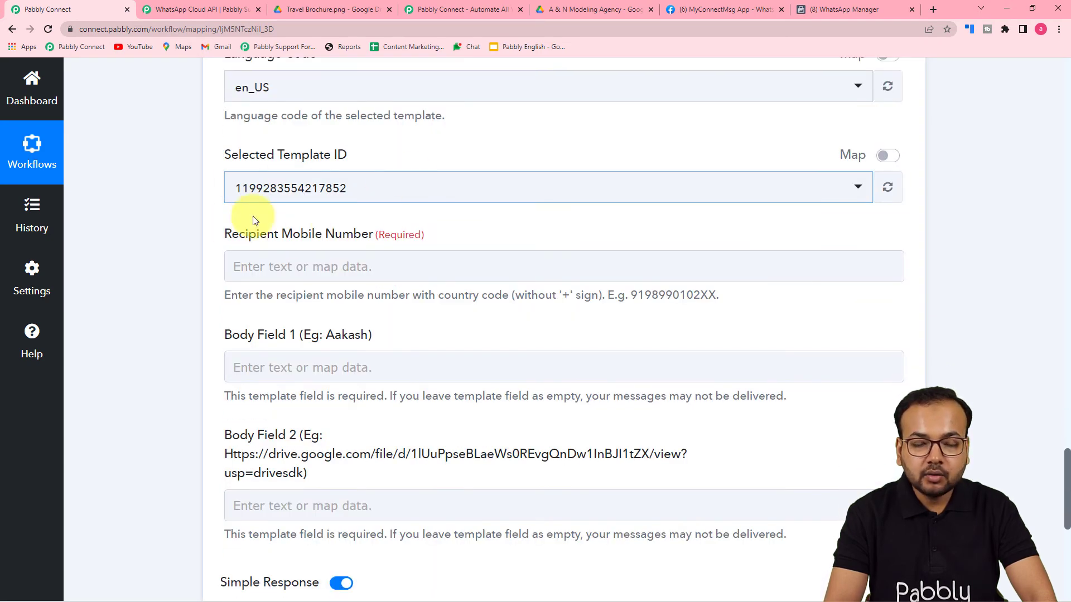
{"action": "scroll", "coordinate": [307, 234], "scroll_direction": "down", "scroll_amount": 2}
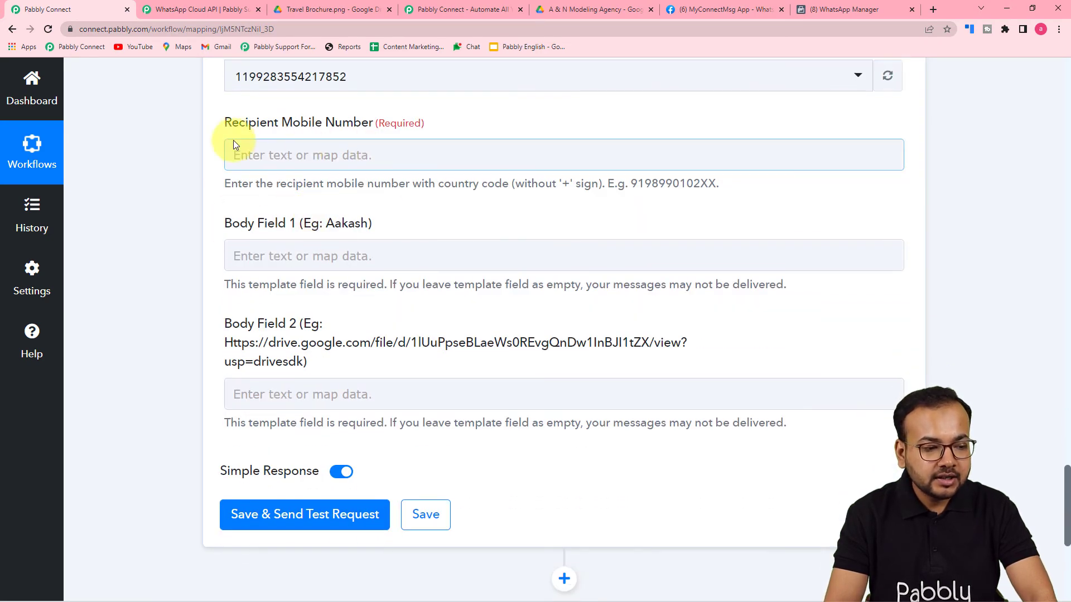
{"action": "left_click", "coordinate": [322, 151]}
{"action": "left_click", "coordinate": [192, 149]}
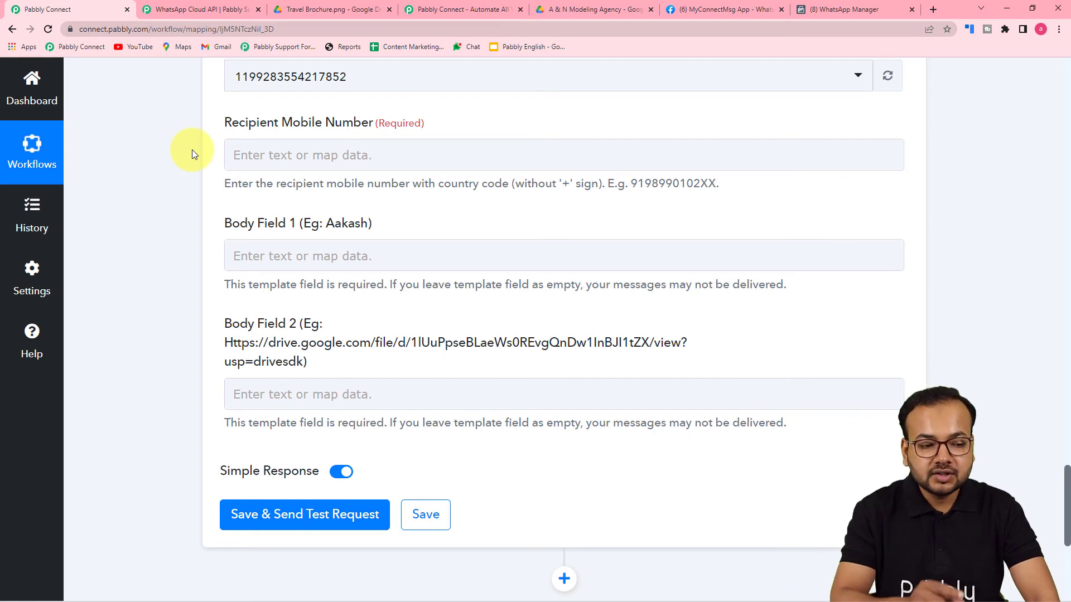
{"action": "left_click", "coordinate": [245, 155]}
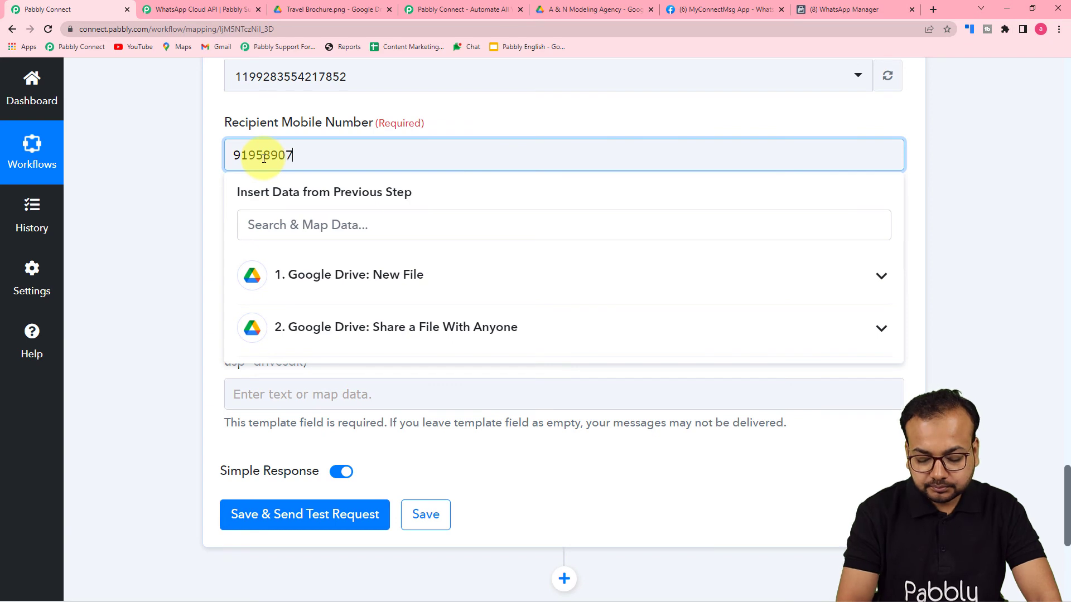
{"action": "left_click", "coordinate": [175, 156]}
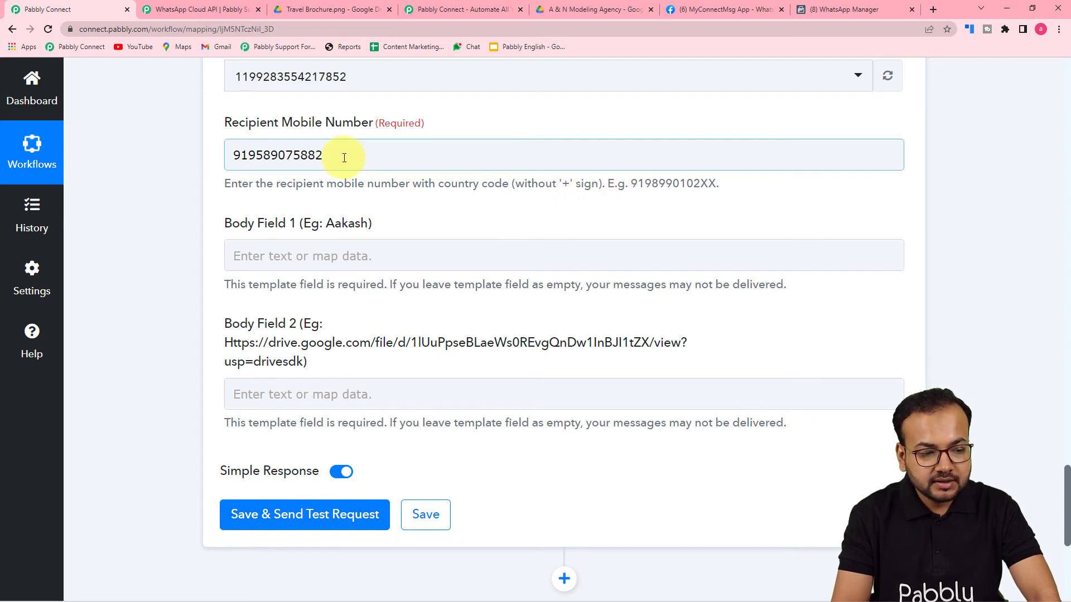
Step: Fill in Body Field 1 of the template message with the recipient's first name
{"action": "scroll", "coordinate": [257, 212], "scroll_direction": "down", "scroll_amount": 3}
{"action": "scroll", "coordinate": [264, 217], "scroll_direction": "up", "scroll_amount": 2}
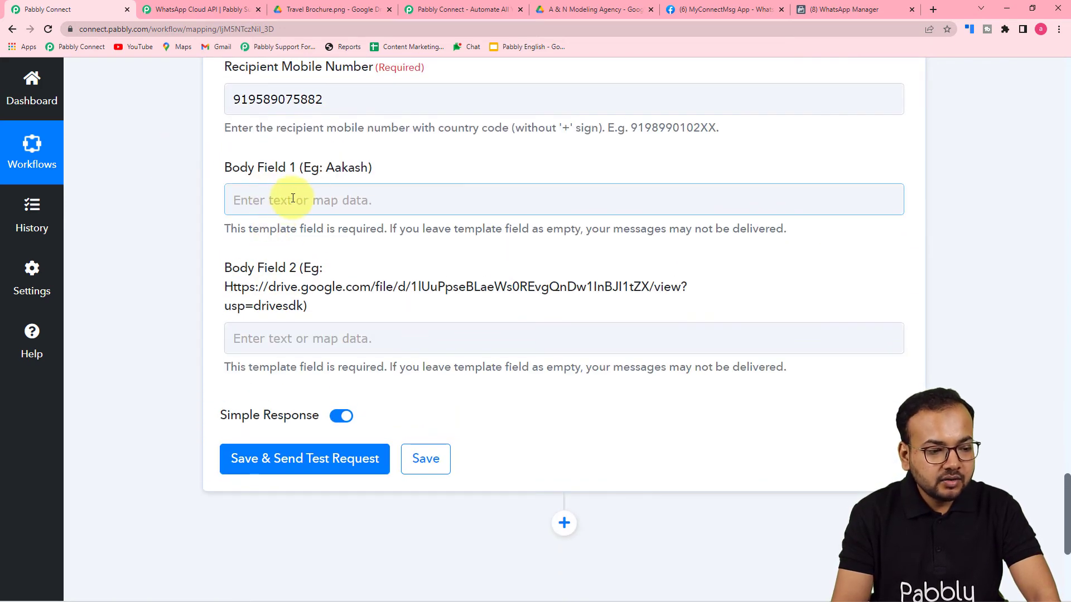
{"action": "scroll", "coordinate": [290, 204], "scroll_direction": "down", "scroll_amount": 1}
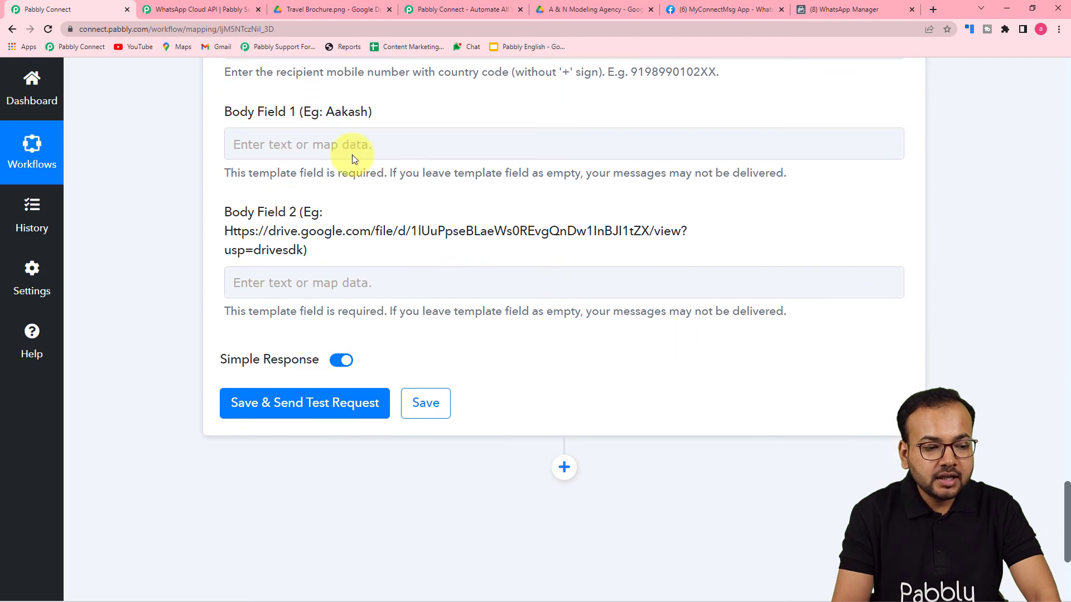
{"action": "left_click", "coordinate": [406, 144]}
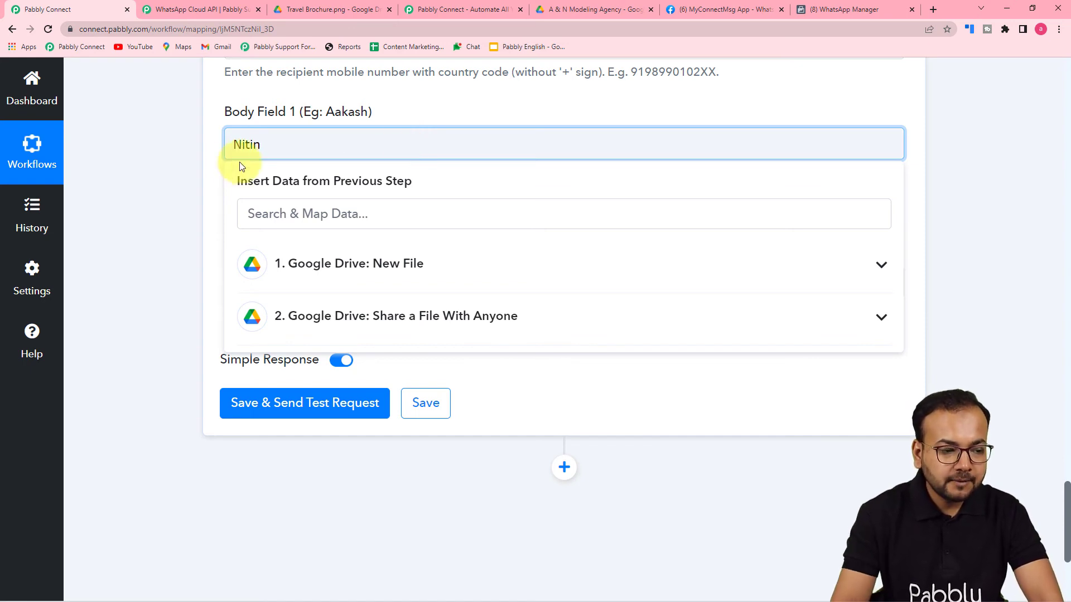
{"action": "left_click", "coordinate": [207, 172]}
Step: Map Body Field 2 to the Res2 WebViewLink from the Google Drive Share a File With Anyone step
{"action": "scroll", "coordinate": [208, 171], "scroll_direction": "down", "scroll_amount": 3}
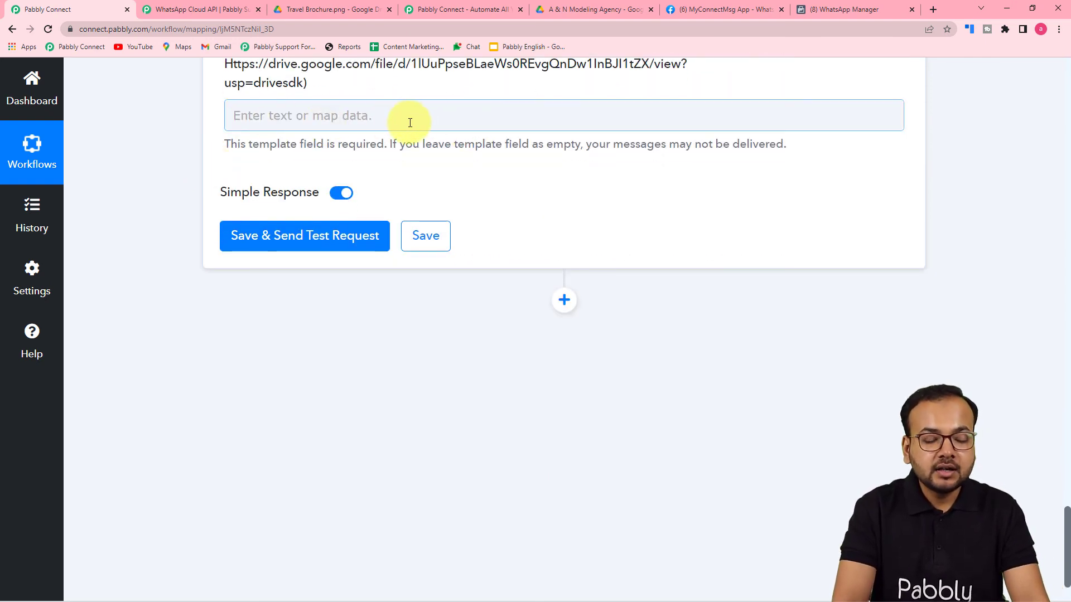
{"action": "scroll", "coordinate": [429, 120], "scroll_direction": "up", "scroll_amount": 1}
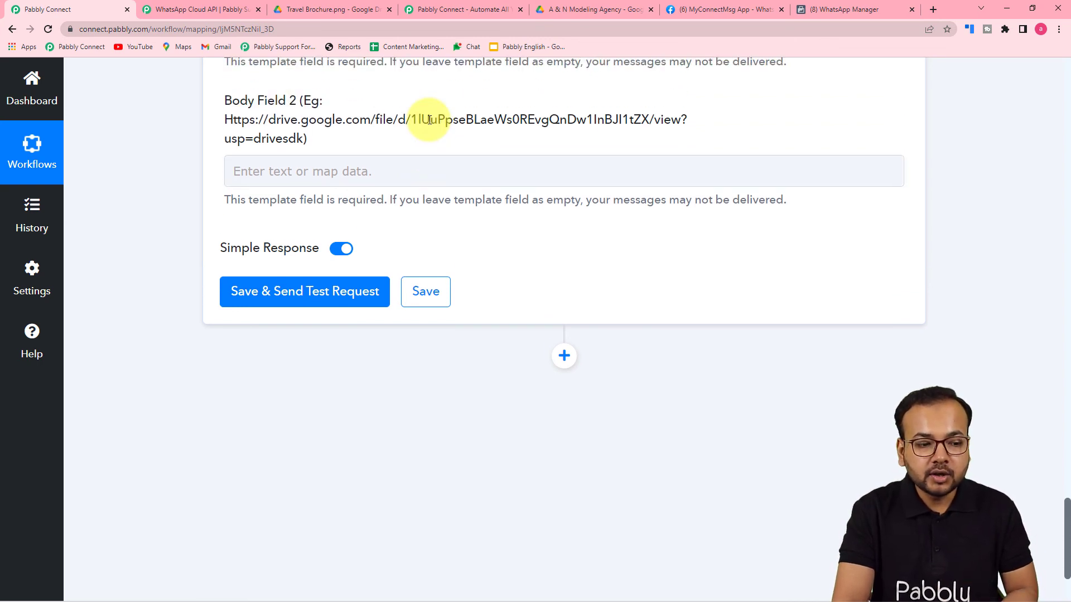
{"action": "scroll", "coordinate": [427, 117], "scroll_direction": "up", "scroll_amount": 1}
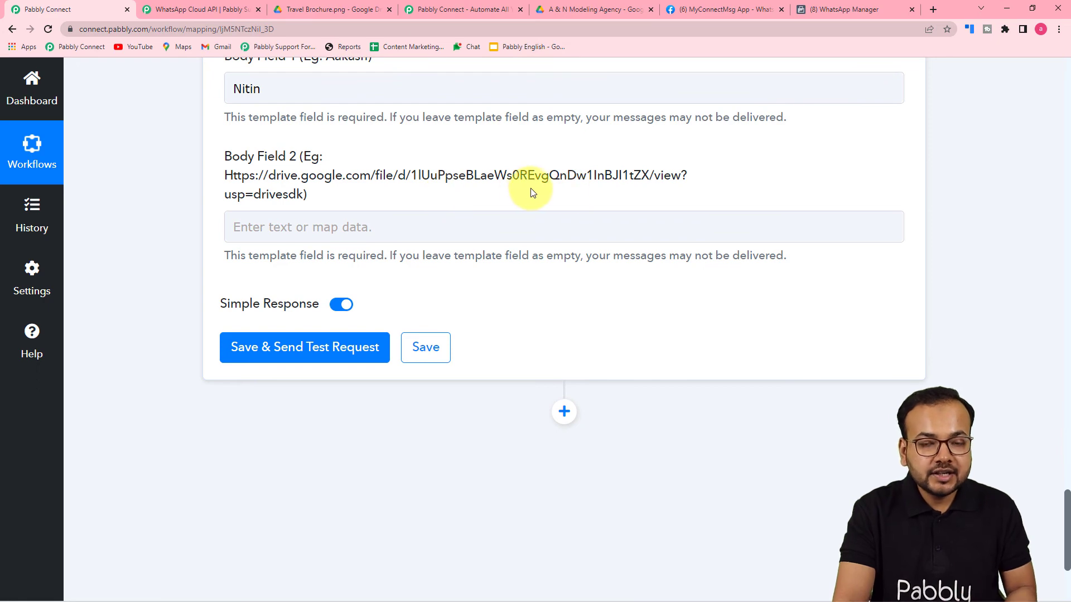
{"action": "scroll", "coordinate": [531, 192], "scroll_direction": "up", "scroll_amount": 9}
{"action": "scroll", "coordinate": [531, 188], "scroll_direction": "up", "scroll_amount": 8}
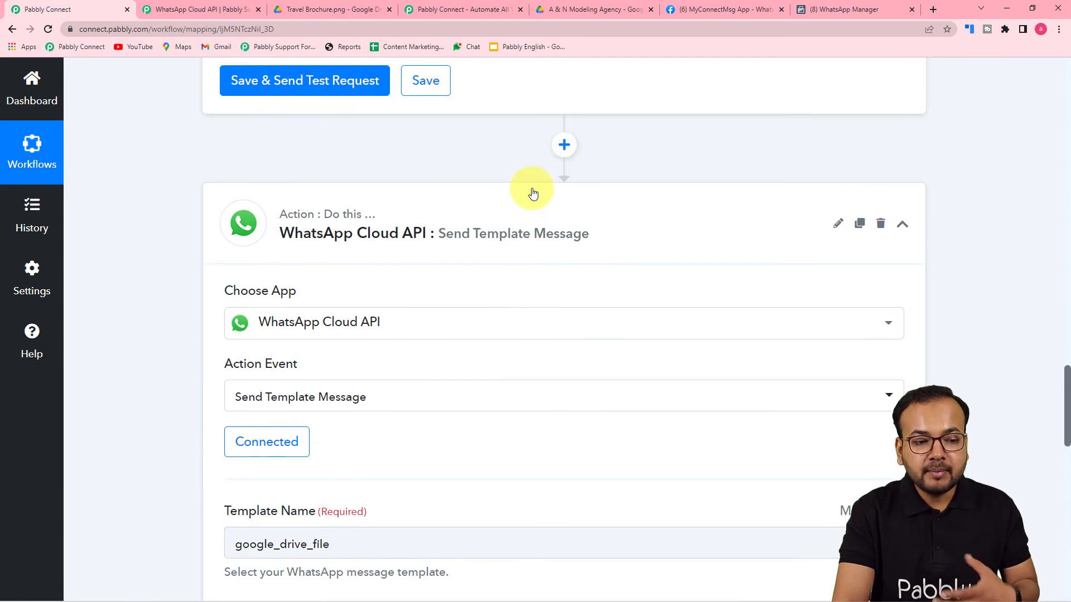
{"action": "scroll", "coordinate": [218, 149], "scroll_direction": "up", "scroll_amount": 3}
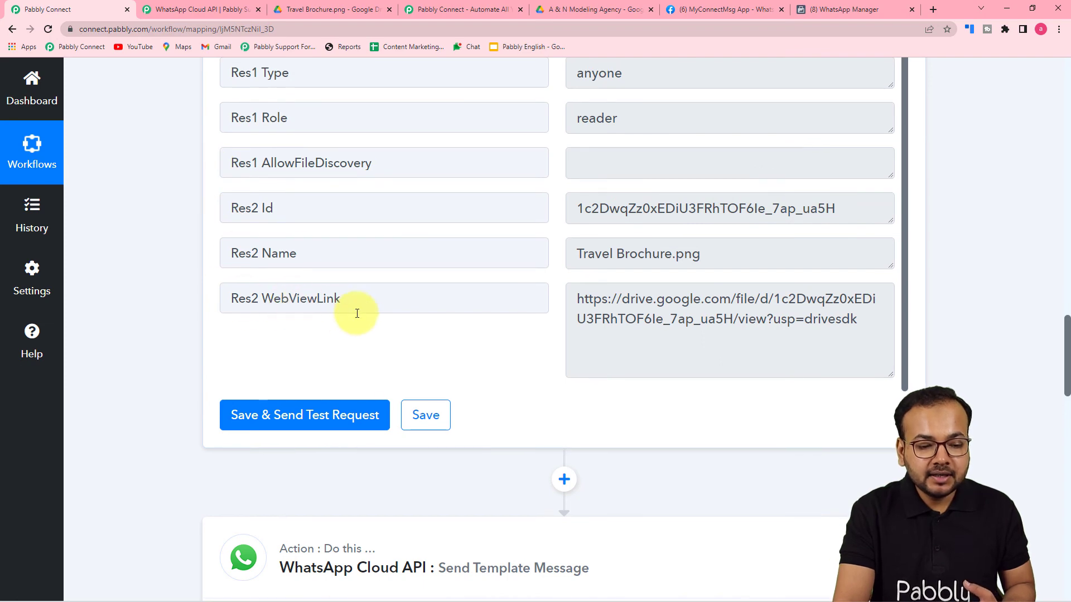
{"action": "scroll", "coordinate": [972, 371], "scroll_direction": "down", "scroll_amount": 9}
{"action": "scroll", "coordinate": [1018, 371], "scroll_direction": "down", "scroll_amount": 13}
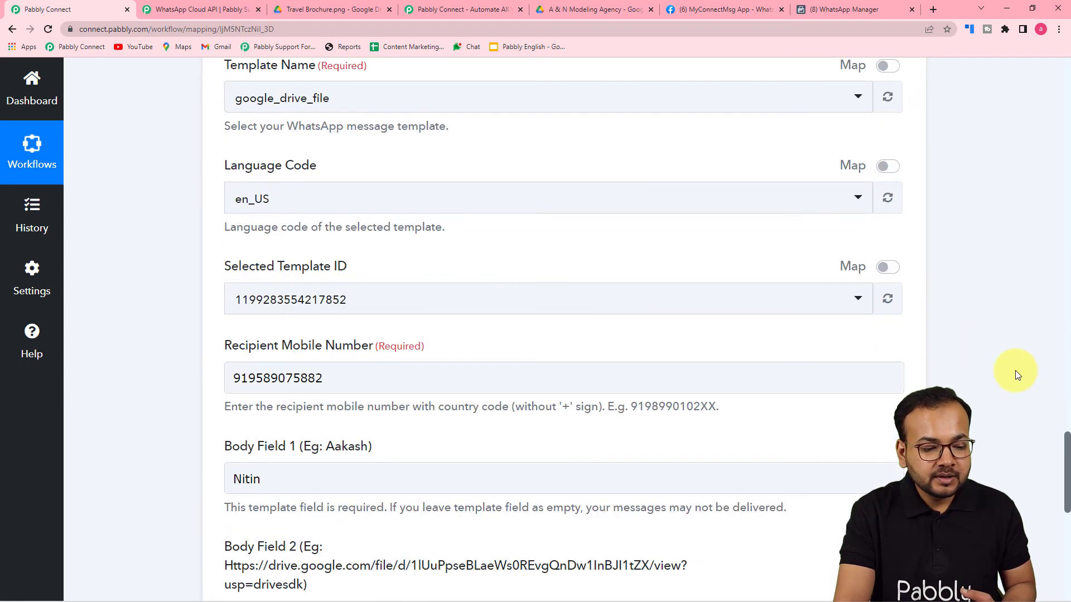
{"action": "left_click", "coordinate": [328, 227]}
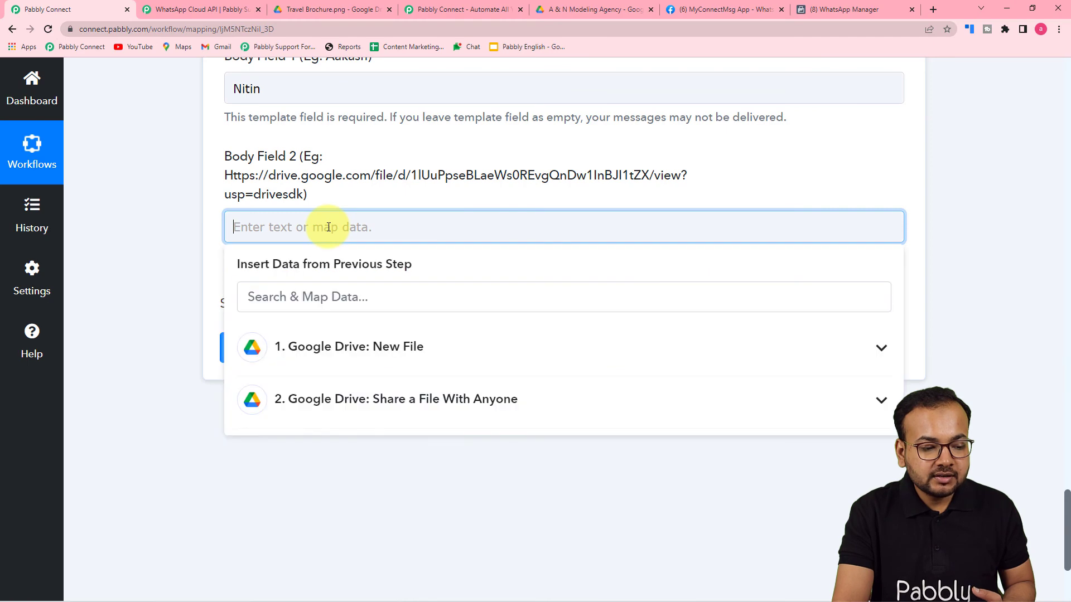
{"action": "left_click", "coordinate": [359, 399]}
{"action": "scroll", "coordinate": [361, 401], "scroll_direction": "down", "scroll_amount": 2}
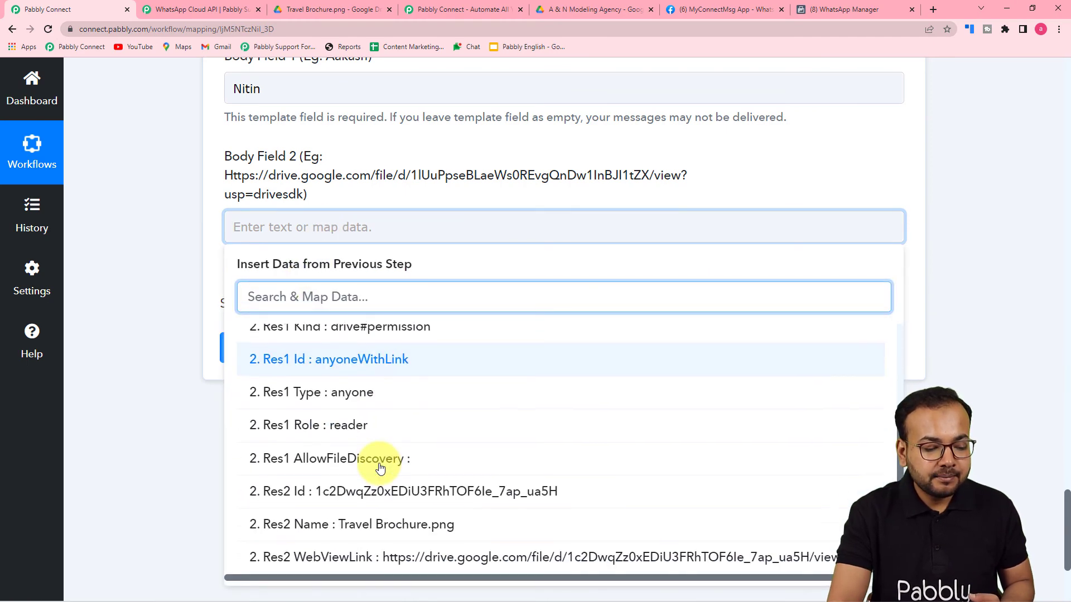
{"action": "left_click", "coordinate": [336, 557]}
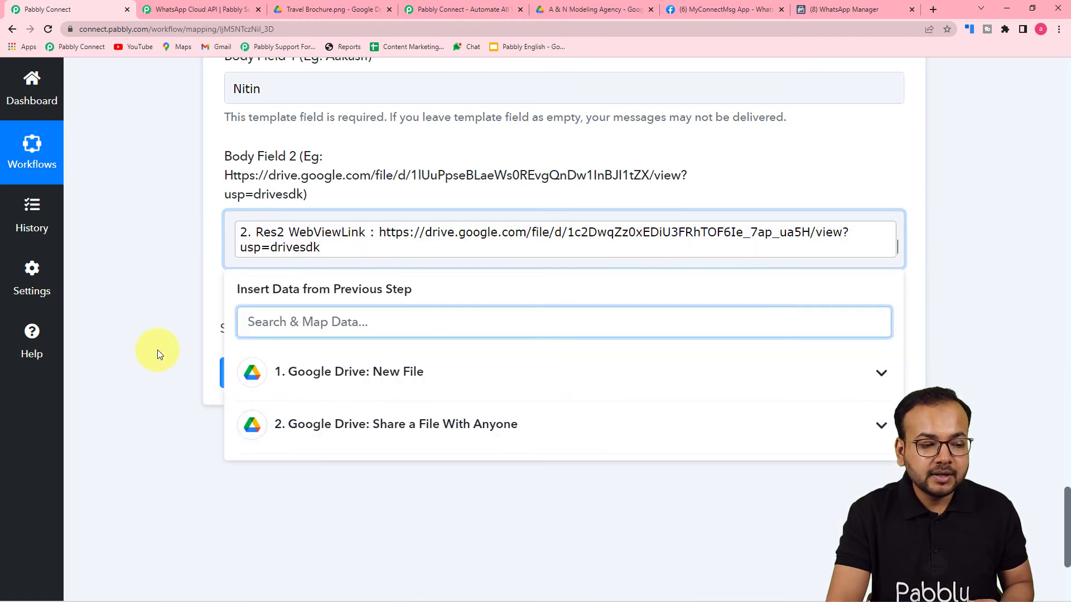
{"action": "left_click", "coordinate": [141, 333]}
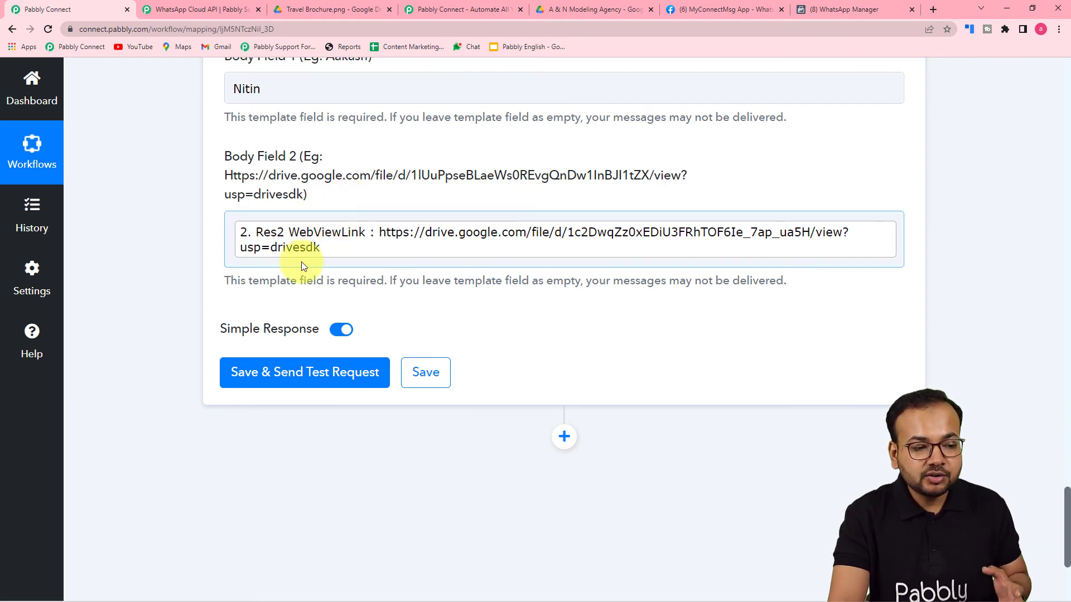
Step: Check the filled template fields, then save the WhatsApp action and send a test request
{"action": "scroll", "coordinate": [302, 262], "scroll_direction": "up", "scroll_amount": 2}
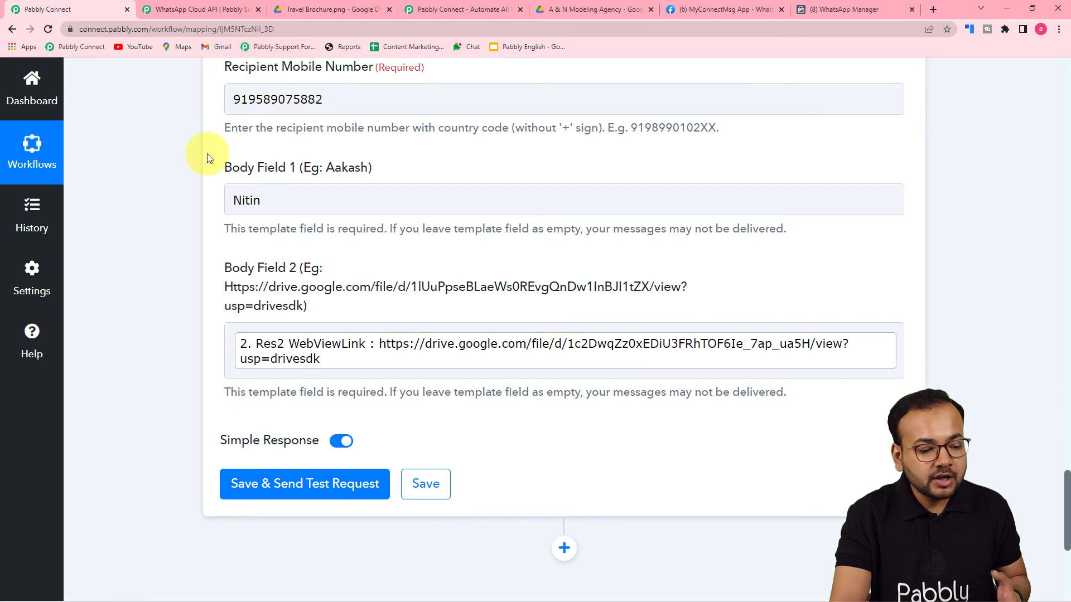
{"action": "scroll", "coordinate": [207, 158], "scroll_direction": "down", "scroll_amount": 3}
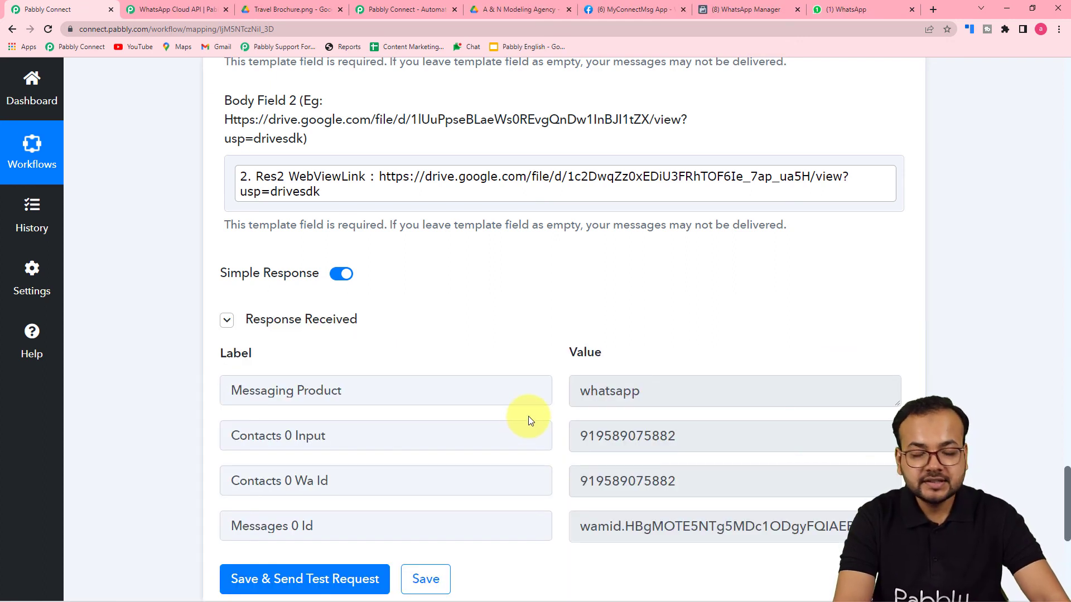
{"action": "scroll", "coordinate": [527, 416], "scroll_direction": "down", "scroll_amount": 2}
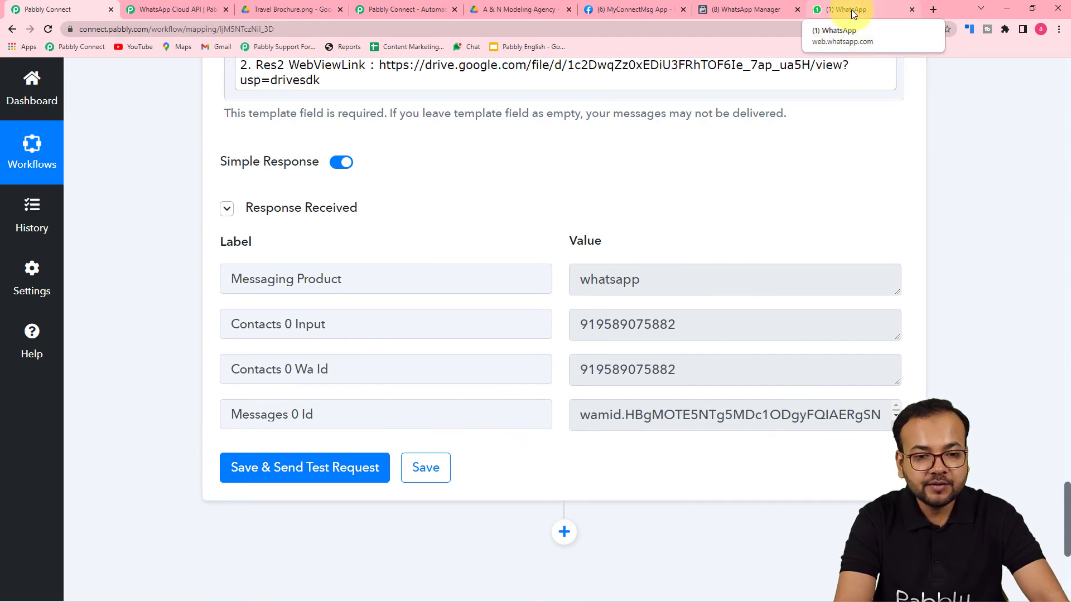
Step: Open the Pabbly Office chat in WhatsApp Web, follow the file link, and compare the file with the A & N Modeling Agency Drive folder
{"action": "left_click", "coordinate": [852, 8]}
{"action": "left_click", "coordinate": [229, 248]}
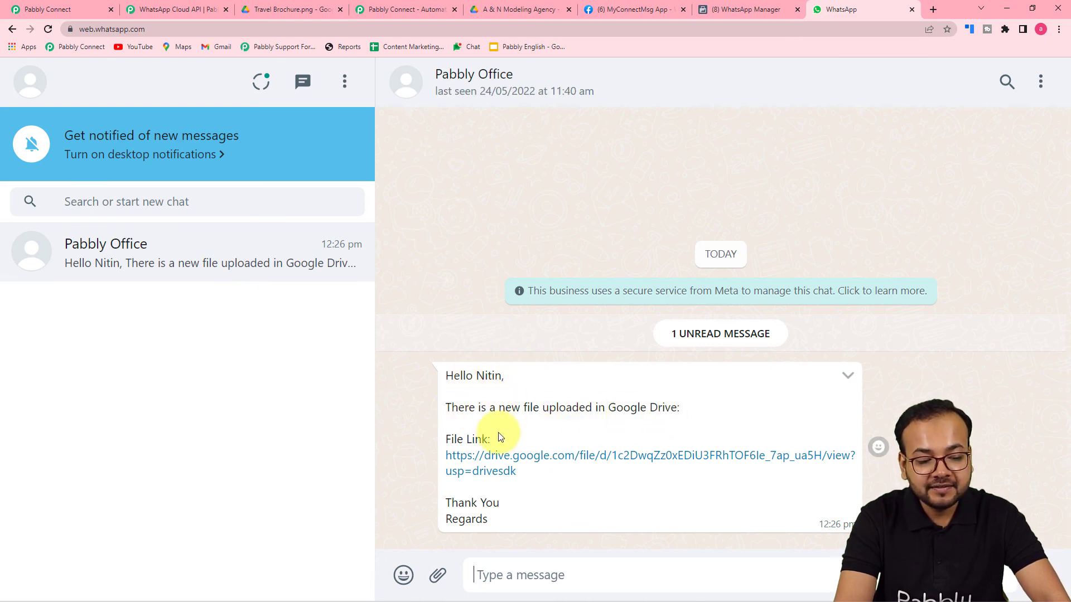
{"action": "left_click", "coordinate": [489, 466]}
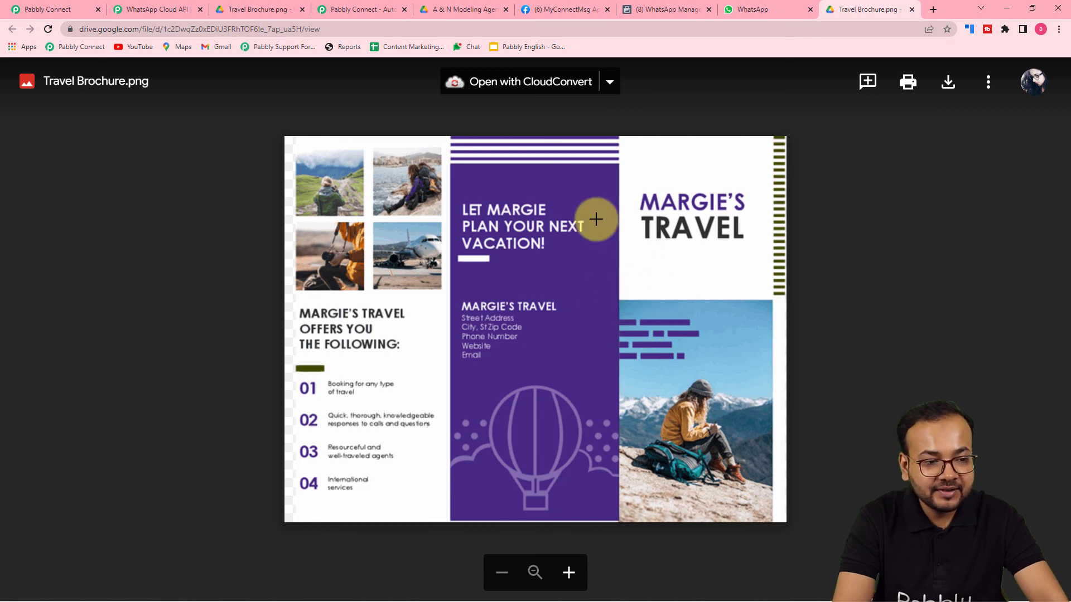
{"action": "left_click", "coordinate": [448, 5]}
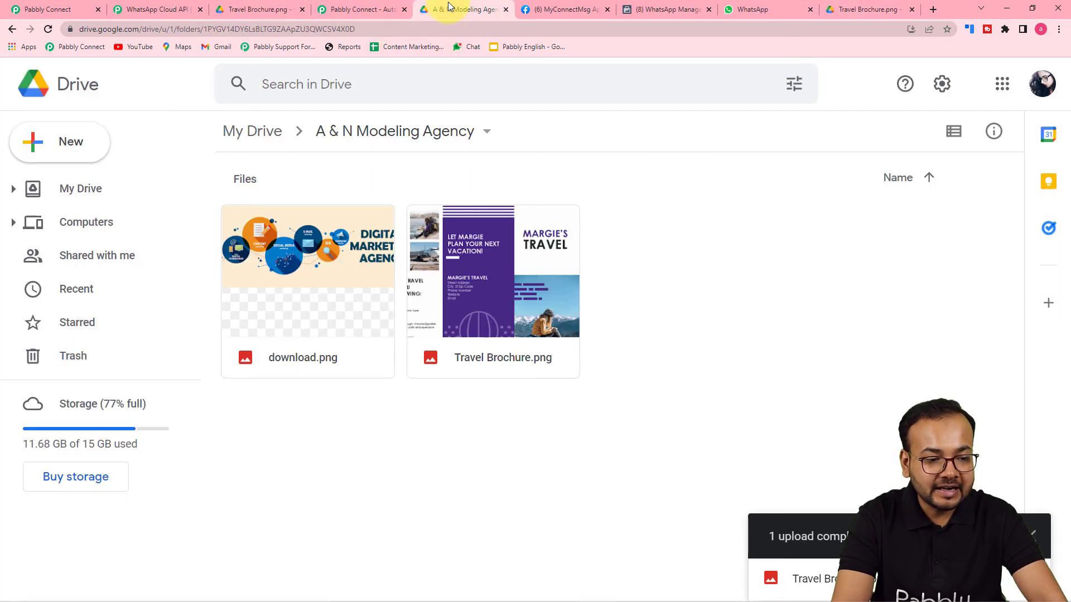
{"action": "left_click", "coordinate": [740, 13]}
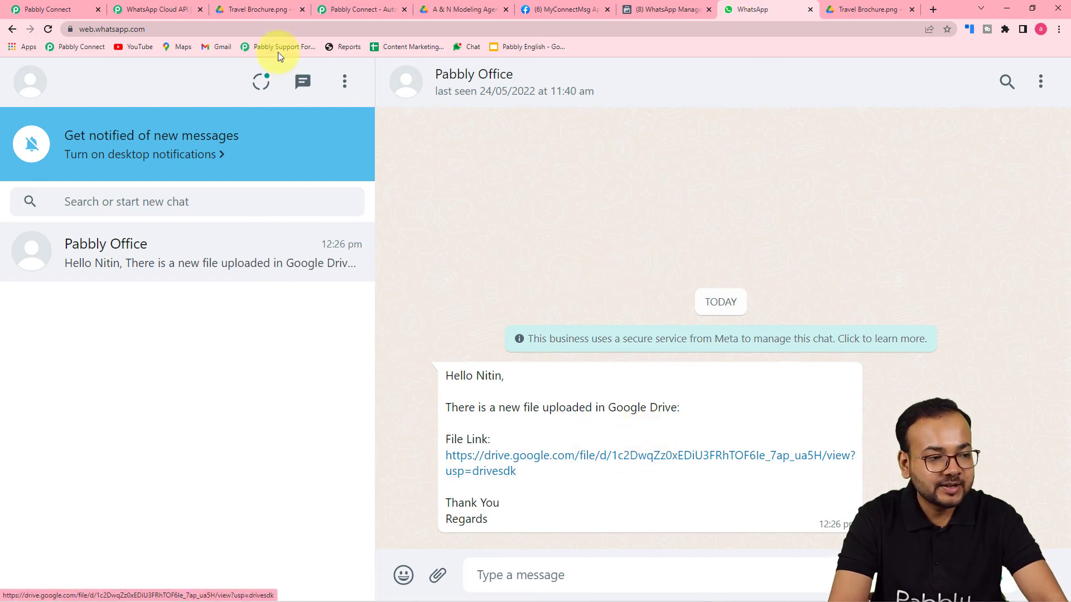
Step: Return to the Pabbly Connect workflow and review the response of the Google Drive sharing step
{"action": "left_click", "coordinate": [167, 9]}
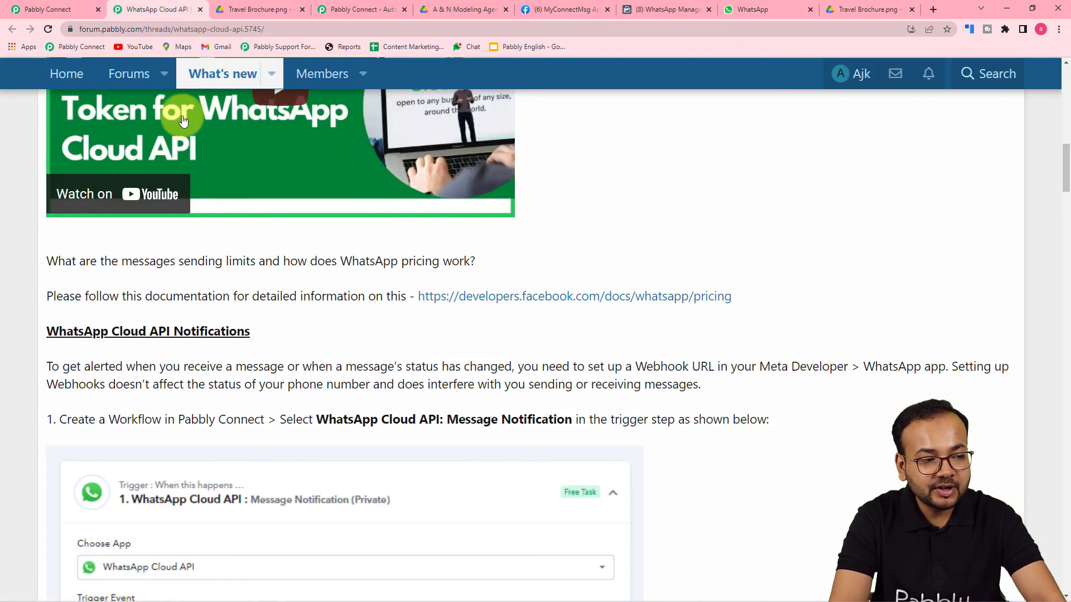
{"action": "left_click", "coordinate": [42, 7]}
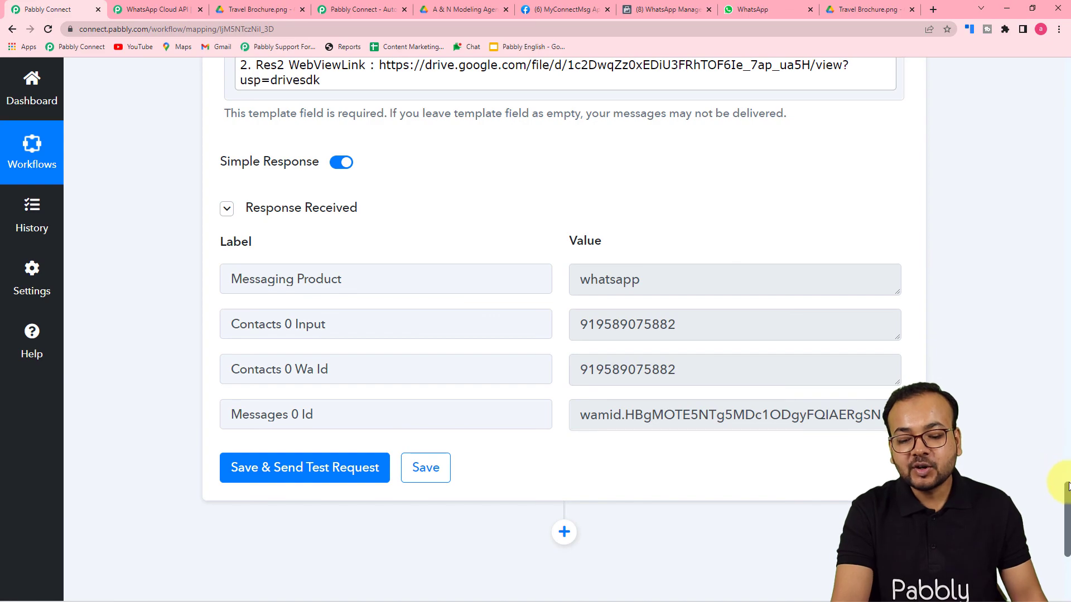
{"action": "left_click_drag", "start_coordinate": [1065, 427], "coordinate": [1068, 311]}
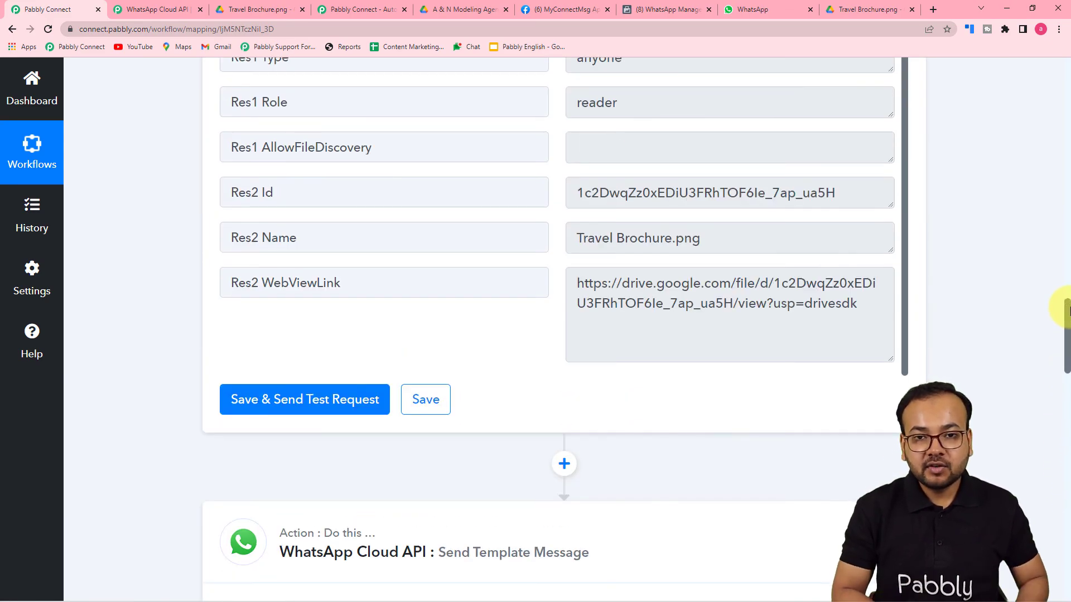